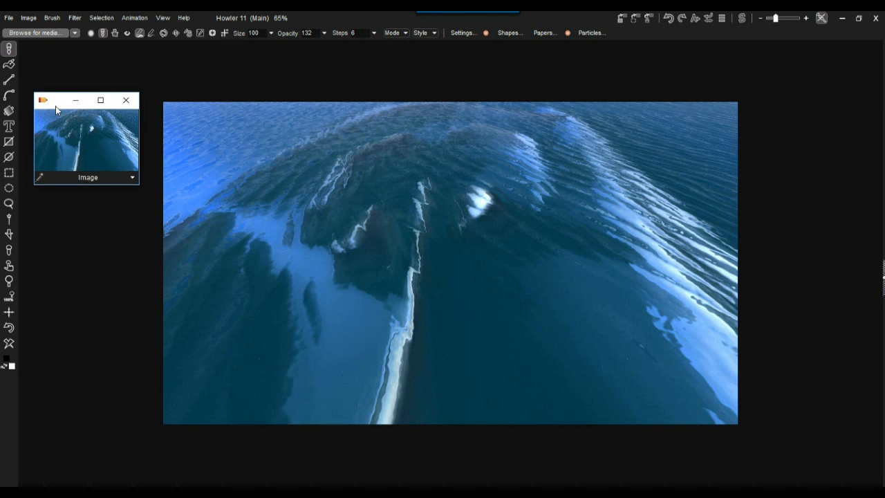
# Move the stored image copy's window higher beside the canvas and close it
pyautogui.moveTo(55, 107); pyautogui.dragTo(56, 66)
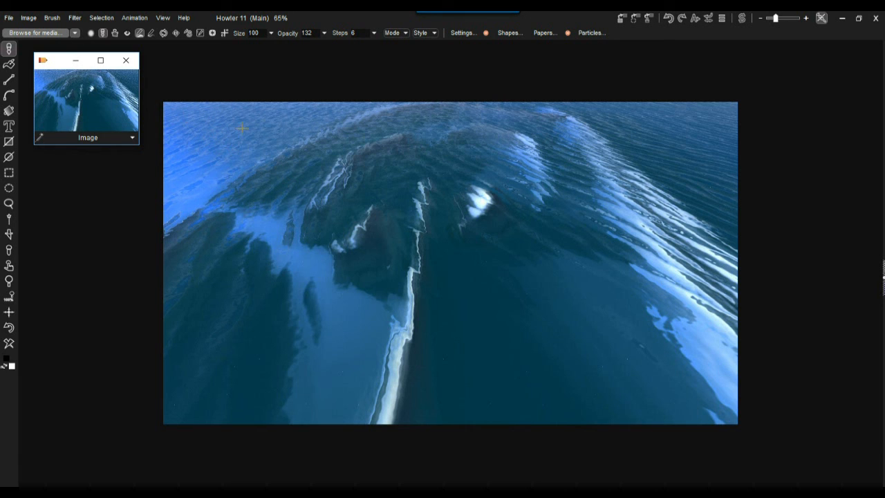
pyautogui.click(126, 61)
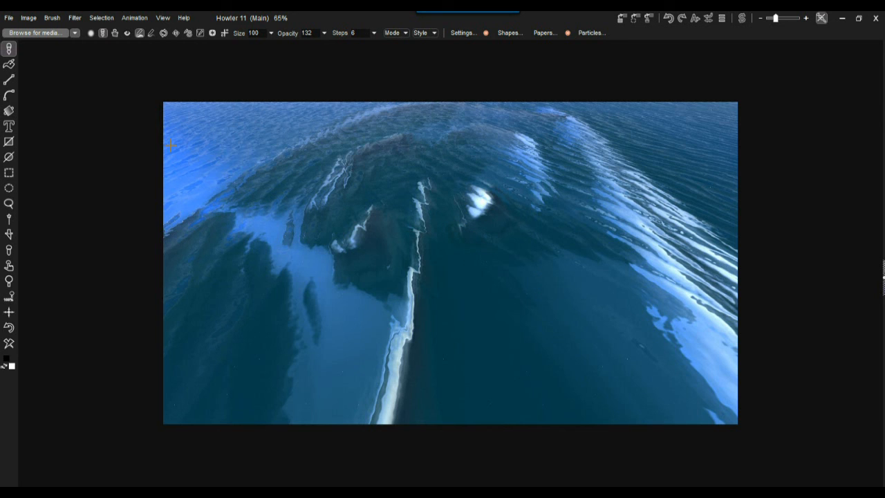
# Paint a winding black brush stroke across the image and undo it
pyautogui.moveTo(229, 163)
pyautogui.mouseDown()
pyautogui.moveTo(352, 275)
pyautogui.moveTo(585, 369)
pyautogui.mouseUp()
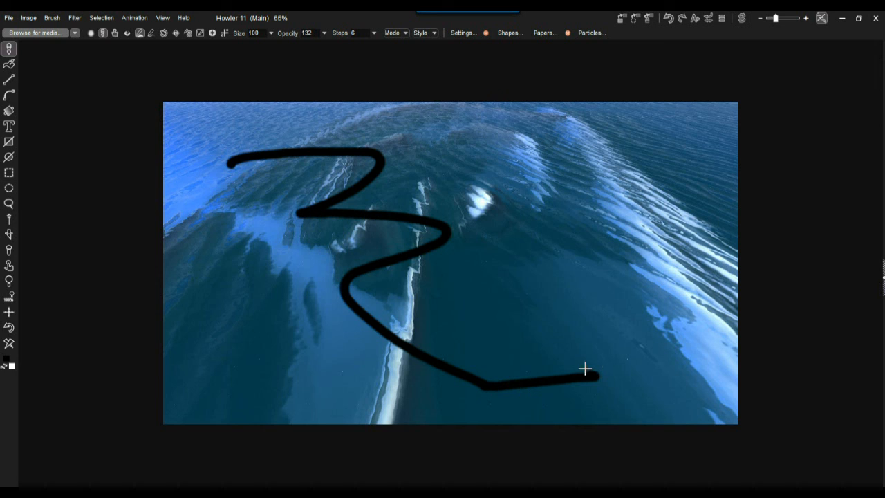
pyautogui.click(11, 327)
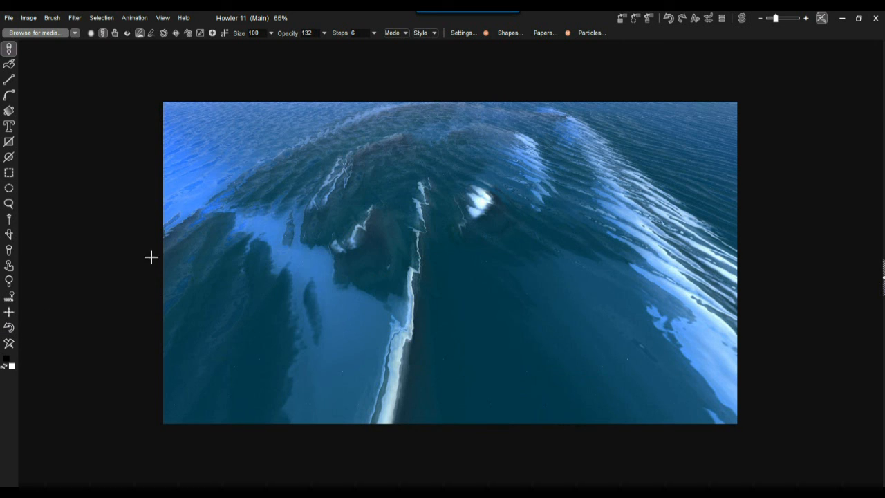
# Restore the Undo Brush stroke entry from the undo browser, close the browser and clear the selection
pyautogui.click(722, 20)
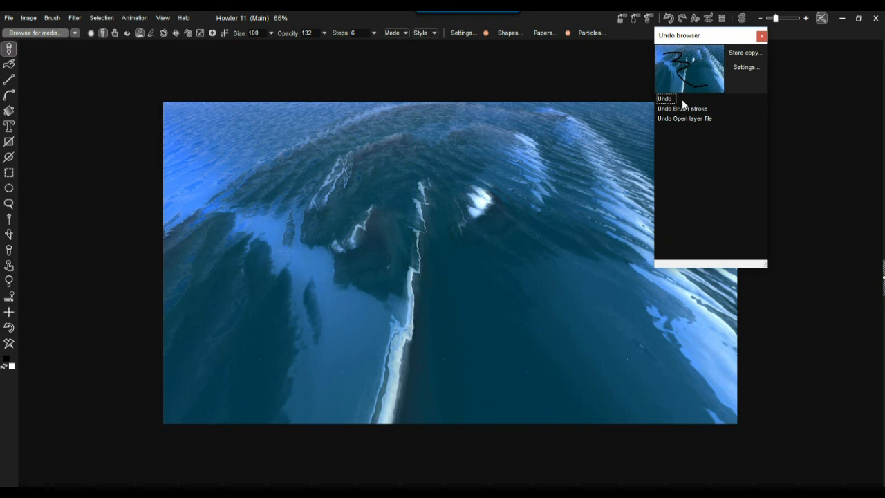
pyautogui.click(685, 108)
pyautogui.hotkey('ctrl', 'a')
pyautogui.click(761, 35)
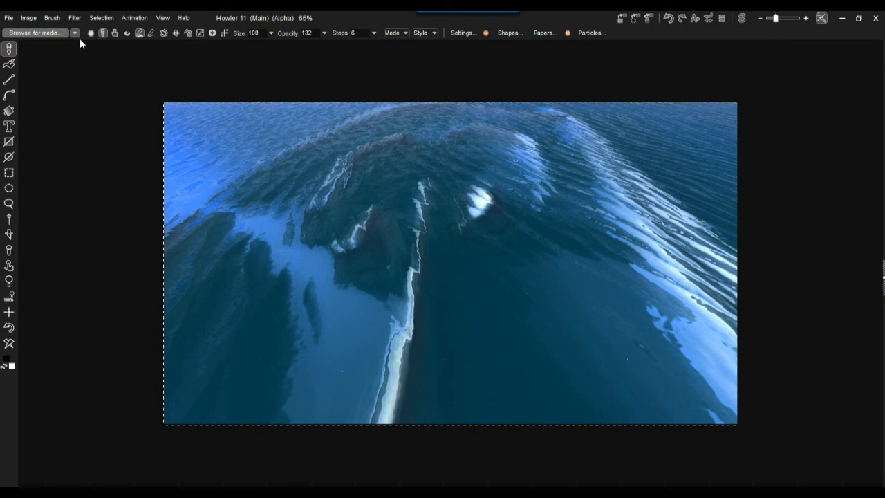
pyautogui.click(102, 18)
pyautogui.click(128, 25)
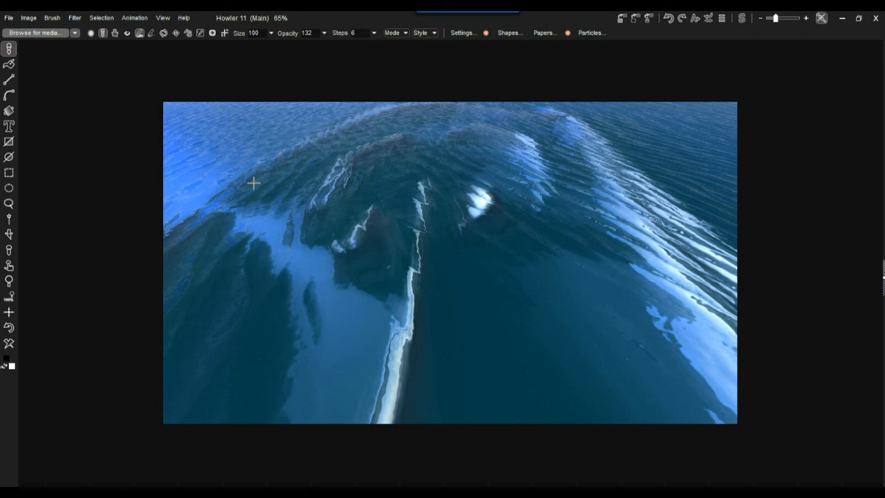
# Store a copy of the image and move its window lower beside the canvas
pyautogui.moveTo(336, 205); pyautogui.dragTo(429, 182)
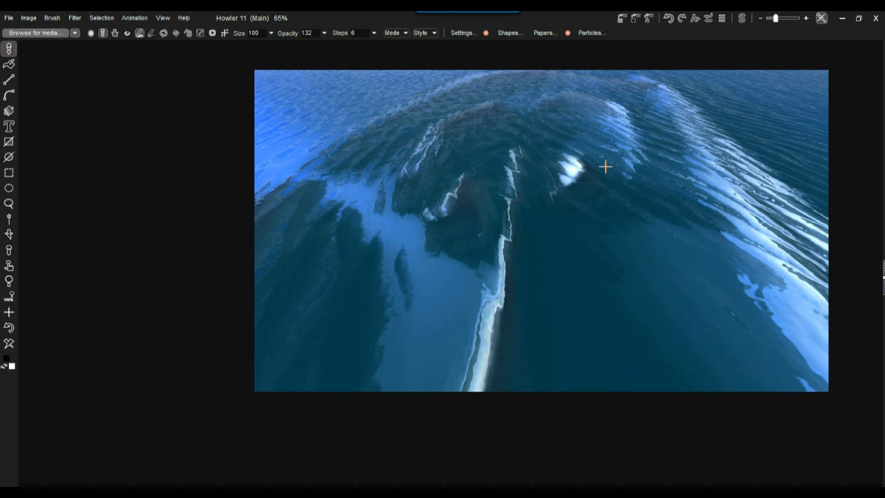
pyautogui.click(622, 19)
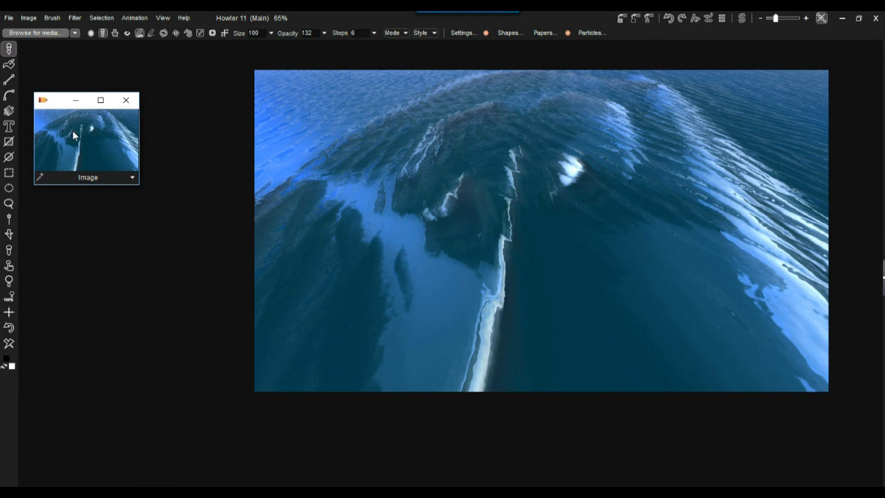
pyautogui.moveTo(58, 98); pyautogui.dragTo(69, 194)
# Store a second image copy and place its window above the first one
pyautogui.click(28, 18)
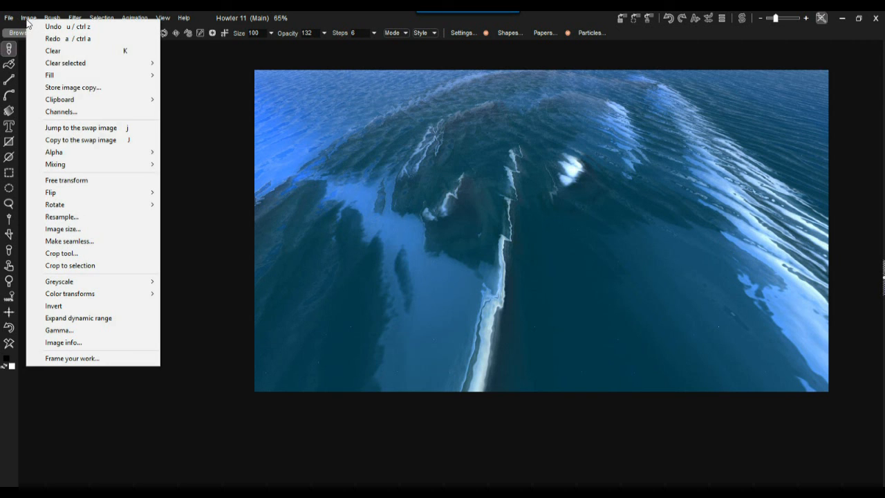
pyautogui.click(67, 87)
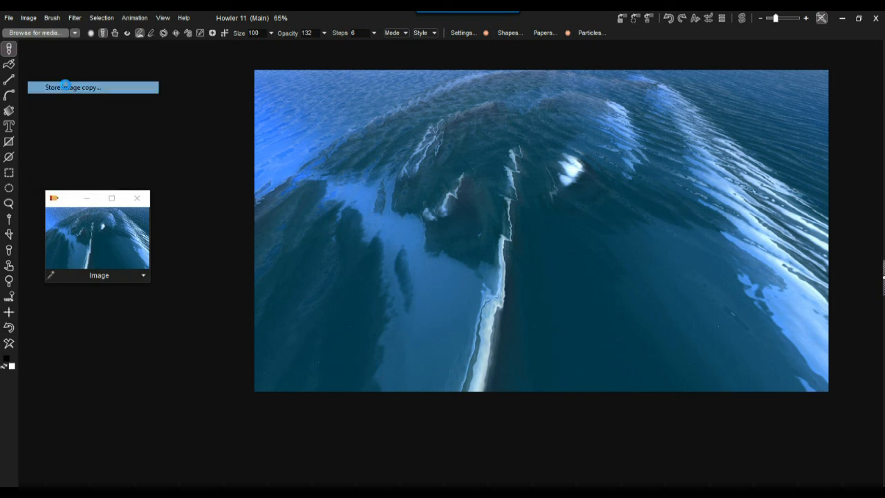
pyautogui.moveTo(57, 99); pyautogui.dragTo(63, 70)
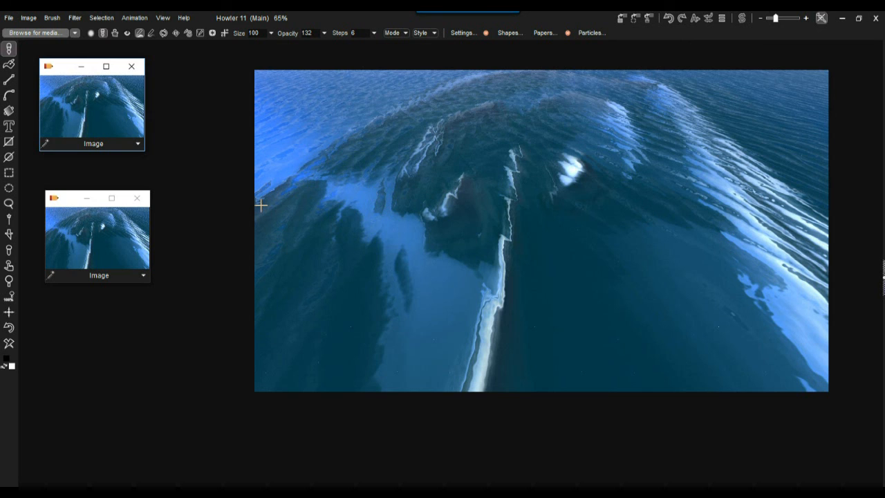
pyautogui.moveTo(435, 154)
pyautogui.mouseDown()
pyautogui.moveTo(622, 272)
pyautogui.moveTo(760, 152)
pyautogui.moveTo(339, 168)
pyautogui.mouseUp()
# Clear the canvas to white and restore the image from the lower stored copy
pyautogui.click(9, 343)
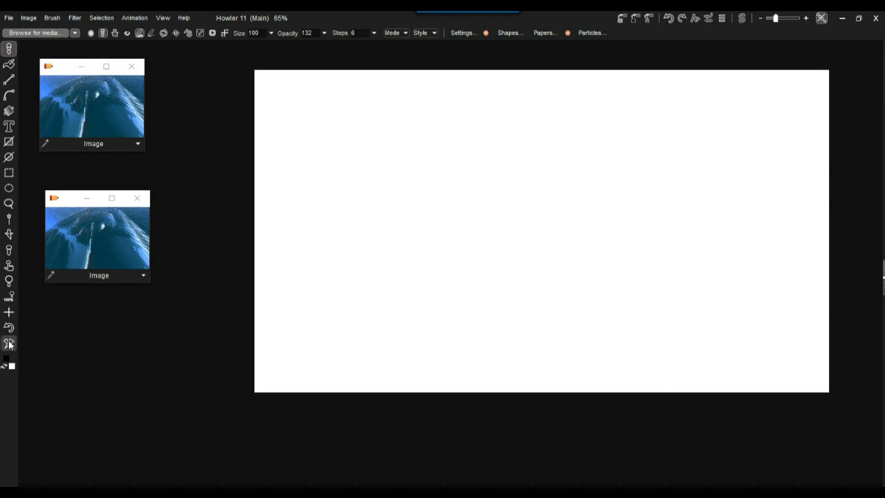
pyautogui.click(89, 241)
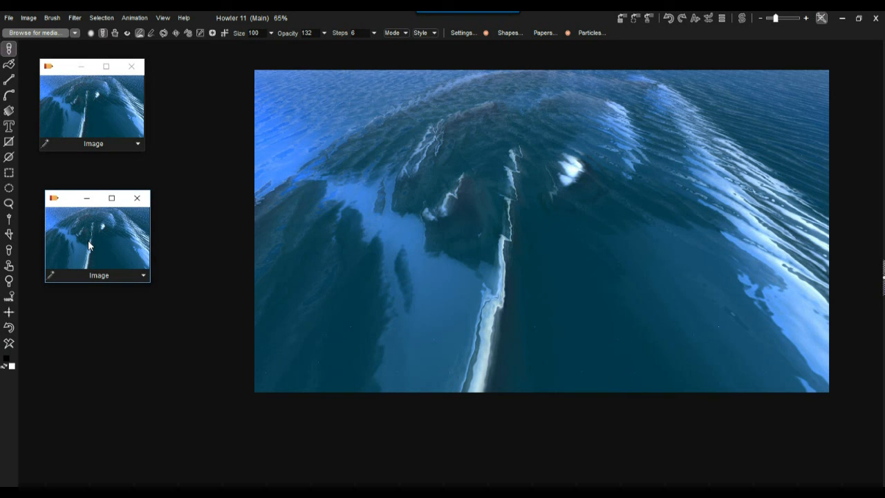
pyautogui.click(143, 276)
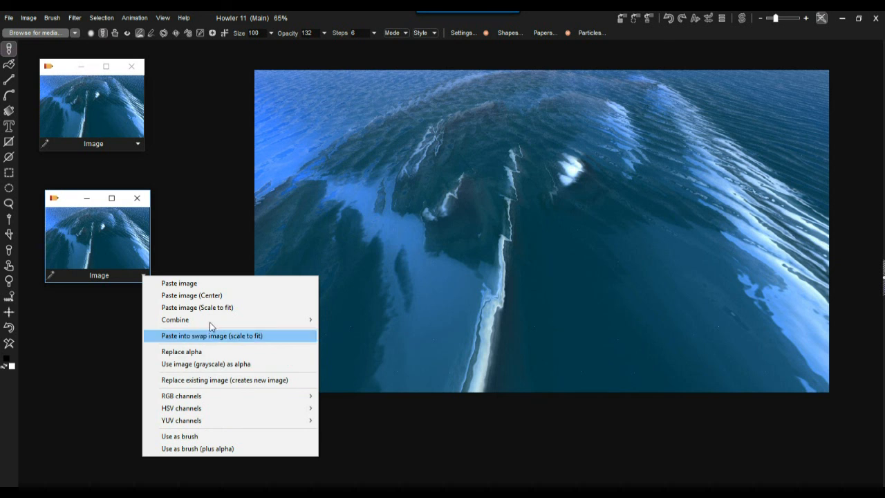
pyautogui.moveTo(211, 397)
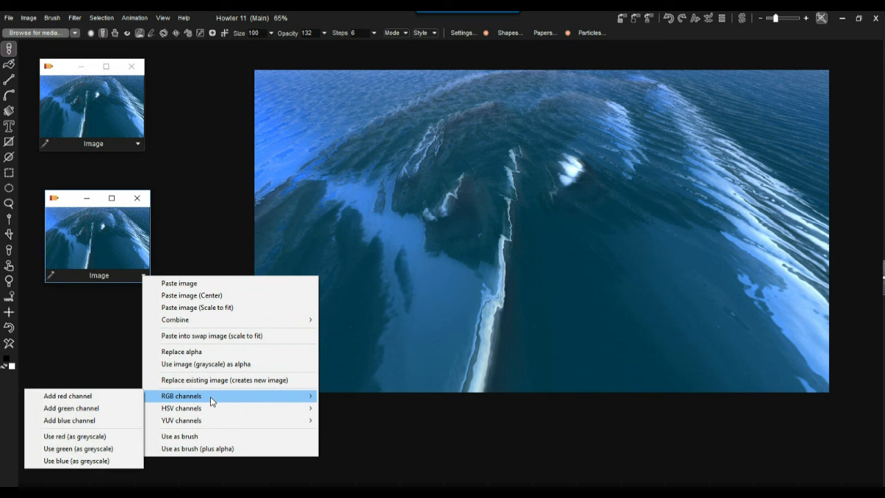
pyautogui.click(67, 200)
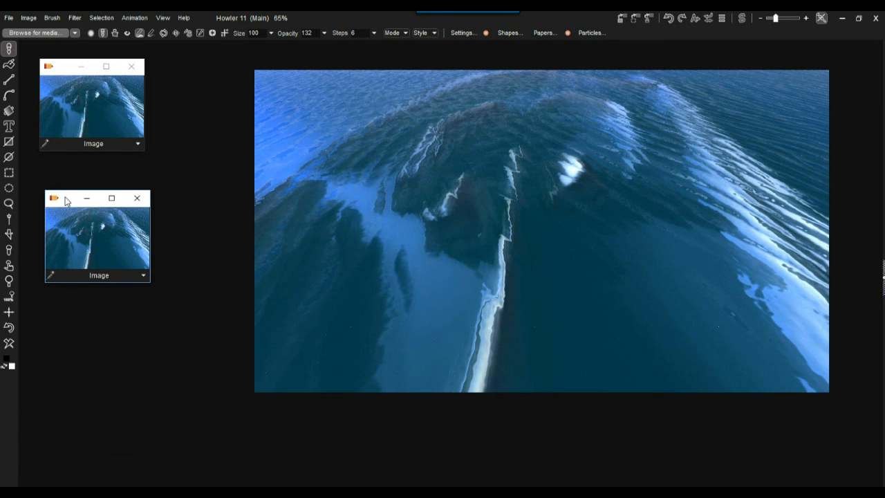
# Lasso an irregular two-lobed area across the middle of the image and store a copy with this selection, placed below the other copies
pyautogui.click(9, 203)
pyautogui.moveTo(534, 153)
pyautogui.mouseDown()
pyautogui.moveTo(472, 161)
pyautogui.moveTo(452, 316)
pyautogui.moveTo(703, 273)
pyautogui.moveTo(636, 118)
pyautogui.moveTo(531, 164)
pyautogui.mouseUp()
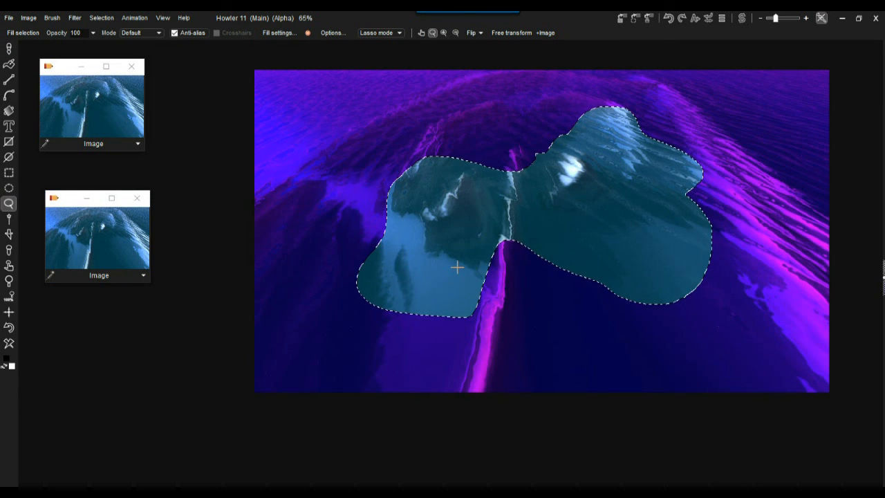
pyautogui.click(622, 18)
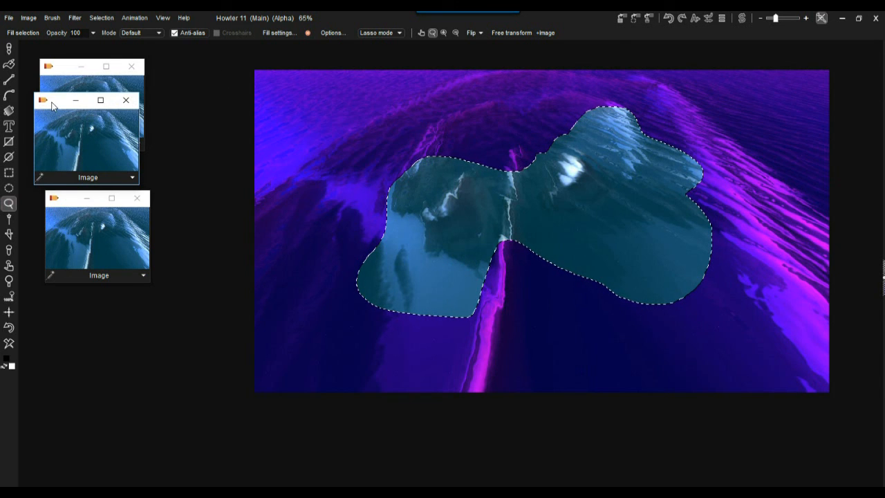
pyautogui.moveTo(54, 104); pyautogui.dragTo(82, 345)
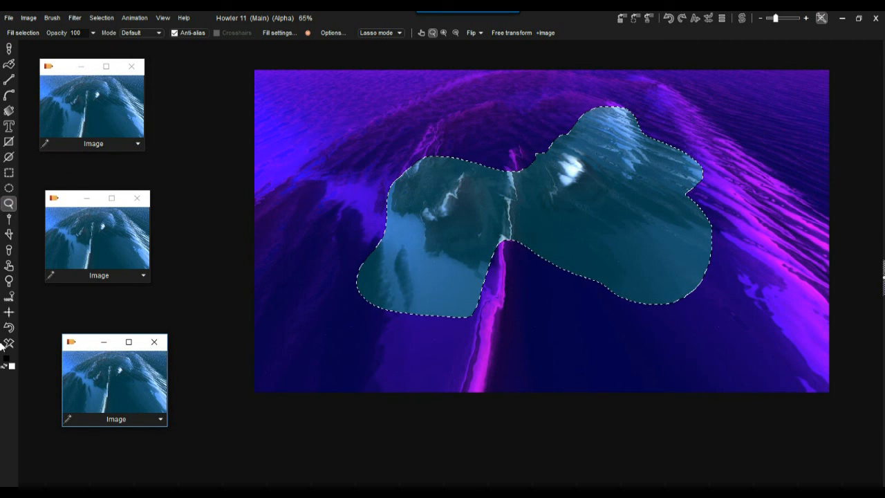
# Remove the lasso selection and clear the canvas to white
pyautogui.click(104, 18)
pyautogui.click(122, 26)
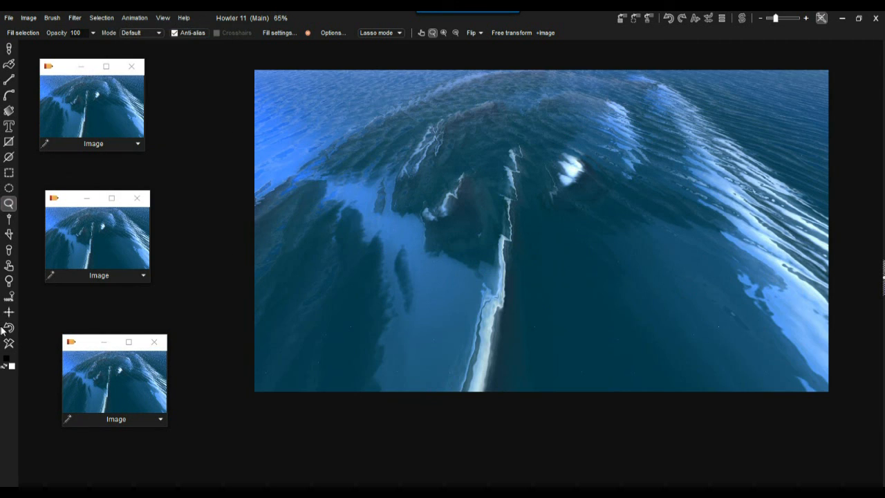
pyautogui.click(9, 344)
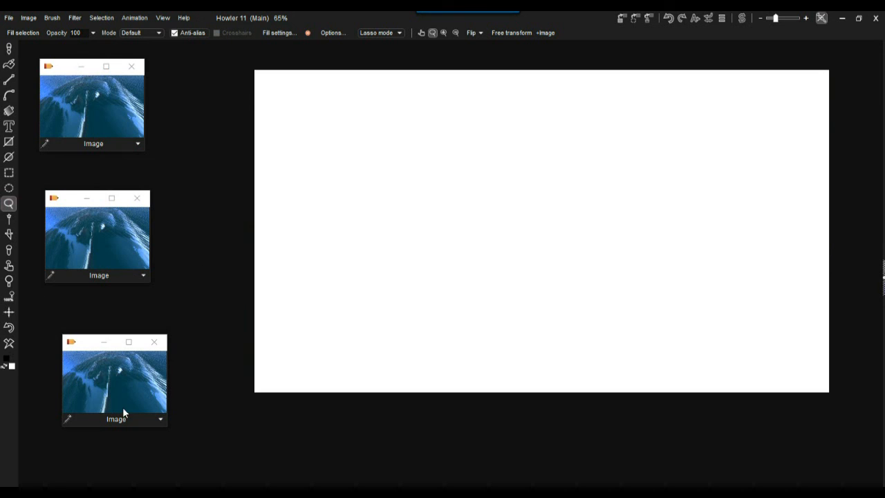
# Restore the image from the lowest stored copy and replace the alpha with its stored selection
pyautogui.click(111, 372)
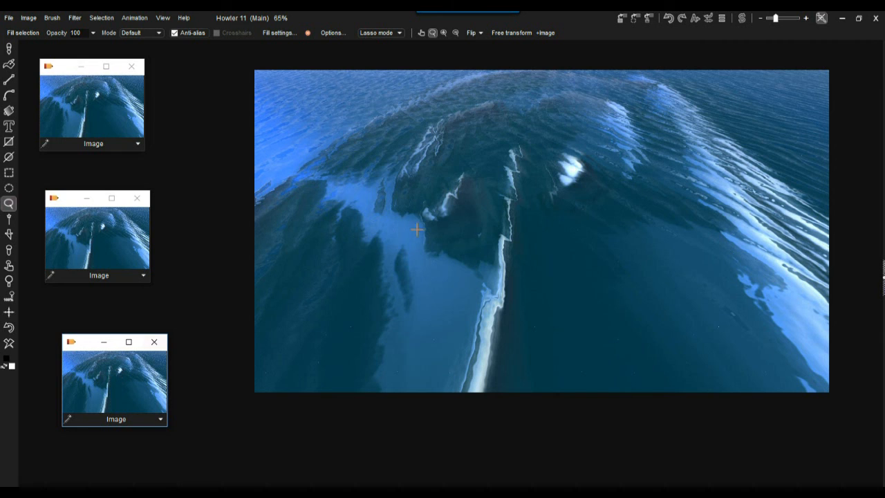
pyautogui.click(161, 420)
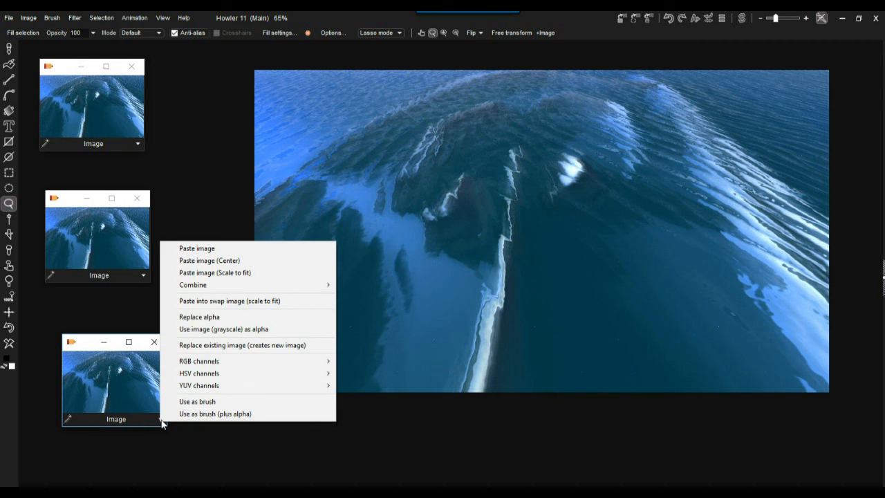
pyautogui.click(227, 317)
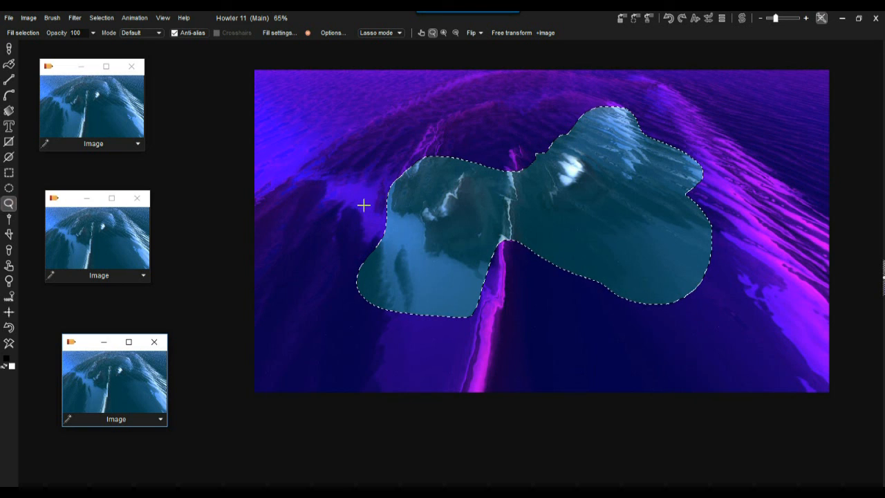
pyautogui.click(161, 418)
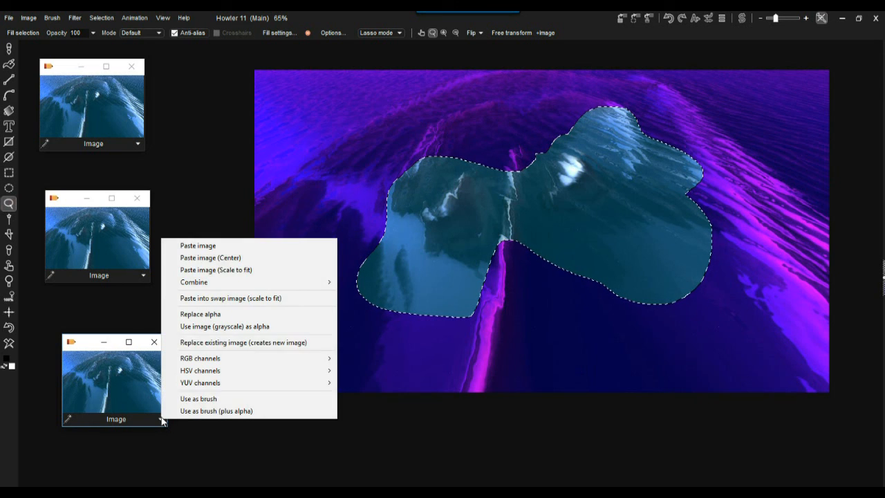
pyautogui.moveTo(199, 284)
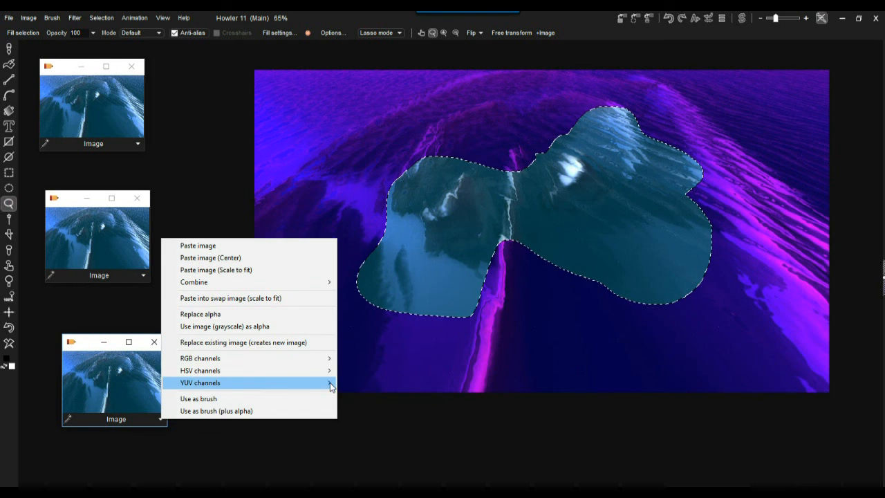
pyautogui.click(80, 346)
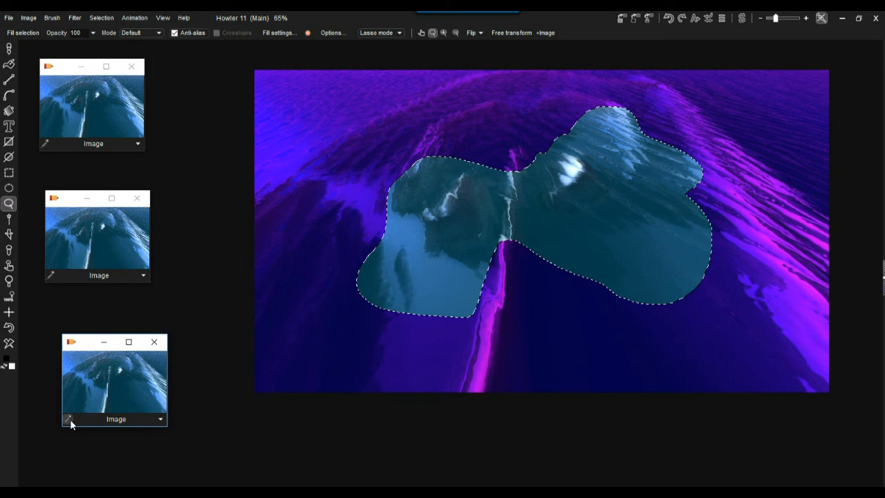
# Enlarge the newest stored copy's window and place it just below the top edge of the second copy
pyautogui.moveTo(81, 348); pyautogui.dragTo(187, 89)
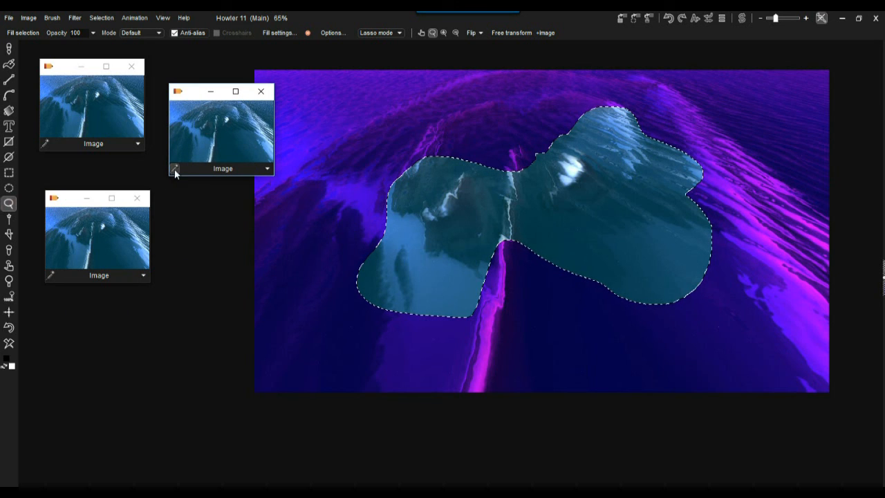
pyautogui.moveTo(274, 177); pyautogui.dragTo(344, 246)
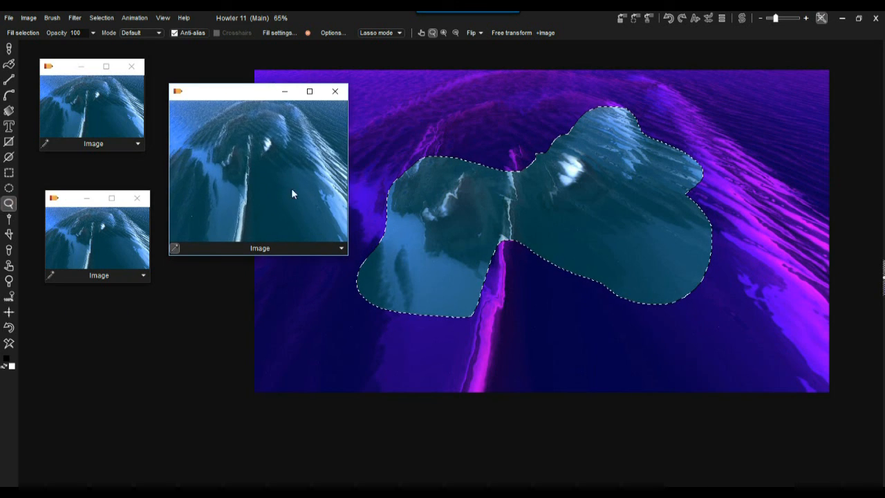
pyautogui.moveTo(229, 90); pyautogui.dragTo(103, 241)
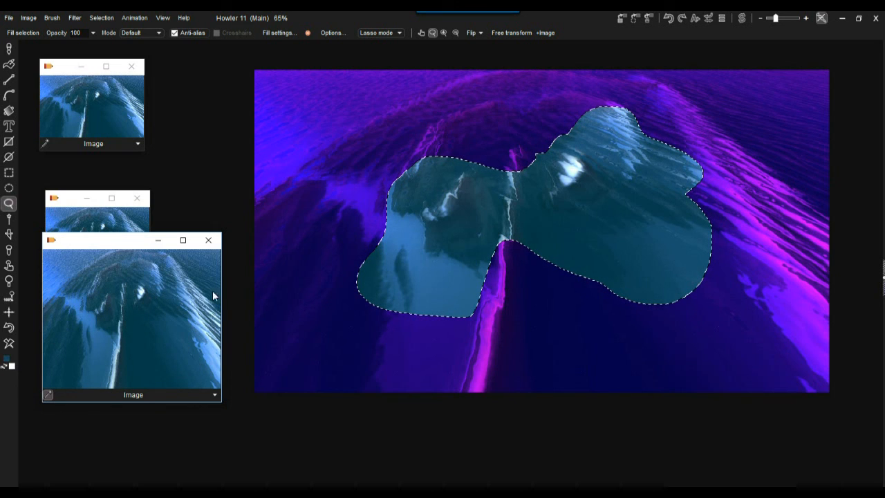
# Pick light blue as primary and dark teal as secondary colour from the enlarged copy, and move its window clear of the copy above
pyautogui.click(199, 312)
pyautogui.rightClick(104, 345)
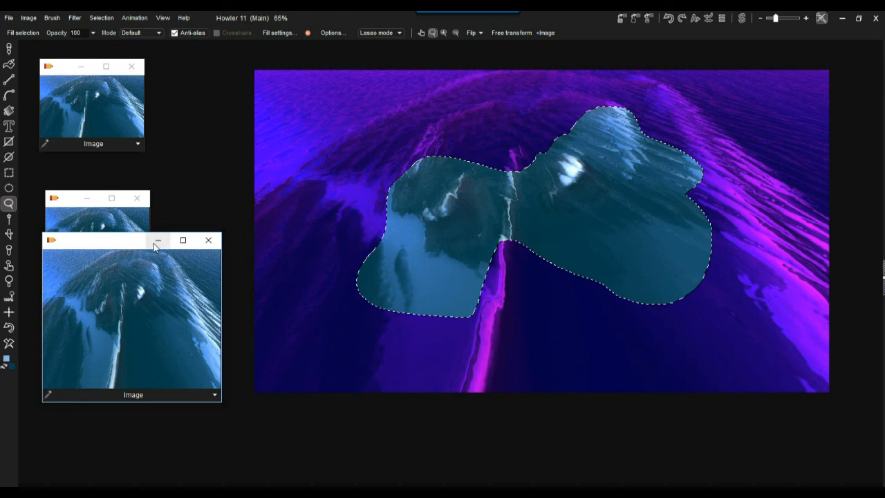
pyautogui.moveTo(118, 245); pyautogui.dragTo(113, 302)
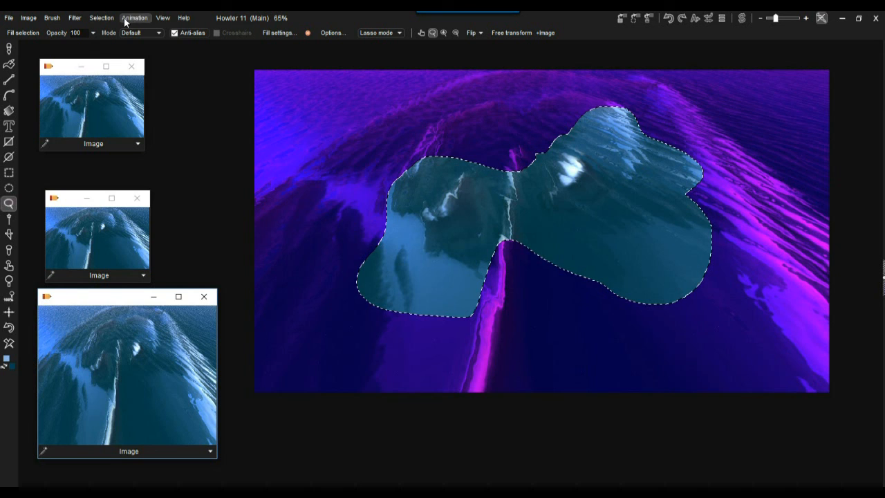
# Use the enlarged stored copy as a brush, including its alpha
pyautogui.click(211, 451)
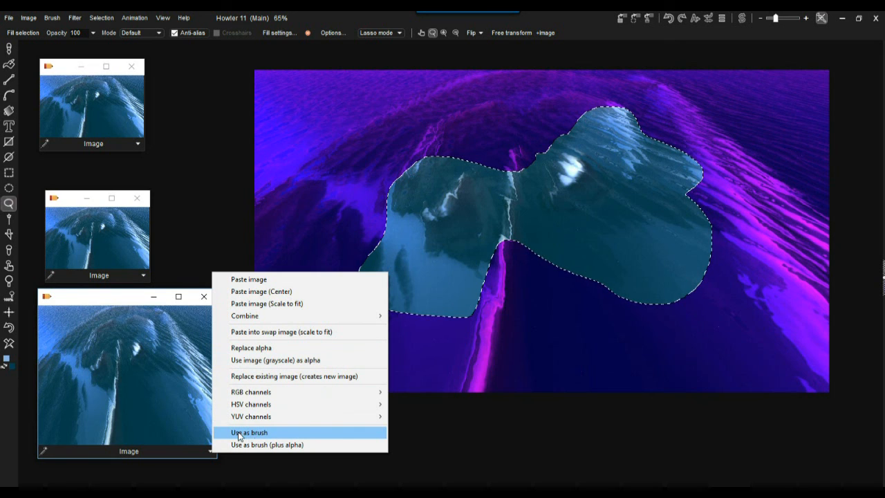
pyautogui.click(300, 446)
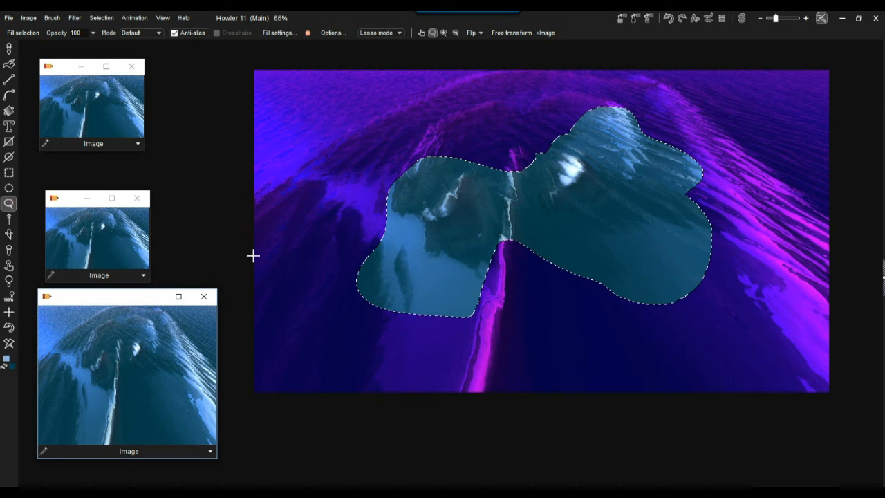
# Store a managed copy of the current brush and place its window over the upper-left edge of the image
pyautogui.click(52, 18)
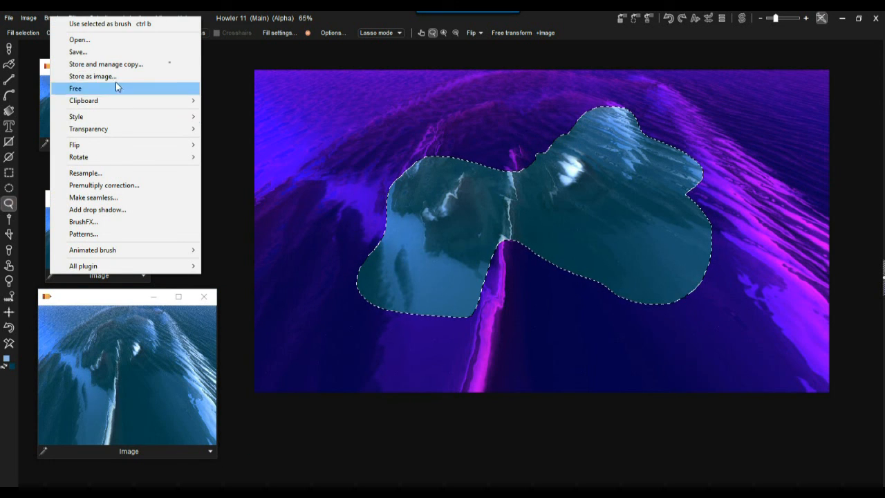
pyautogui.click(45, 17)
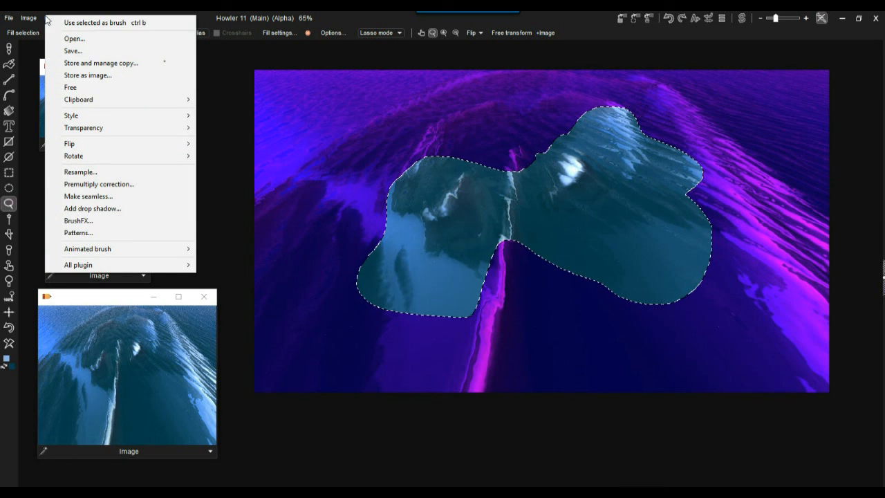
pyautogui.click(110, 63)
pyautogui.moveTo(99, 98)
pyautogui.mouseDown()
pyautogui.moveTo(269, 92)
pyautogui.moveTo(321, 111)
pyautogui.moveTo(267, 121)
pyautogui.mouseUp()
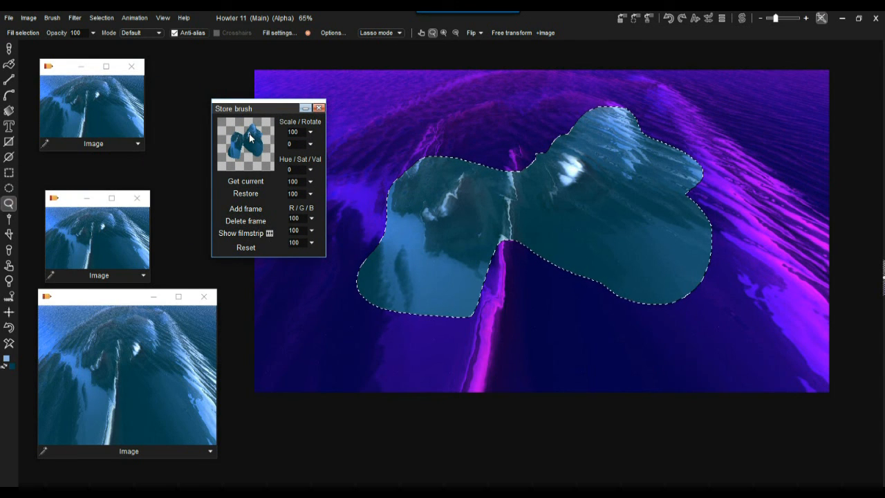
# Remove the selection from the image and clear the canvas to the dark teal secondary colour
pyautogui.click(128, 22)
pyautogui.click(131, 28)
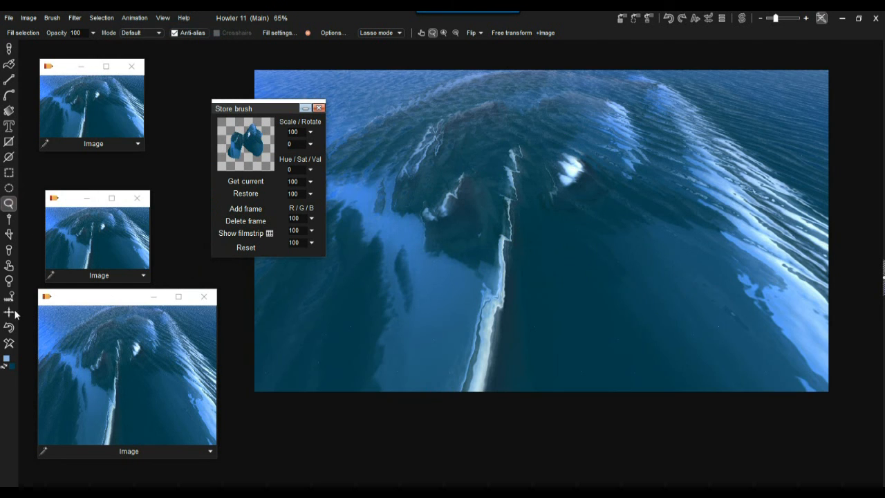
pyautogui.click(5, 356)
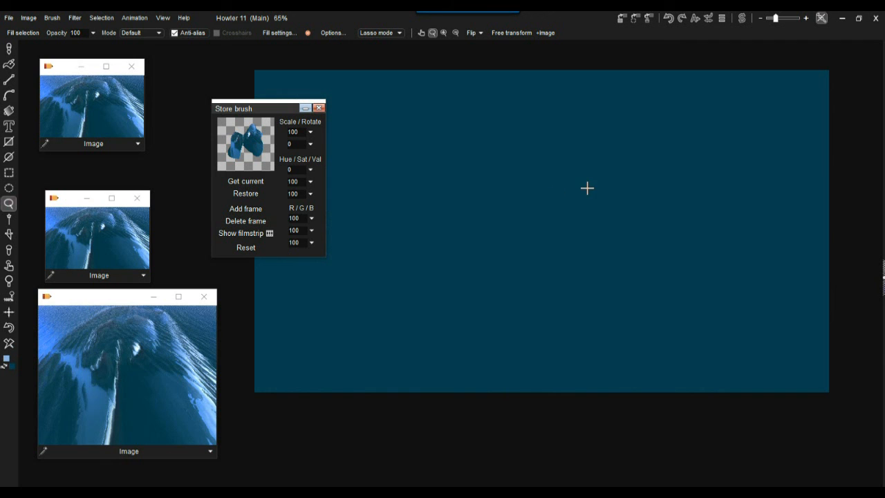
# Paint across the canvas with the stored lasso-shaped brush and store a copy of the painted image
pyautogui.click(242, 152)
pyautogui.moveTo(495, 100)
pyautogui.mouseDown()
pyautogui.moveTo(476, 198)
pyautogui.moveTo(719, 259)
pyautogui.moveTo(446, 305)
pyautogui.moveTo(473, 193)
pyautogui.moveTo(581, 221)
pyautogui.moveTo(498, 288)
pyautogui.moveTo(497, 220)
pyautogui.moveTo(207, 146)
pyautogui.mouseUp()
pyautogui.moveTo(241, 110)
pyautogui.mouseDown()
pyautogui.moveTo(195, 100)
pyautogui.moveTo(205, 63)
pyautogui.mouseUp()
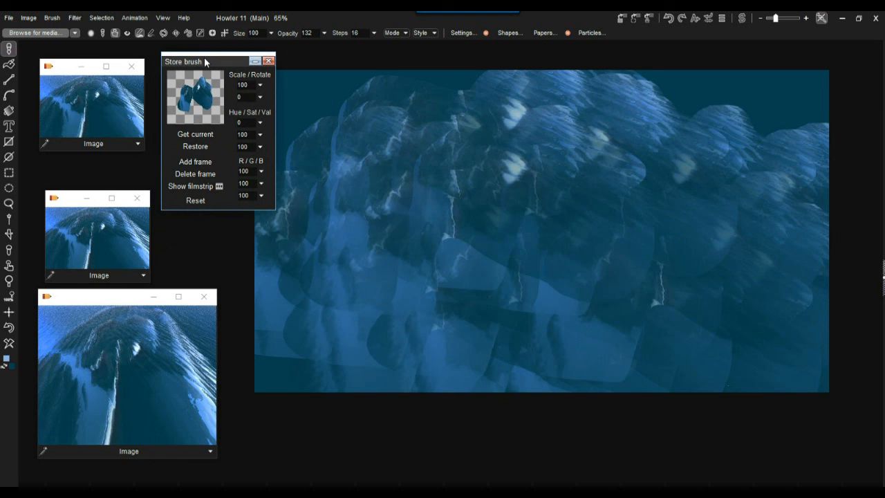
pyautogui.click(623, 19)
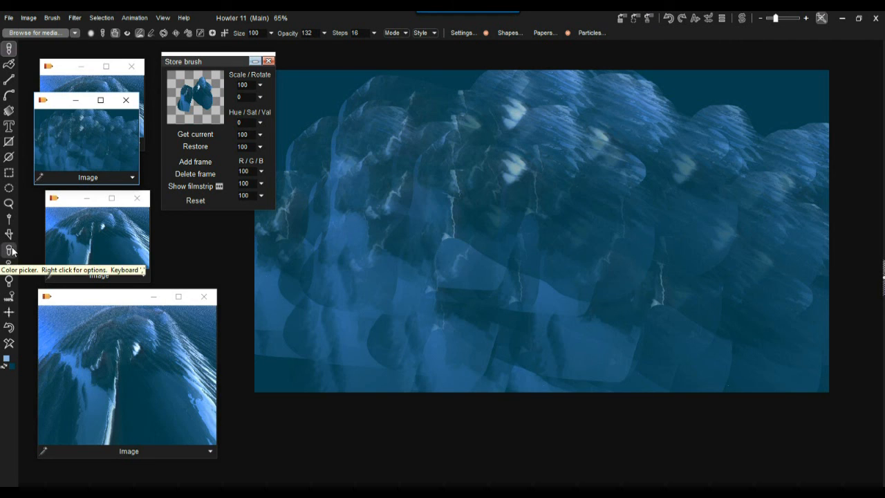
# Select a cross-shaped area in the middle of the image by combining a tall and a wide rectangle
pyautogui.click(9, 172)
pyautogui.moveTo(403, 192); pyautogui.dragTo(717, 262)
pyautogui.moveTo(520, 103); pyautogui.dragTo(597, 348)
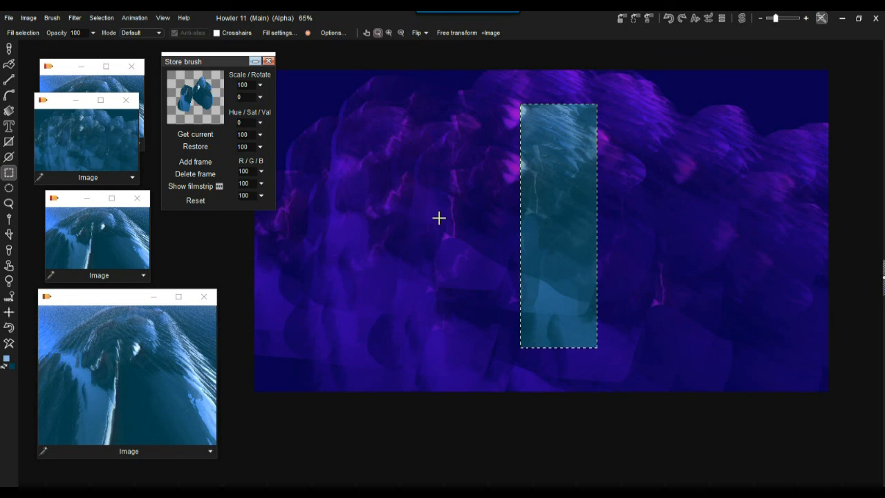
pyautogui.moveTo(419, 199); pyautogui.dragTo(685, 263)
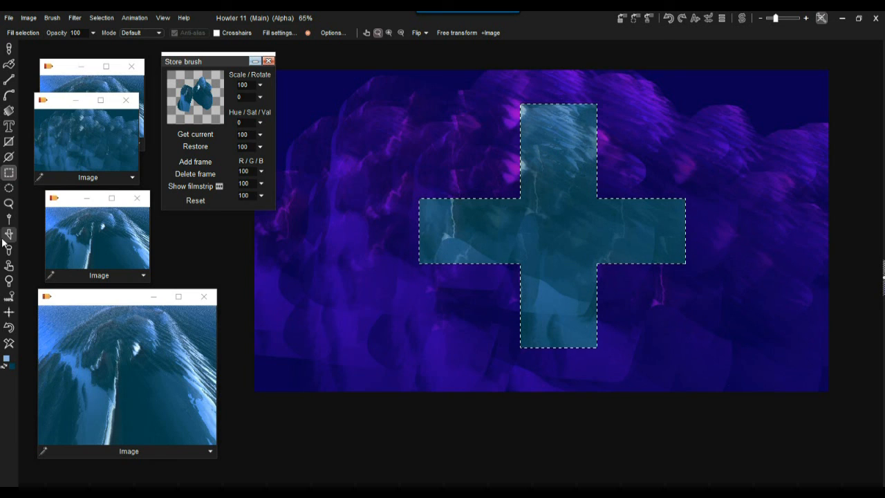
# Pick up the cross-shaped selection as a custom brush with the brush selector
pyautogui.click(52, 18)
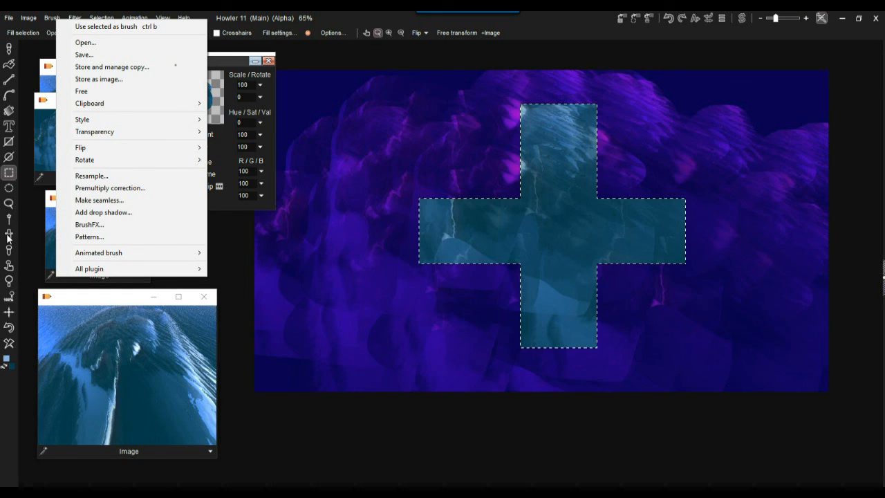
pyautogui.click(253, 20)
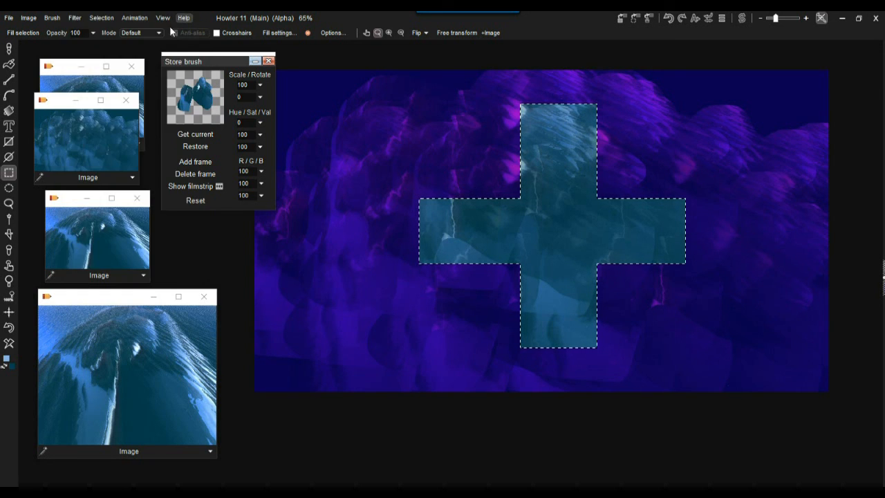
pyautogui.click(9, 235)
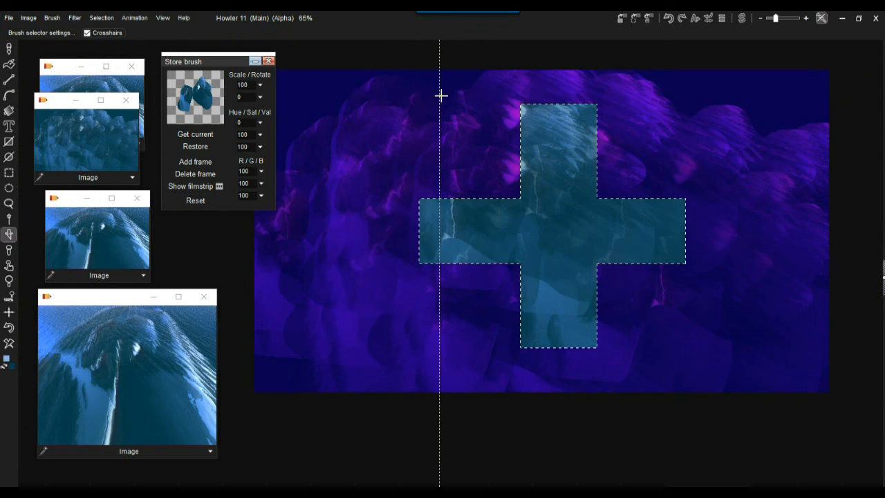
pyautogui.moveTo(737, 373)
pyautogui.mouseDown()
pyautogui.moveTo(712, 369)
pyautogui.moveTo(702, 345)
pyautogui.moveTo(676, 340)
pyautogui.moveTo(715, 372)
pyautogui.moveTo(712, 361)
pyautogui.mouseUp()
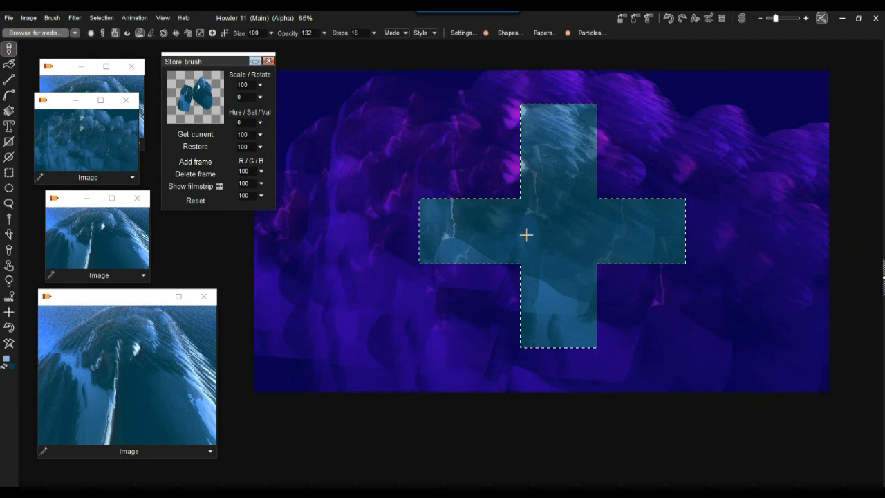
# Remove the selection and paint with the cross brush, clearing the canvas to dark teal between the strokes
pyautogui.click(102, 18)
pyautogui.click(121, 34)
pyautogui.moveTo(506, 219)
pyautogui.mouseDown()
pyautogui.moveTo(551, 302)
pyautogui.moveTo(409, 247)
pyautogui.moveTo(326, 254)
pyautogui.mouseUp()
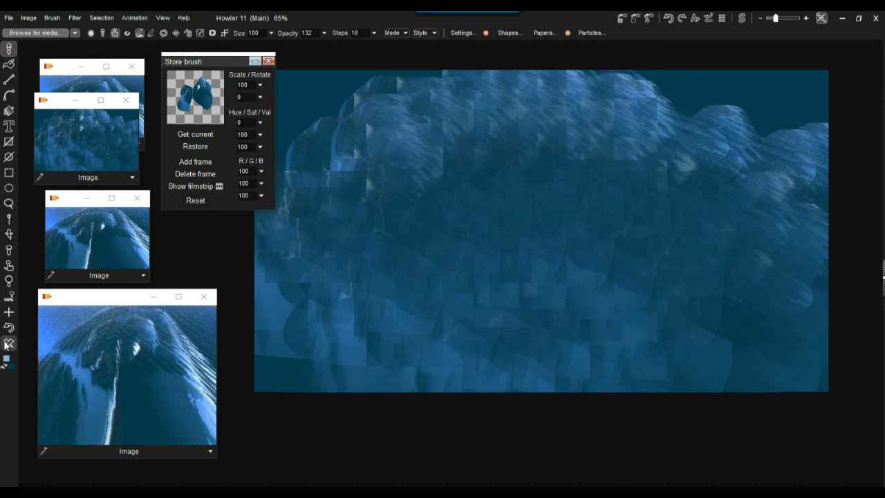
pyautogui.click(8, 343)
pyautogui.moveTo(416, 198); pyautogui.dragTo(505, 290)
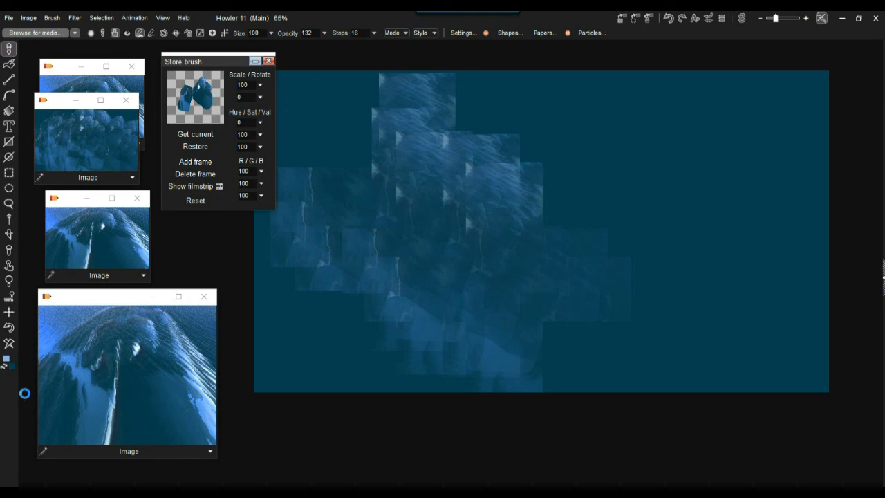
# Pick pale pink and swap it to the secondary colour, and paint with the cross brush on a canvas cleared to that pink
pyautogui.click(9, 360)
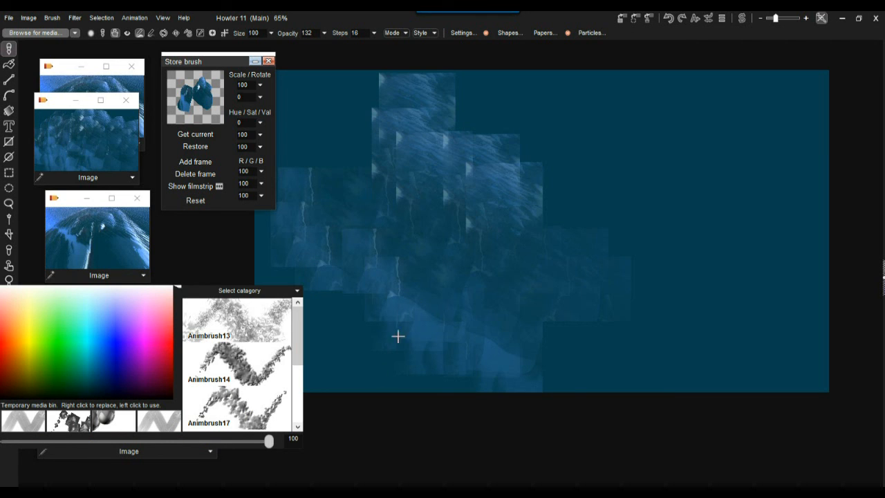
pyautogui.moveTo(473, 205); pyautogui.dragTo(474, 263)
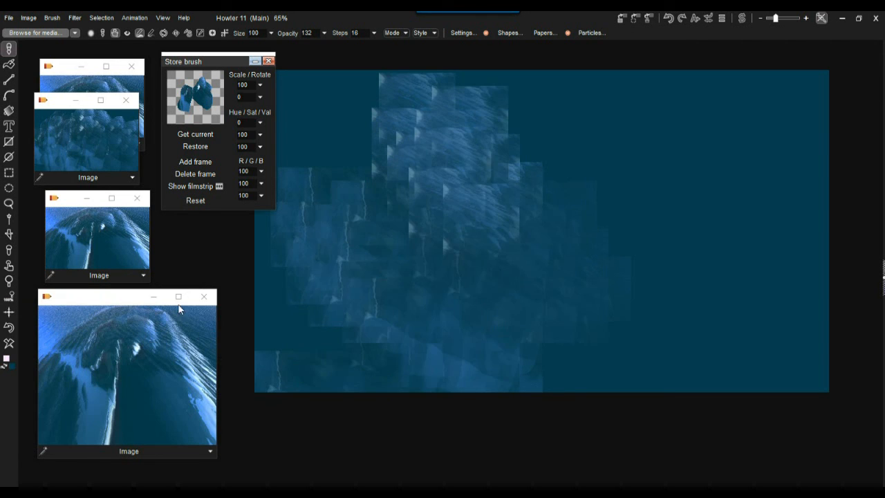
pyautogui.click(4, 366)
pyautogui.click(9, 343)
pyautogui.moveTo(487, 219)
pyautogui.mouseDown()
pyautogui.moveTo(474, 233)
pyautogui.moveTo(593, 227)
pyautogui.moveTo(450, 207)
pyautogui.moveTo(387, 138)
pyautogui.mouseUp()
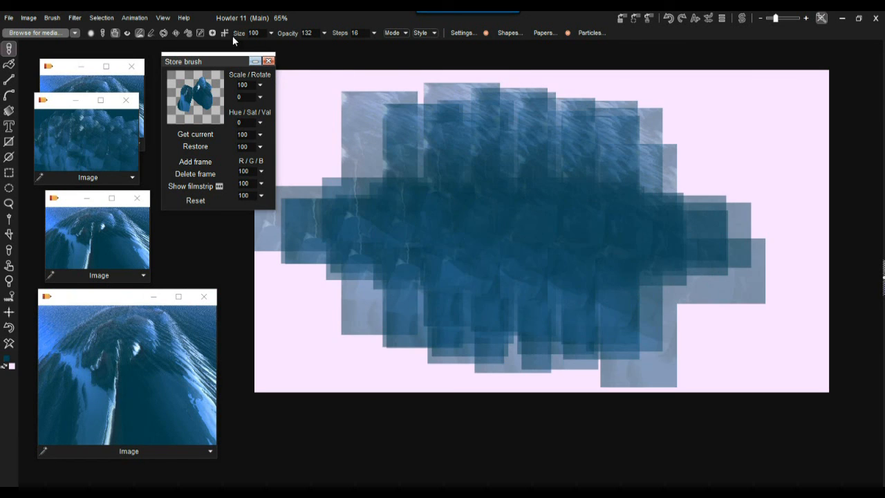
# Raise the brush opacity to 255 and stamp solid crosses, clearing the canvas to pale pink between attempts
pyautogui.click(324, 33)
pyautogui.moveTo(512, 180)
pyautogui.mouseDown()
pyautogui.moveTo(597, 165)
pyautogui.moveTo(664, 255)
pyautogui.moveTo(401, 300)
pyautogui.mouseUp()
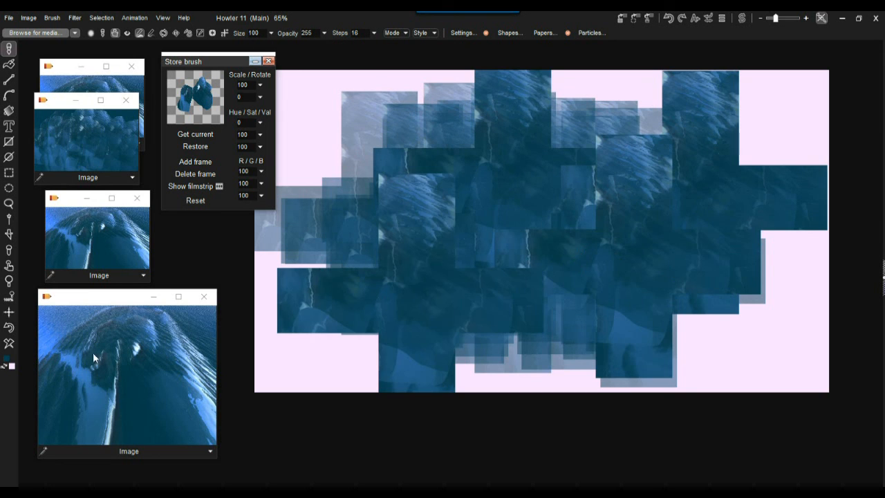
pyautogui.click(10, 344)
pyautogui.moveTo(502, 199)
pyautogui.mouseDown()
pyautogui.moveTo(392, 248)
pyautogui.moveTo(697, 222)
pyautogui.moveTo(704, 253)
pyautogui.mouseUp()
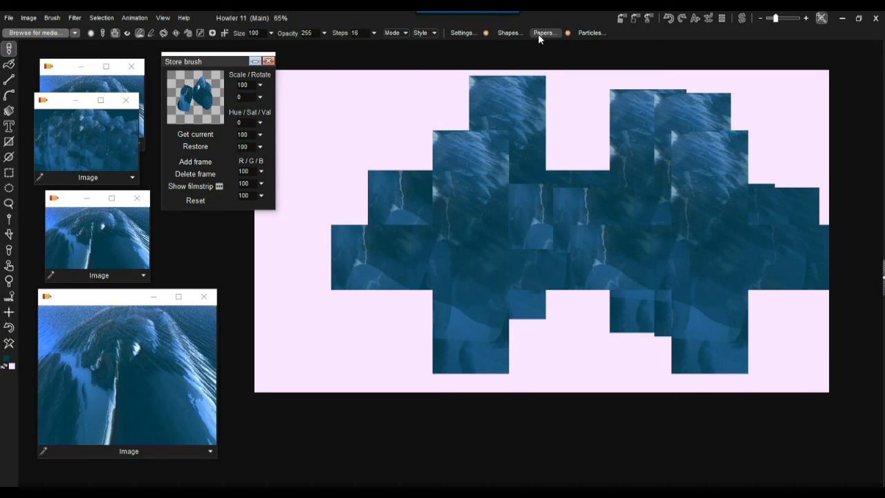
# Open the brush settings over the image's right half and enable brush effects with the Shadow option
pyautogui.click(462, 33)
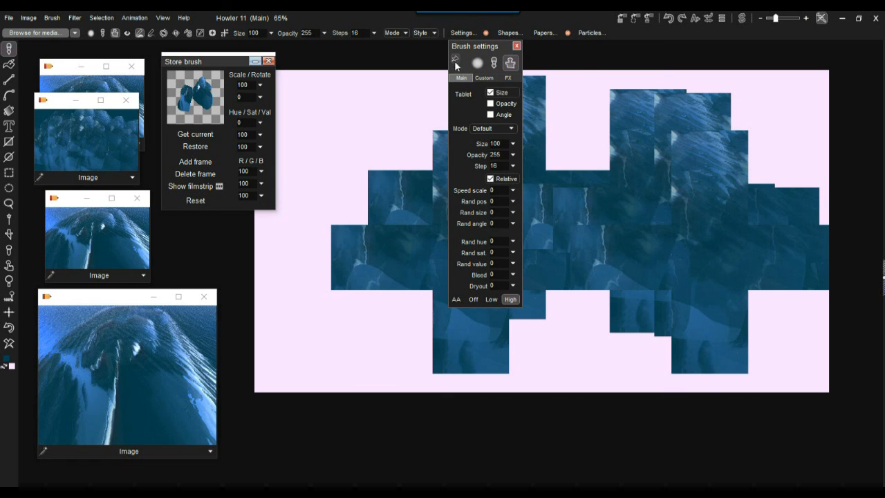
pyautogui.moveTo(483, 47); pyautogui.dragTo(638, 51)
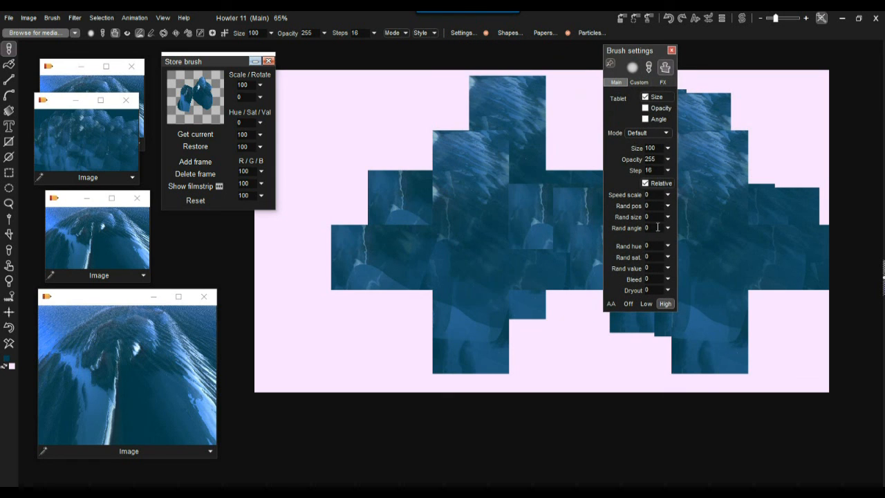
pyautogui.click(663, 83)
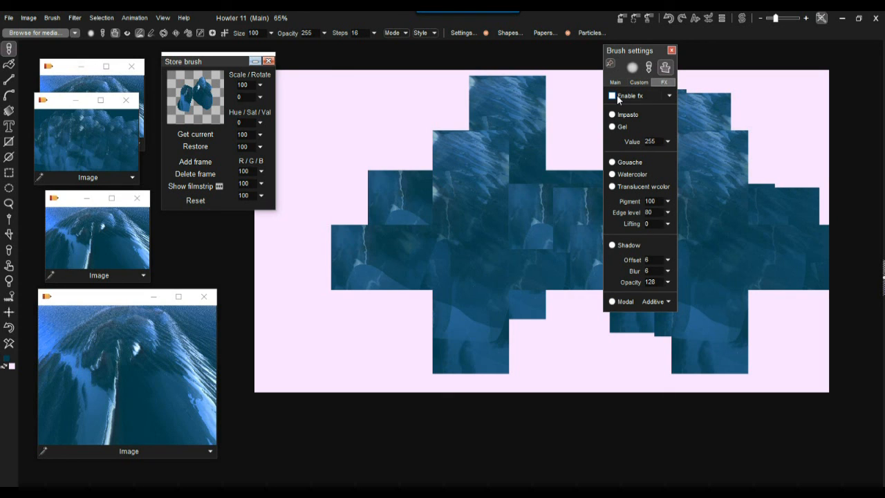
pyautogui.click(617, 246)
# Stamp and paint overlapping crosses with the shadow effect across the canvas
pyautogui.click(411, 156)
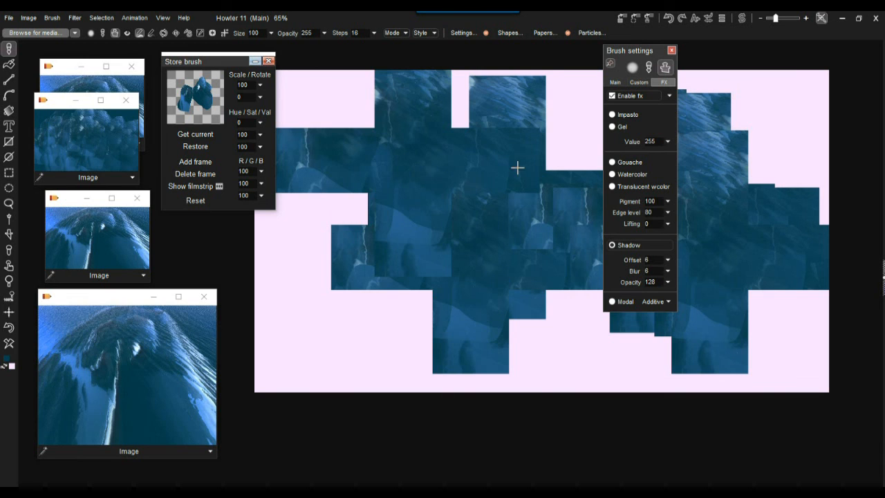
pyautogui.click(503, 267)
pyautogui.click(517, 123)
pyautogui.click(410, 238)
pyautogui.click(383, 269)
pyautogui.click(527, 280)
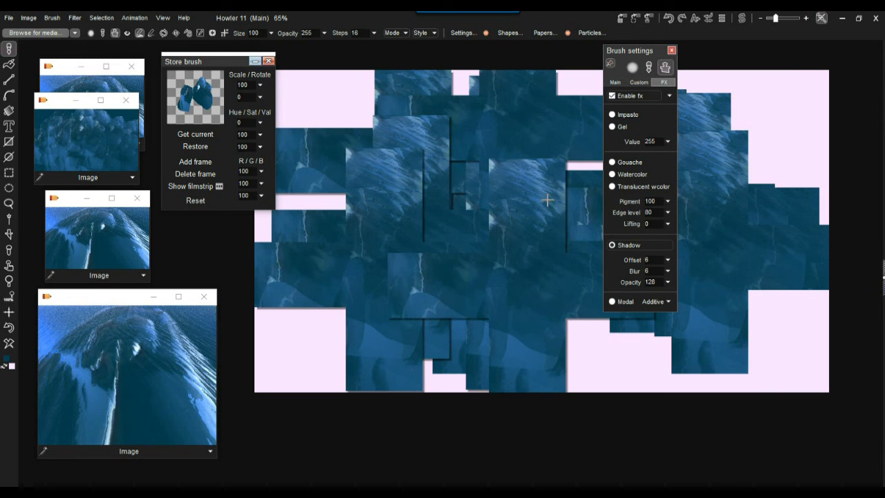
pyautogui.click(766, 203)
pyautogui.moveTo(484, 263)
pyautogui.mouseDown()
pyautogui.moveTo(514, 229)
pyautogui.moveTo(385, 176)
pyautogui.mouseUp()
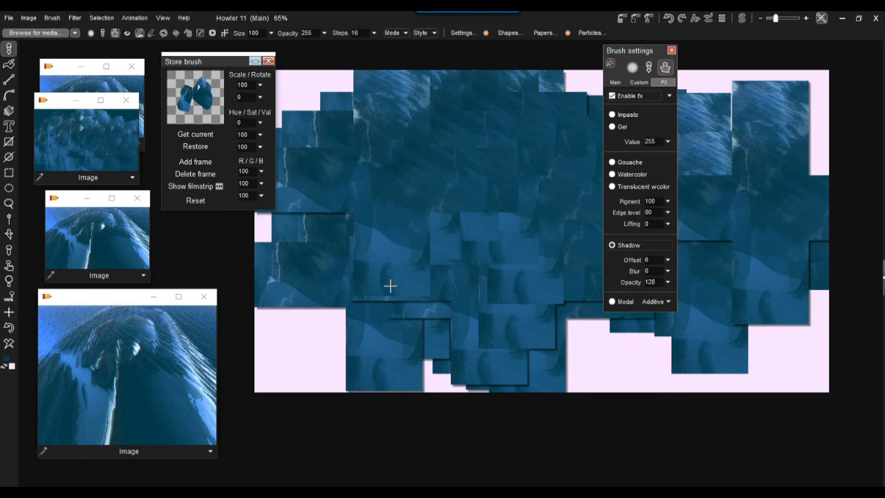
pyautogui.moveTo(390, 270); pyautogui.dragTo(592, 134)
pyautogui.click(458, 208)
pyautogui.click(515, 285)
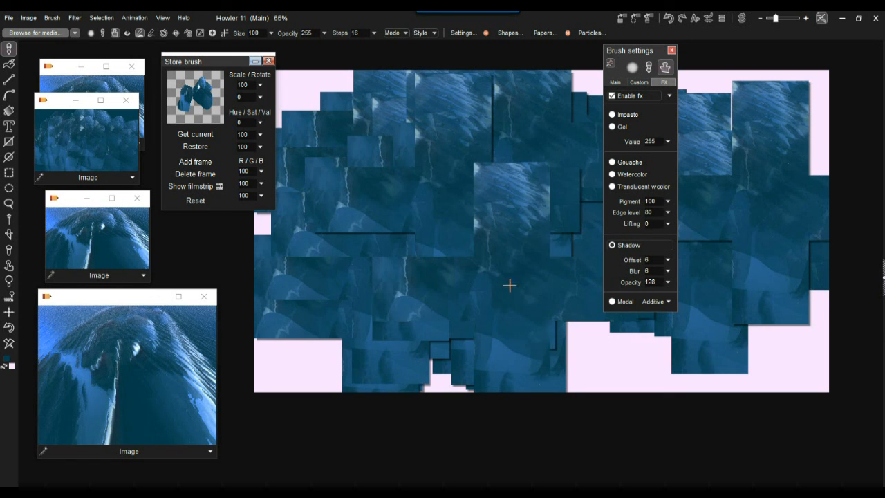
pyautogui.click(555, 209)
pyautogui.click(411, 202)
pyautogui.click(376, 237)
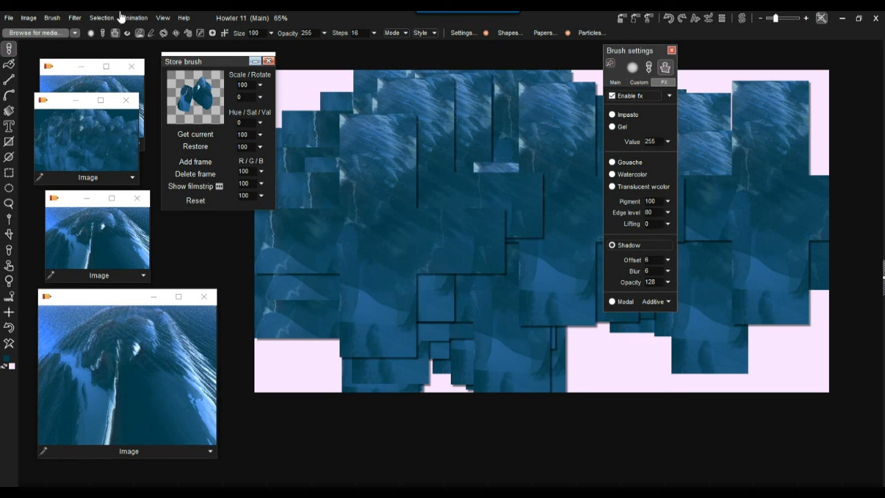
# Add a black drop shadow with fuzziness 16 and opacity 180 to the cross brush, and paint over the canvas with it
pyautogui.click(52, 18)
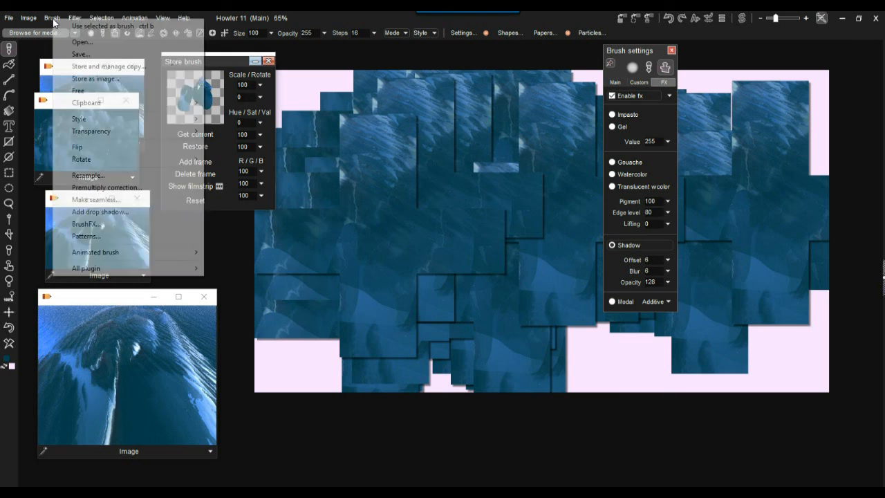
pyautogui.click(100, 211)
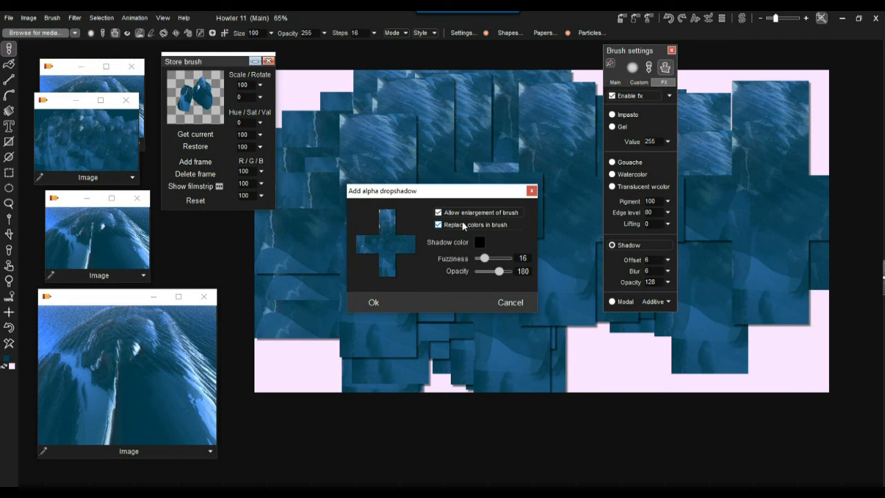
pyautogui.click(386, 292)
pyautogui.moveTo(440, 207)
pyautogui.mouseDown()
pyautogui.moveTo(351, 283)
pyautogui.moveTo(530, 196)
pyautogui.moveTo(725, 251)
pyautogui.moveTo(505, 193)
pyautogui.moveTo(430, 294)
pyautogui.moveTo(464, 289)
pyautogui.moveTo(458, 197)
pyautogui.moveTo(413, 217)
pyautogui.moveTo(429, 188)
pyautogui.mouseUp()
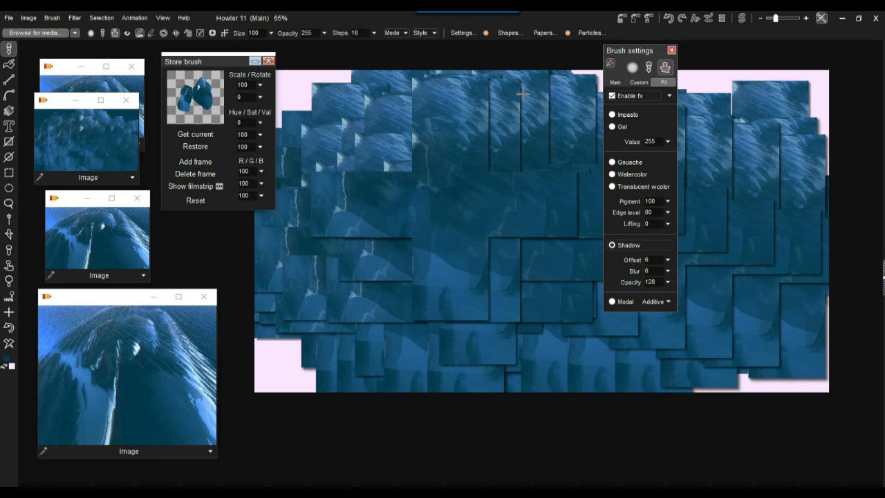
# Store a managed copy of the shadowed cross brush and put its window in place of the closed earlier brush copy
pyautogui.click(53, 19)
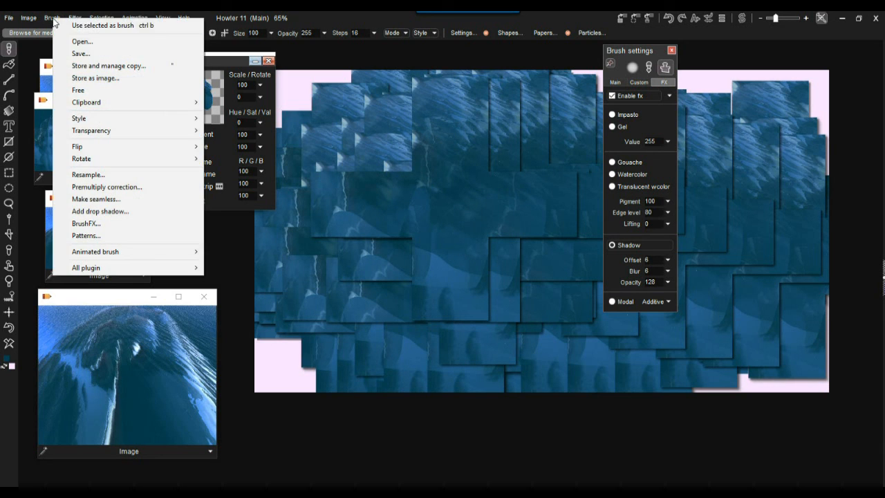
pyautogui.click(92, 67)
pyautogui.moveTo(80, 88)
pyautogui.mouseDown()
pyautogui.moveTo(235, 82)
pyautogui.moveTo(326, 125)
pyautogui.mouseUp()
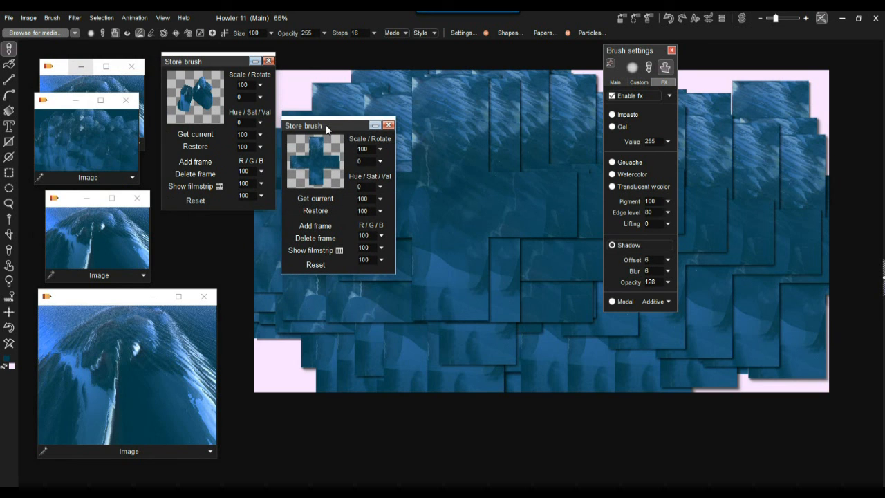
pyautogui.click(268, 62)
pyautogui.moveTo(339, 126)
pyautogui.mouseDown()
pyautogui.moveTo(216, 63)
pyautogui.moveTo(231, 65)
pyautogui.mouseUp()
# Paint another stroke across the middle with the shadowed cross brush and move the brush settings off the image
pyautogui.moveTo(399, 214)
pyautogui.mouseDown()
pyautogui.moveTo(426, 184)
pyautogui.moveTo(555, 245)
pyautogui.moveTo(563, 226)
pyautogui.mouseUp()
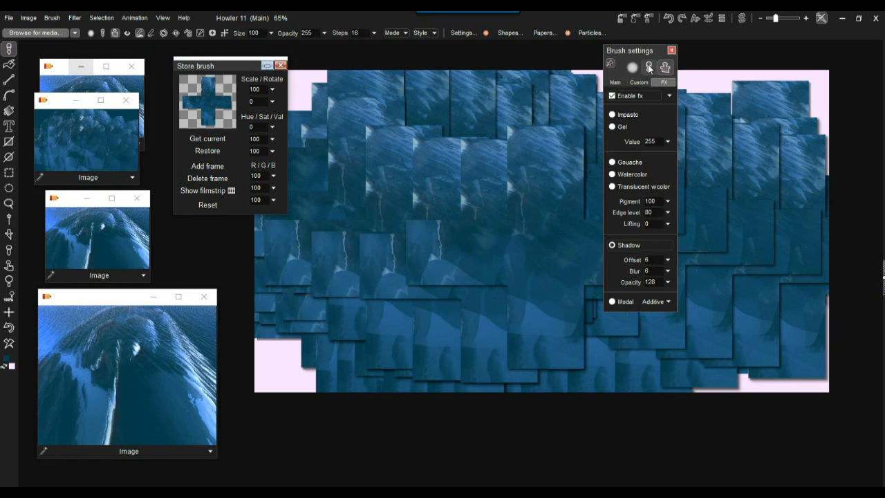
pyautogui.moveTo(648, 48)
pyautogui.mouseDown()
pyautogui.moveTo(385, 107)
pyautogui.moveTo(204, 130)
pyautogui.mouseUp()
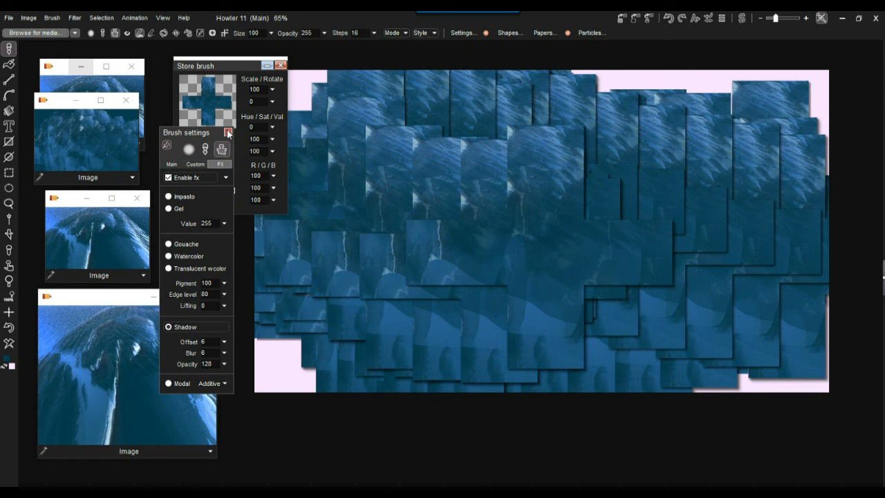
# Close the brush settings, then scale the stored cross brush to 44 and paint a stroke across the upper canvas
pyautogui.click(227, 132)
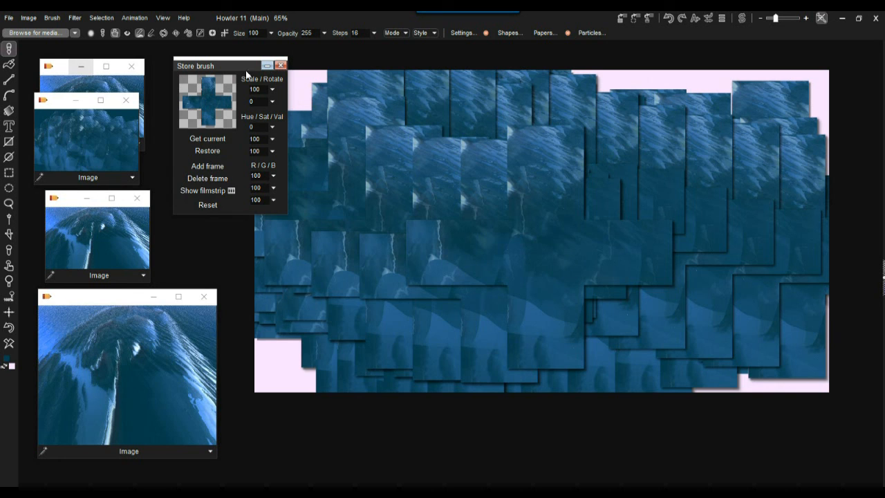
pyautogui.moveTo(238, 66); pyautogui.dragTo(230, 92)
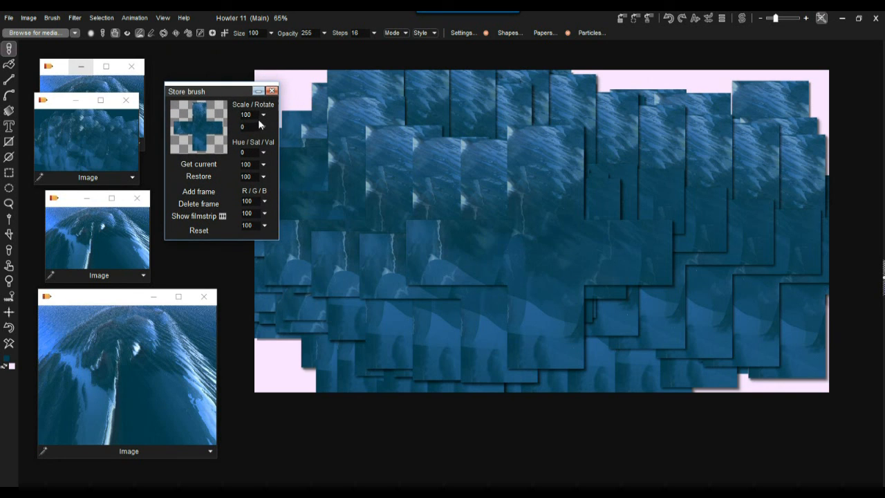
pyautogui.click(262, 116)
pyautogui.moveTo(358, 158)
pyautogui.mouseDown()
pyautogui.moveTo(440, 134)
pyautogui.moveTo(821, 157)
pyautogui.mouseUp()
# Clear the canvas, rotate the stored cross brush to 27, and paint two overlapping strokes with it
pyautogui.click(8, 343)
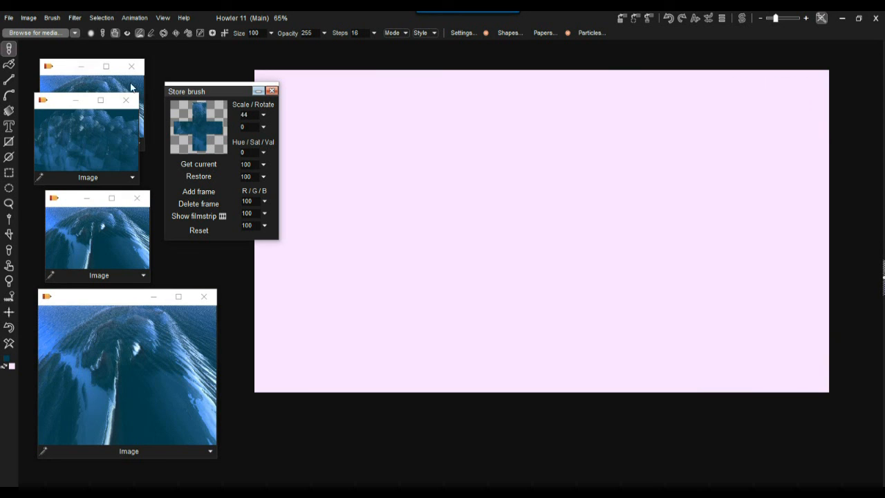
pyautogui.click(264, 126)
pyautogui.moveTo(234, 140); pyautogui.dragTo(241, 143)
pyautogui.moveTo(365, 259)
pyautogui.mouseDown()
pyautogui.moveTo(450, 187)
pyautogui.moveTo(668, 152)
pyautogui.mouseUp()
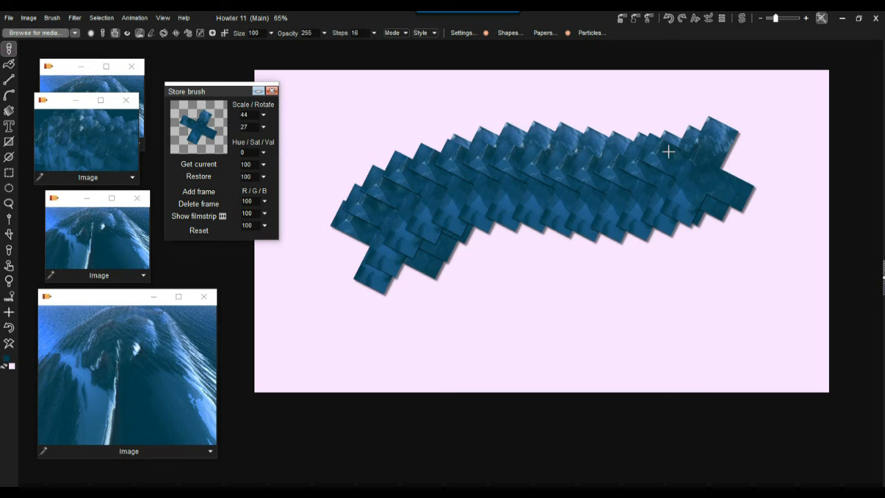
pyautogui.moveTo(379, 291)
pyautogui.mouseDown()
pyautogui.moveTo(505, 204)
pyautogui.moveTo(585, 182)
pyautogui.mouseUp()
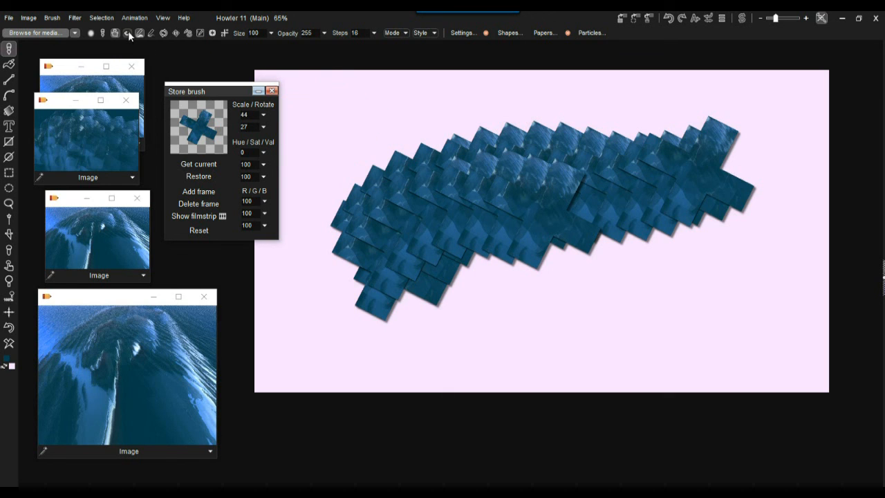
# Make the cross brush rotate with the stroke direction and paint winding strokes, clearing the canvas between attempts
pyautogui.click(164, 33)
pyautogui.moveTo(375, 173); pyautogui.dragTo(574, 270)
pyautogui.moveTo(655, 290)
pyautogui.mouseDown()
pyautogui.moveTo(456, 215)
pyautogui.moveTo(632, 306)
pyautogui.moveTo(462, 155)
pyautogui.moveTo(387, 230)
pyautogui.moveTo(381, 182)
pyautogui.moveTo(531, 222)
pyautogui.mouseUp()
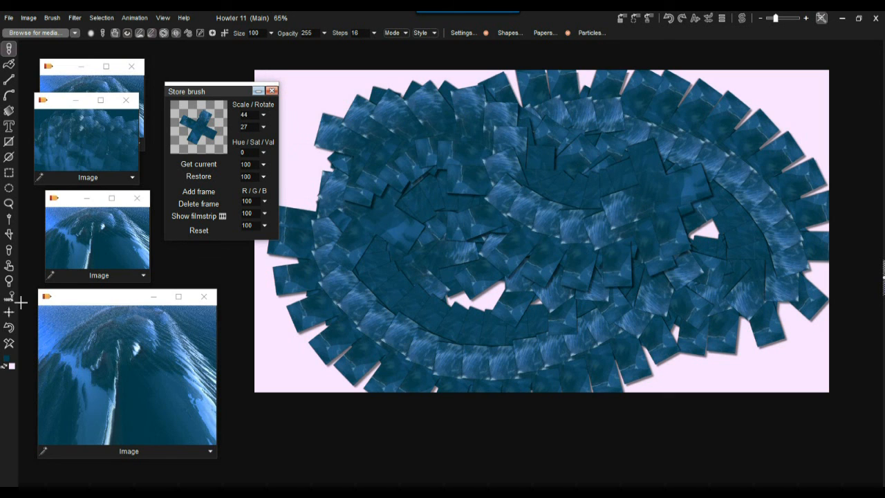
pyautogui.click(9, 343)
pyautogui.moveTo(355, 159)
pyautogui.mouseDown()
pyautogui.moveTo(797, 284)
pyautogui.moveTo(811, 322)
pyautogui.mouseUp()
pyautogui.moveTo(367, 297); pyautogui.dragTo(578, 227)
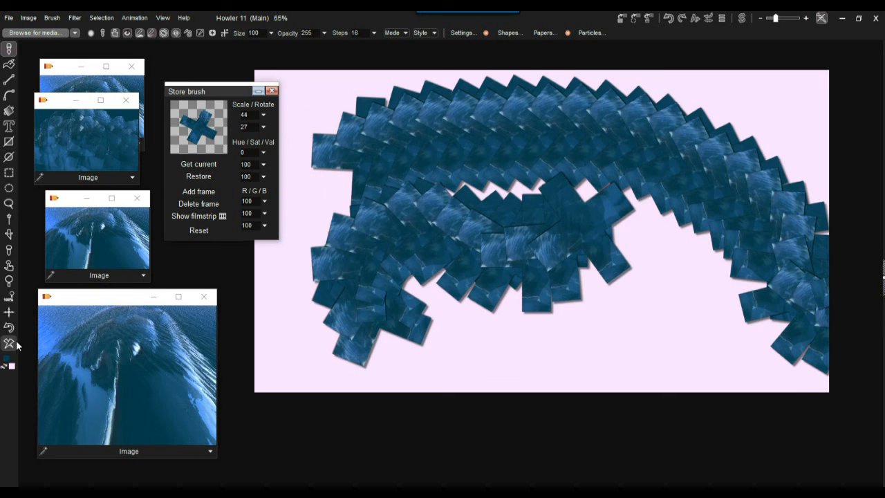
# On a cleared canvas, enable post correction with a slightly lowered curve and paint a long back-and-forth stroke
pyautogui.click(9, 344)
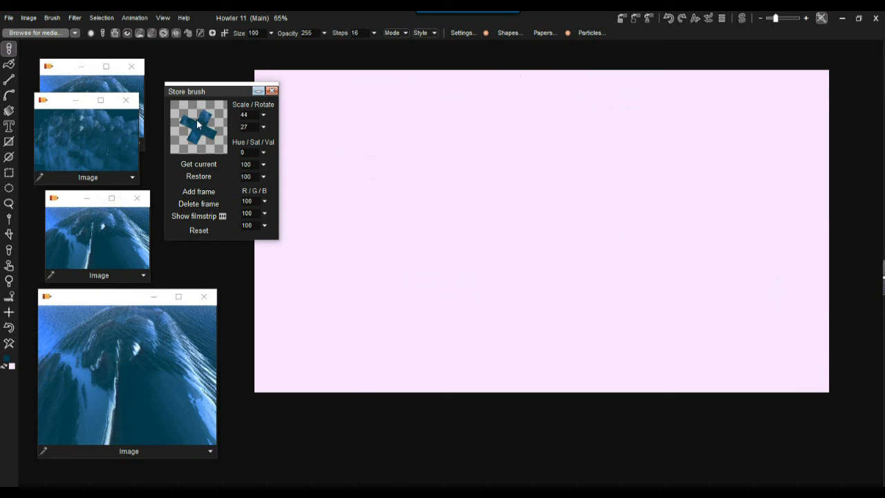
pyautogui.click(164, 18)
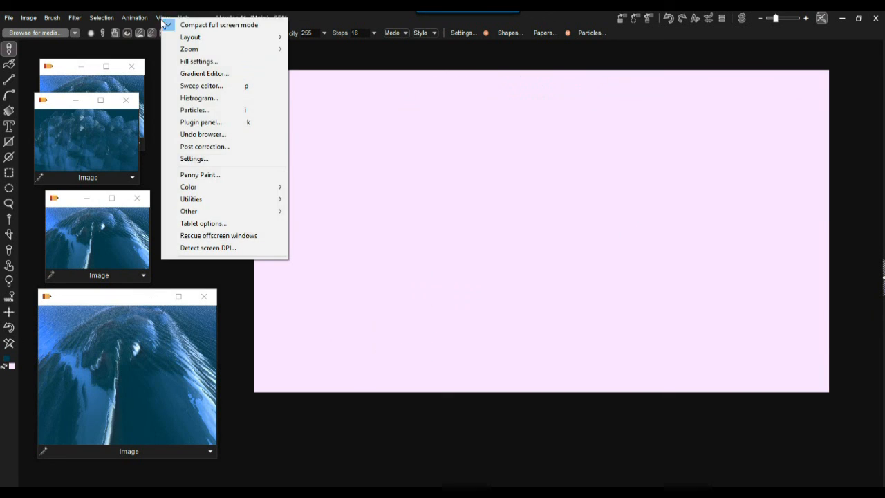
pyautogui.click(227, 150)
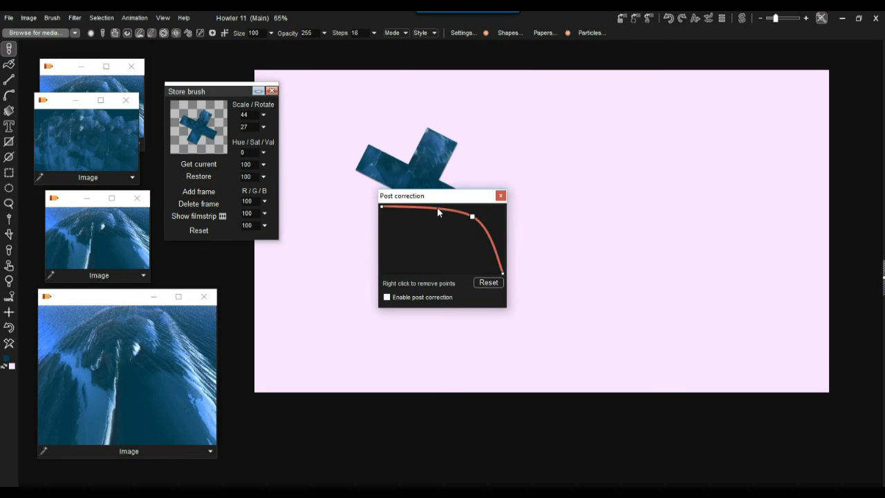
pyautogui.moveTo(472, 220)
pyautogui.mouseDown()
pyautogui.moveTo(448, 230)
pyautogui.moveTo(474, 226)
pyautogui.mouseUp()
pyautogui.moveTo(338, 132)
pyautogui.mouseDown()
pyautogui.moveTo(569, 138)
pyautogui.moveTo(415, 312)
pyautogui.moveTo(770, 333)
pyautogui.mouseUp()
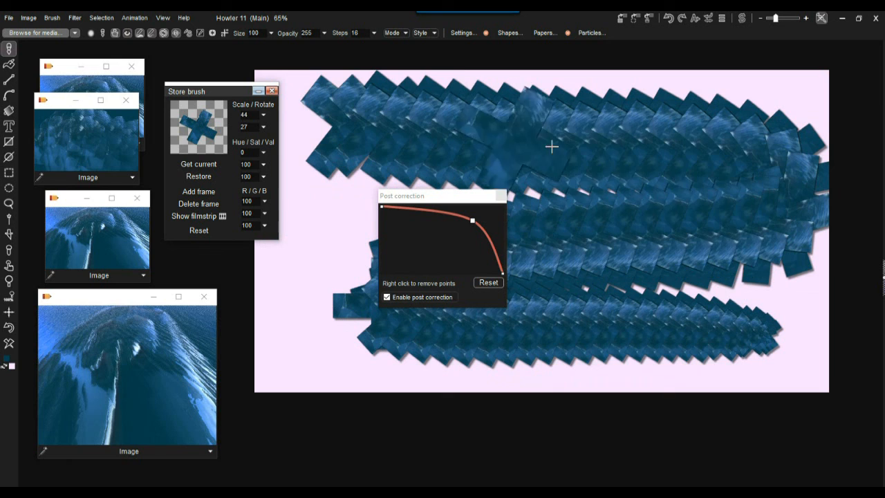
# Straighten the post correction curve to a diagonal and repaint a zigzag tapering stroke on an empty canvas
pyautogui.moveTo(472, 223); pyautogui.dragTo(445, 244)
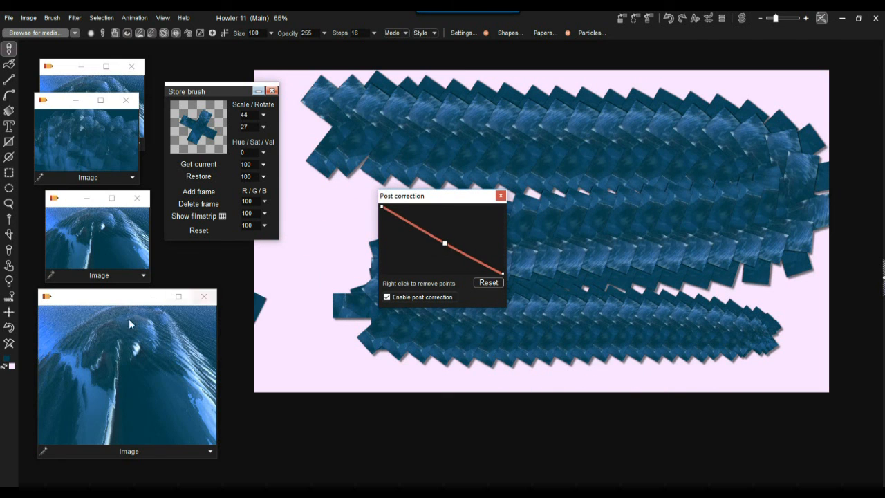
pyautogui.hotkey('ctrl', 'z')
pyautogui.moveTo(339, 134)
pyautogui.mouseDown()
pyautogui.moveTo(724, 147)
pyautogui.moveTo(771, 318)
pyautogui.moveTo(779, 319)
pyautogui.mouseUp()
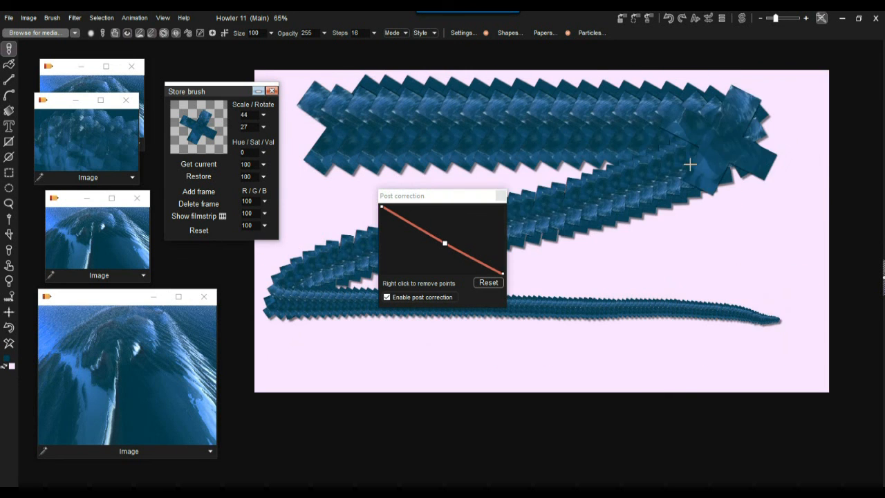
# Shape the post correction curve into several peaks and valleys, and paint strokes of varying width on a cleared canvas
pyautogui.moveTo(445, 245); pyautogui.dragTo(464, 270)
pyautogui.moveTo(489, 236); pyautogui.dragTo(488, 232)
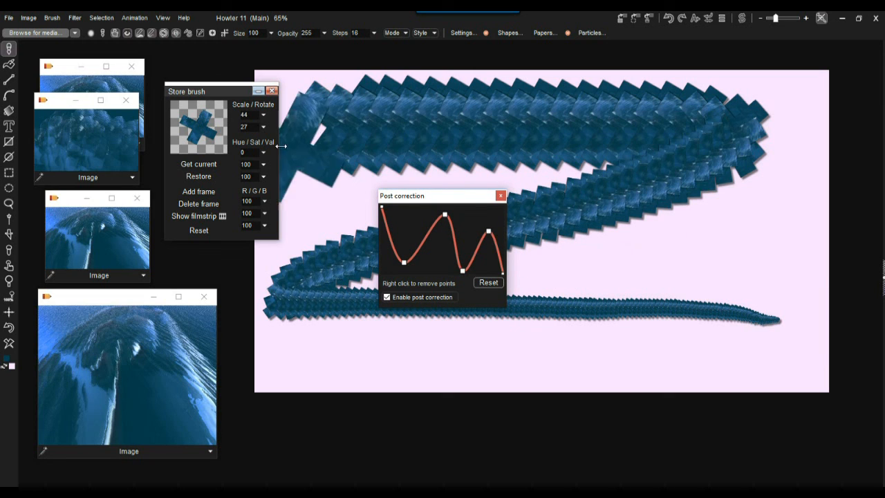
pyautogui.click(14, 343)
pyautogui.moveTo(311, 111)
pyautogui.mouseDown()
pyautogui.moveTo(490, 99)
pyautogui.moveTo(746, 316)
pyautogui.mouseUp()
pyautogui.moveTo(815, 236); pyautogui.dragTo(820, 197)
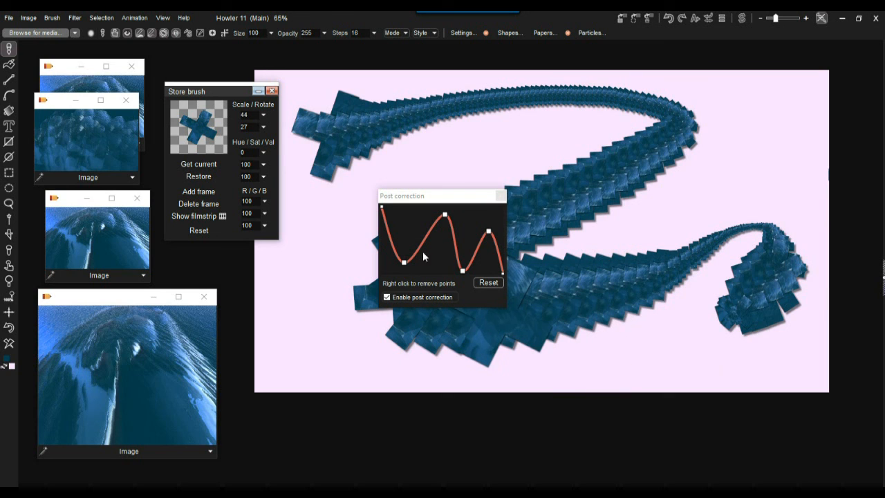
# Close the post correction curve and restore the stored image copies in turn, ending with the large water picture
pyautogui.click(501, 196)
pyautogui.moveTo(218, 94)
pyautogui.mouseDown()
pyautogui.moveTo(207, 68)
pyautogui.moveTo(217, 67)
pyautogui.mouseUp()
pyautogui.click(86, 146)
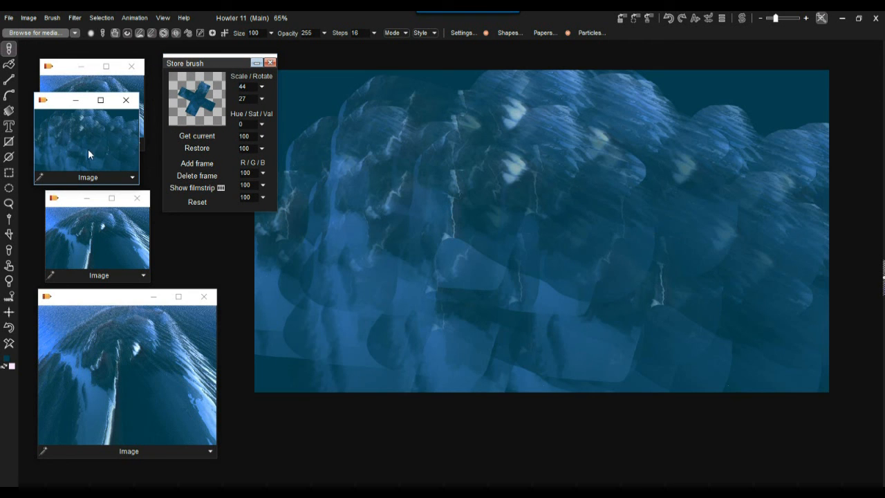
pyautogui.click(130, 273)
pyautogui.click(160, 329)
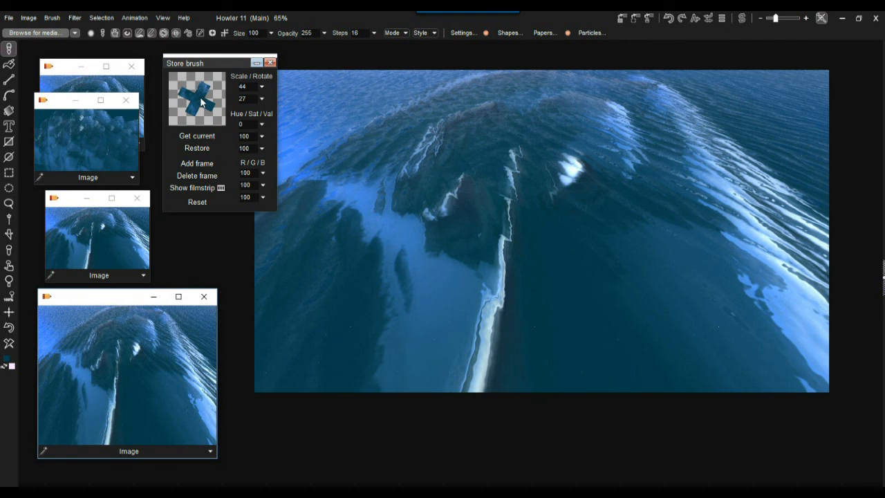
# Paint cross strokes over the water picture, with the stored brush's saturation raised to 144 for the second stroke
pyautogui.moveTo(418, 138)
pyautogui.mouseDown()
pyautogui.moveTo(646, 255)
pyautogui.moveTo(464, 223)
pyautogui.moveTo(293, 169)
pyautogui.mouseUp()
pyautogui.click(262, 137)
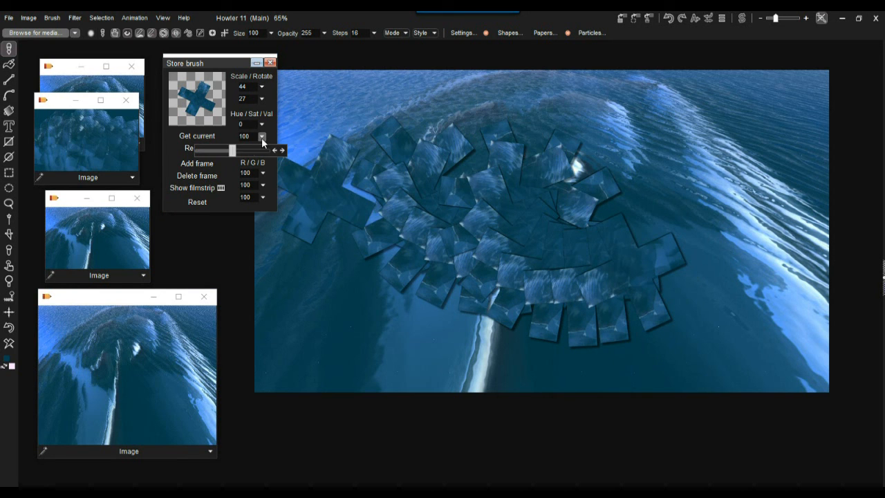
pyautogui.moveTo(232, 151); pyautogui.dragTo(245, 150)
pyautogui.moveTo(477, 138)
pyautogui.mouseDown()
pyautogui.moveTo(389, 258)
pyautogui.moveTo(675, 191)
pyautogui.moveTo(284, 169)
pyautogui.mouseUp()
# Set the stored brush's hue to -100 and paint green strokes over the water picture
pyautogui.click(262, 124)
pyautogui.moveTo(233, 138)
pyautogui.mouseDown()
pyautogui.moveTo(244, 138)
pyautogui.moveTo(214, 144)
pyautogui.mouseUp()
pyautogui.moveTo(539, 173)
pyautogui.mouseDown()
pyautogui.moveTo(516, 217)
pyautogui.moveTo(752, 207)
pyautogui.mouseUp()
pyautogui.moveTo(687, 153)
pyautogui.mouseDown()
pyautogui.moveTo(408, 159)
pyautogui.moveTo(336, 283)
pyautogui.moveTo(315, 201)
pyautogui.mouseUp()
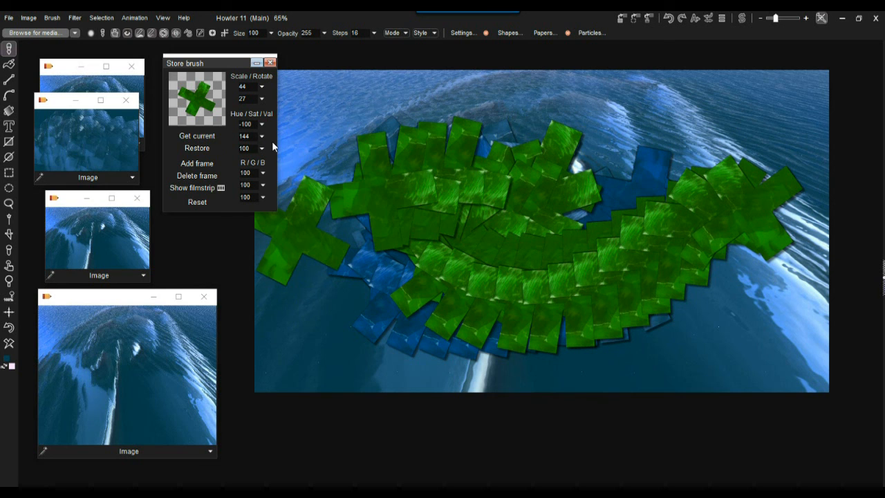
# Raise the stored brush's red value to 198 and paint yellow-green strokes across the picture
pyautogui.click(263, 173)
pyautogui.moveTo(230, 187); pyautogui.dragTo(267, 189)
pyautogui.moveTo(519, 186)
pyautogui.mouseDown()
pyautogui.moveTo(545, 330)
pyautogui.moveTo(767, 285)
pyautogui.mouseUp()
pyautogui.moveTo(552, 146); pyautogui.dragTo(355, 148)
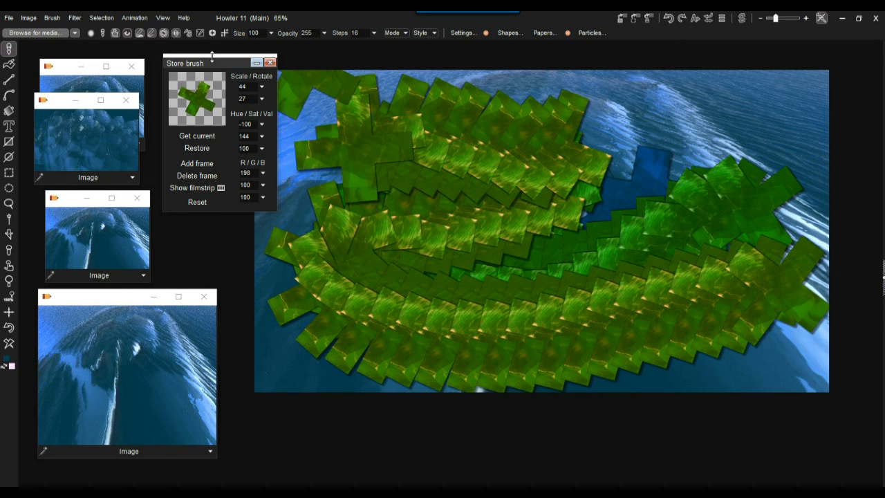
# Restore the dark blue stored image copy, then clear the canvas to the plain background colour
pyautogui.click(75, 125)
pyautogui.click(208, 67)
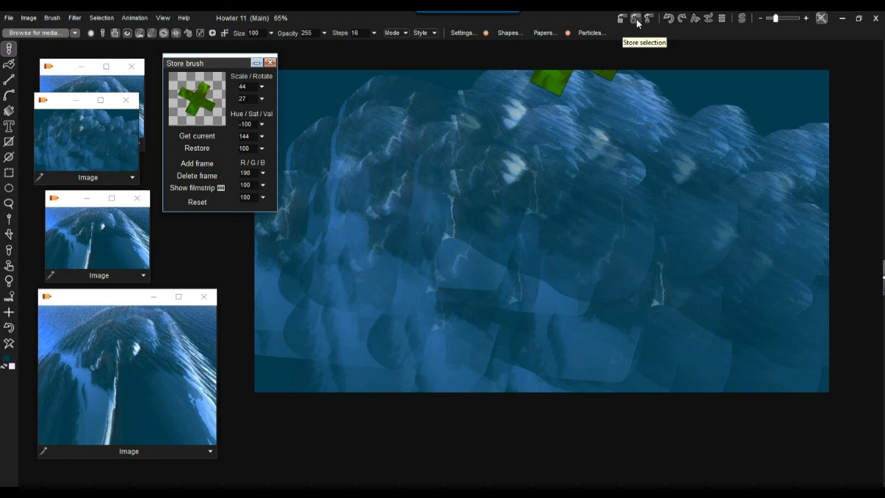
pyautogui.moveTo(588, 94)
pyautogui.mouseDown()
pyautogui.moveTo(475, 267)
pyautogui.moveTo(823, 205)
pyautogui.moveTo(411, 266)
pyautogui.moveTo(425, 123)
pyautogui.moveTo(508, 85)
pyautogui.moveTo(405, 355)
pyautogui.moveTo(2, 365)
pyautogui.mouseUp()
pyautogui.click(11, 347)
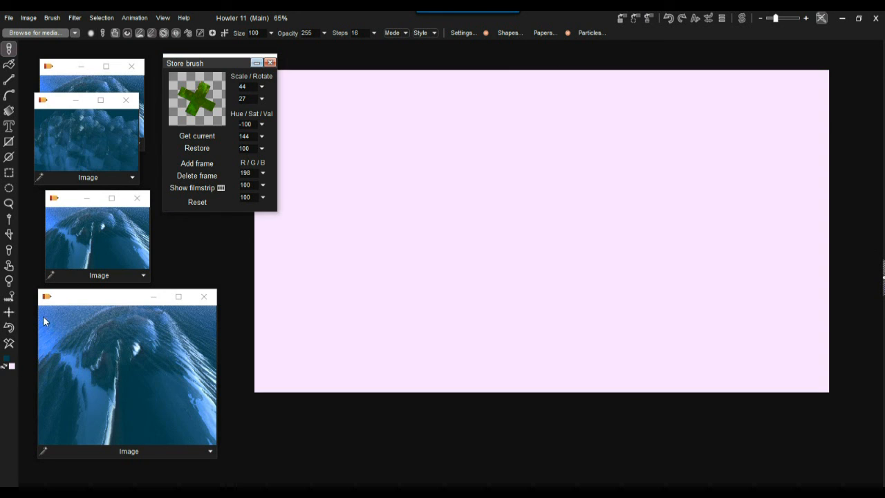
# Store the selection as a managed alpha copy, then enlarge its window and place it below the stored brush
pyautogui.click(636, 20)
pyautogui.moveTo(702, 61); pyautogui.dragTo(277, 348)
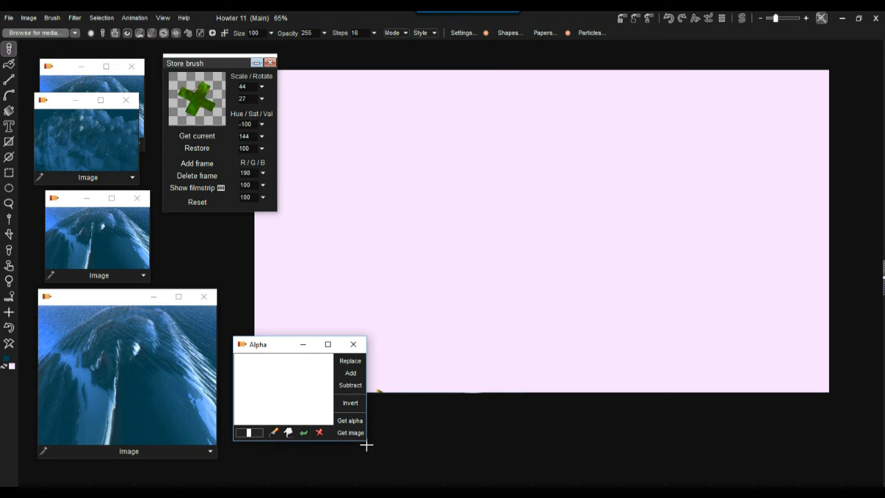
pyautogui.moveTo(367, 443); pyautogui.dragTo(396, 468)
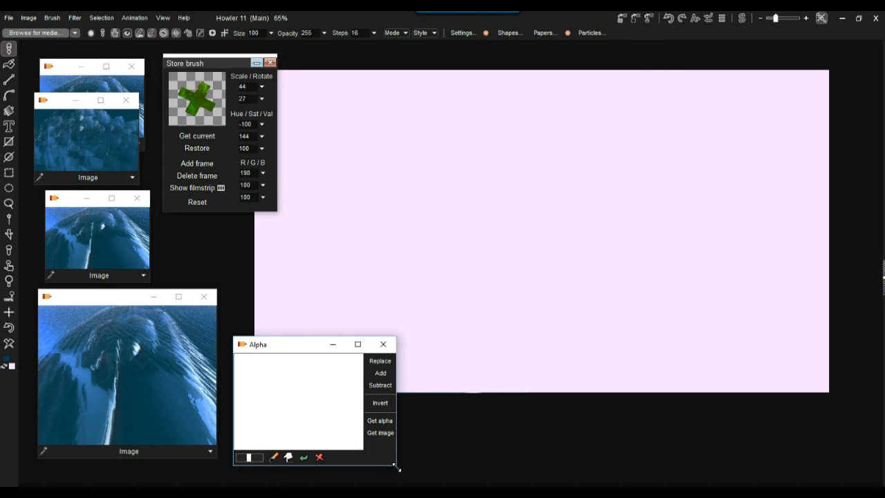
pyautogui.moveTo(291, 351); pyautogui.dragTo(294, 250)
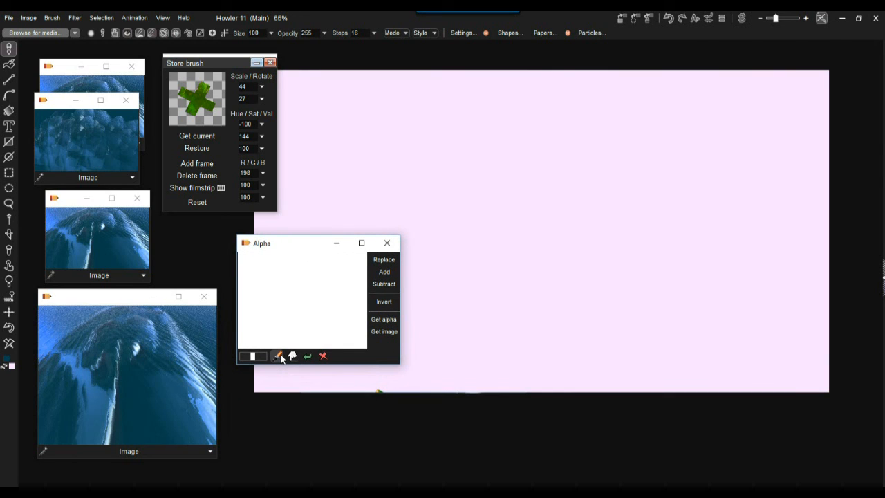
# Paint mask strokes in the stored alpha with a medium and the largest brush size, and invert it
pyautogui.moveTo(295, 315)
pyautogui.mouseDown()
pyautogui.moveTo(282, 314)
pyautogui.moveTo(305, 297)
pyautogui.moveTo(320, 261)
pyautogui.moveTo(271, 344)
pyautogui.mouseUp()
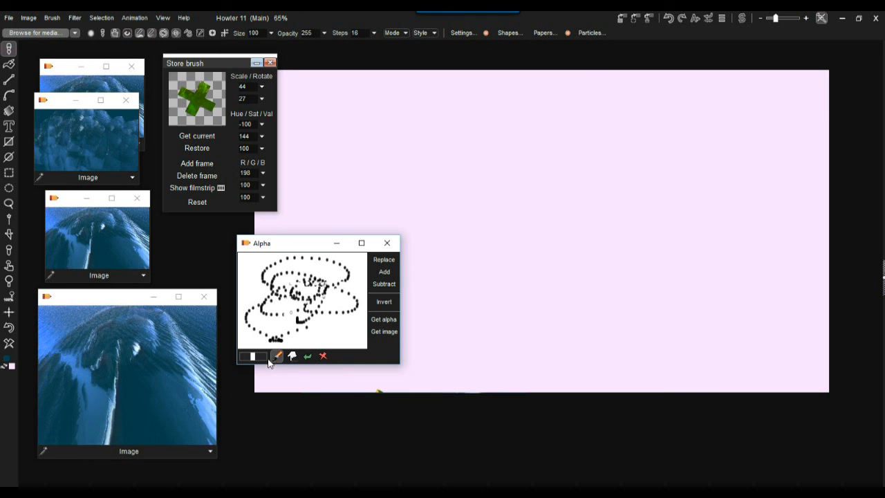
pyautogui.moveTo(324, 298)
pyautogui.mouseDown()
pyautogui.moveTo(283, 291)
pyautogui.moveTo(332, 340)
pyautogui.moveTo(330, 293)
pyautogui.mouseUp()
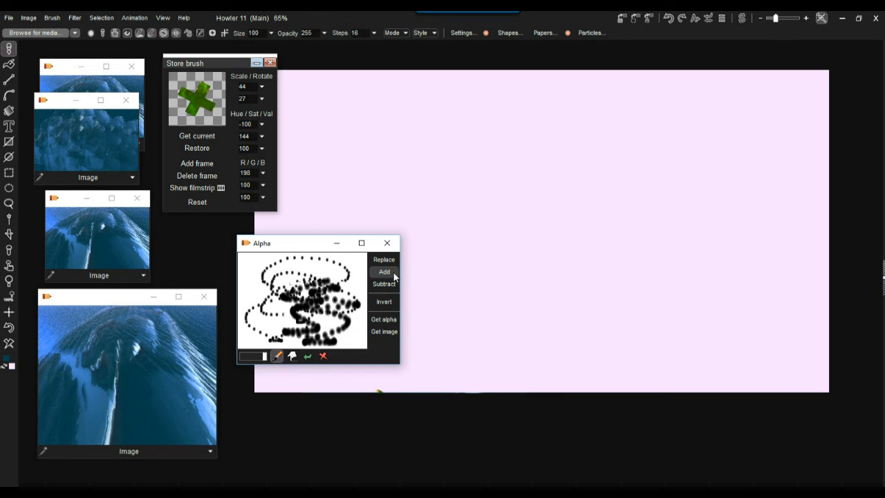
pyautogui.click(385, 302)
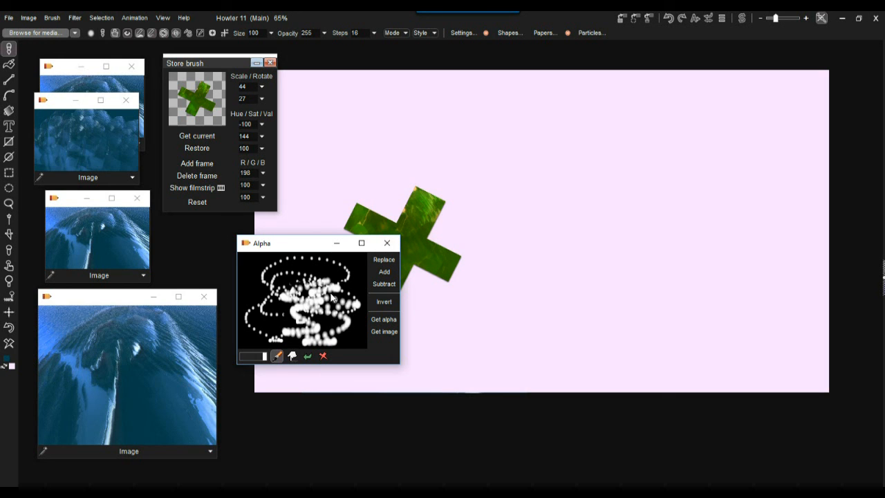
# Replace the image's selection with the stored alpha, then enlarge the Alpha window and move it below the stored brush
pyautogui.click(388, 262)
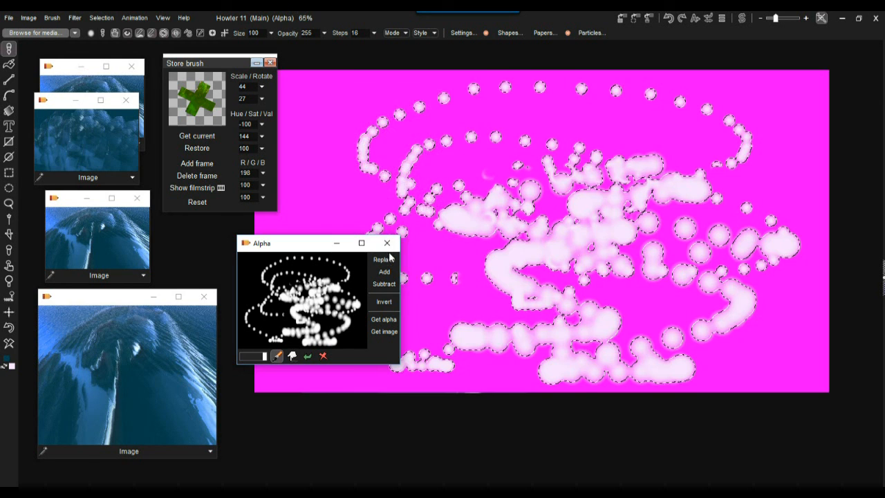
pyautogui.scroll(2, 650, 224)
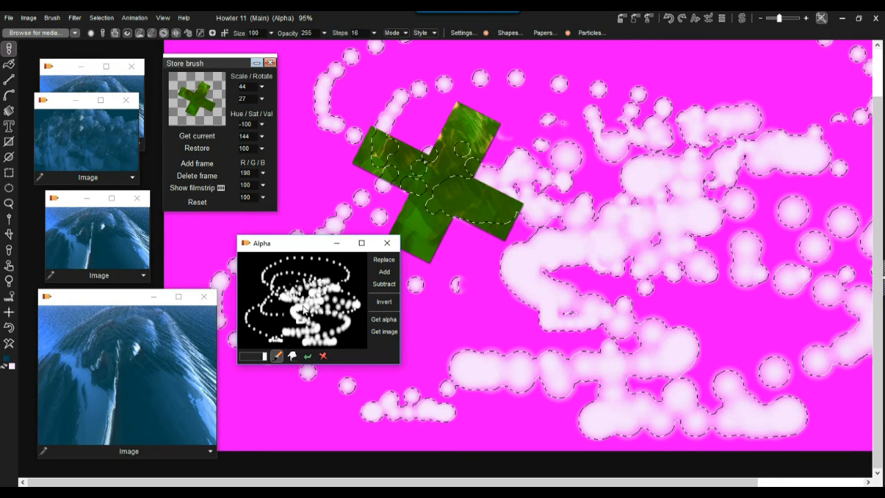
pyautogui.moveTo(292, 244); pyautogui.dragTo(266, 120)
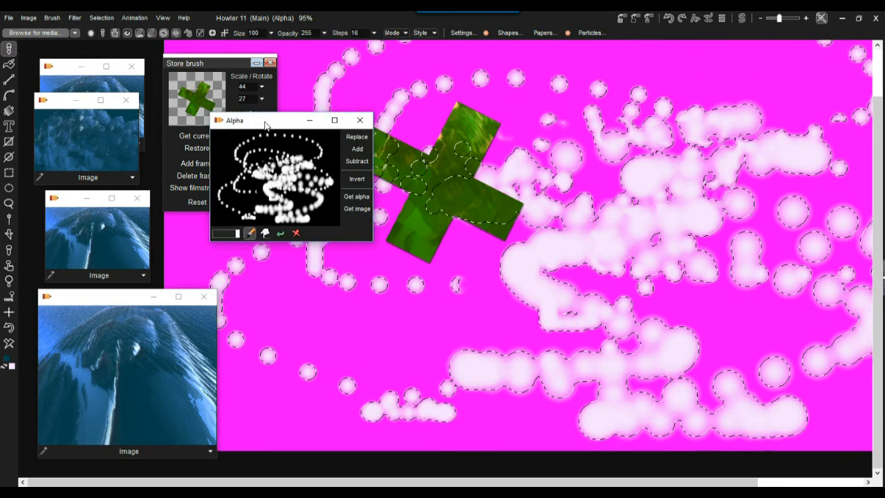
pyautogui.moveTo(369, 241); pyautogui.dragTo(406, 274)
pyautogui.moveTo(320, 124); pyautogui.dragTo(235, 228)
# Remove the painted selection from the cleared image and draw a large circular selection beside the Alpha window
pyautogui.click(10, 344)
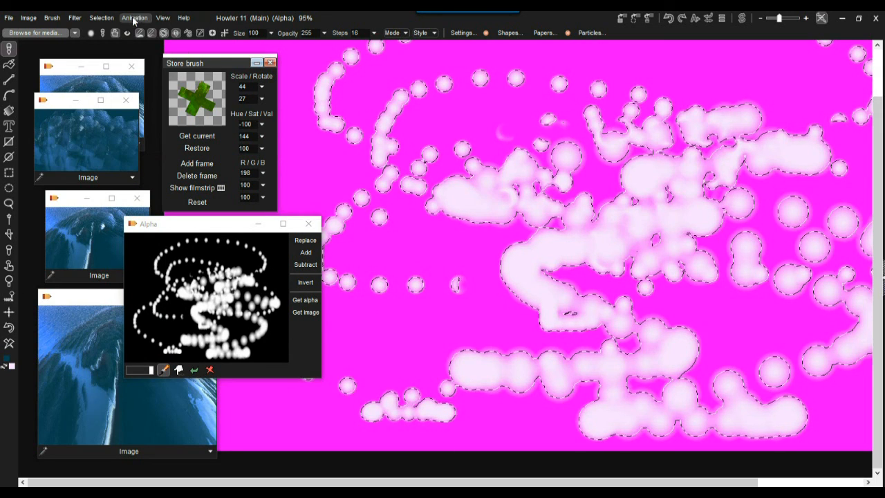
pyautogui.click(101, 17)
pyautogui.click(132, 25)
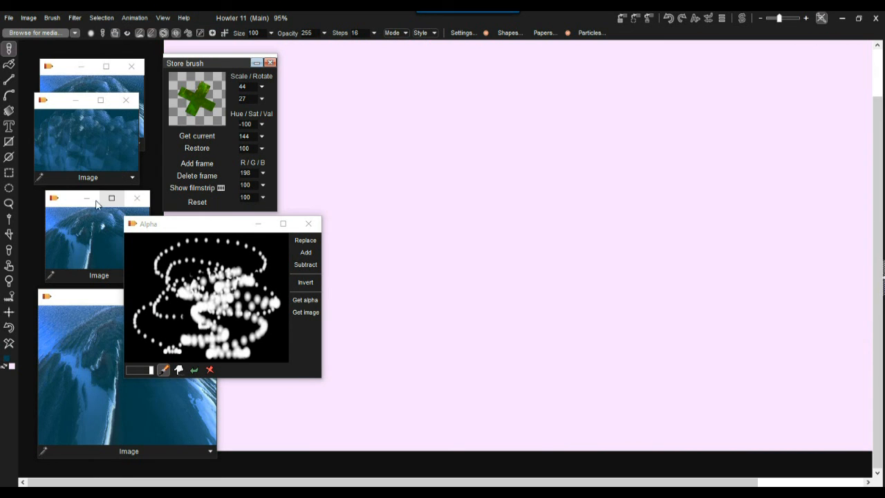
pyautogui.click(9, 189)
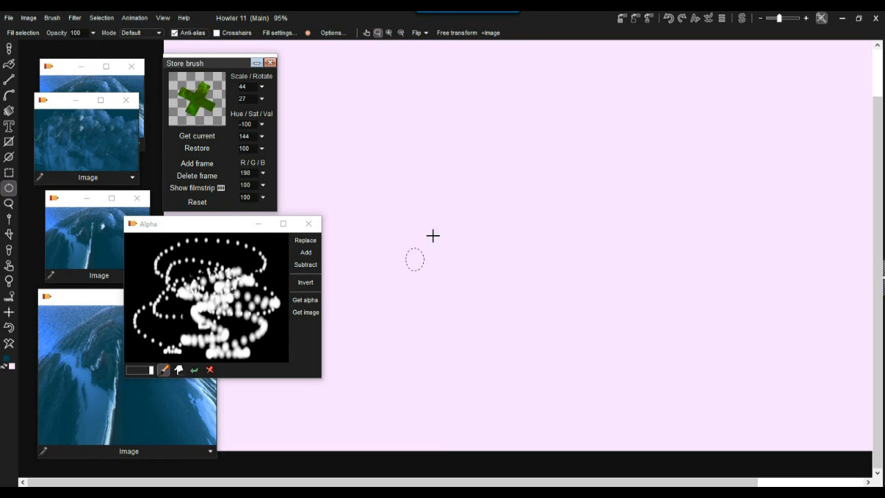
pyautogui.moveTo(520, 148); pyautogui.dragTo(520, 149)
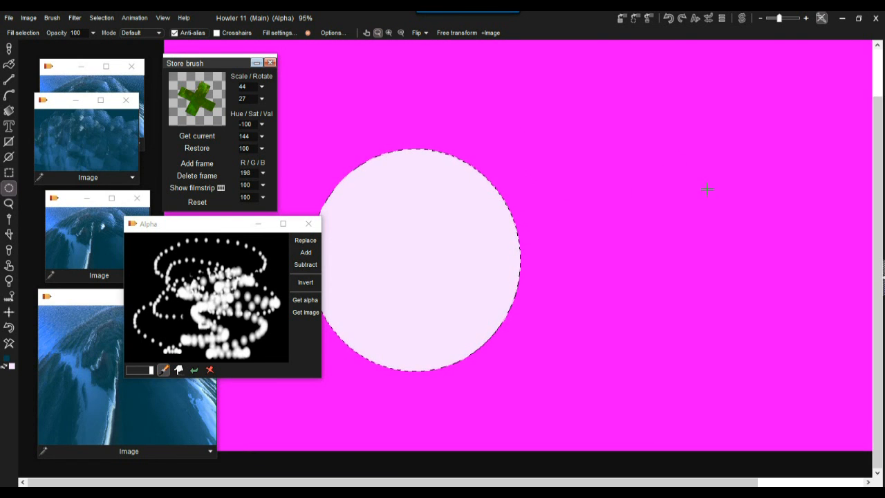
# Add overlapping circular selections around the large circle, forming a closed ring with an unselected gap in the middle
pyautogui.moveTo(684, 189); pyautogui.dragTo(773, 107)
pyautogui.moveTo(598, 335); pyautogui.dragTo(598, 335)
pyautogui.moveTo(644, 305); pyautogui.dragTo(644, 305)
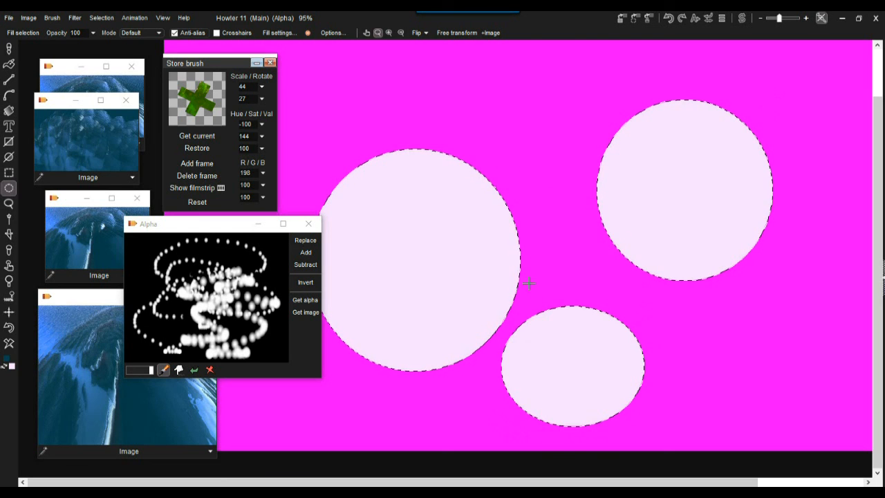
pyautogui.click(504, 346)
pyautogui.moveTo(561, 209); pyautogui.dragTo(630, 171)
pyautogui.moveTo(628, 338); pyautogui.dragTo(689, 250)
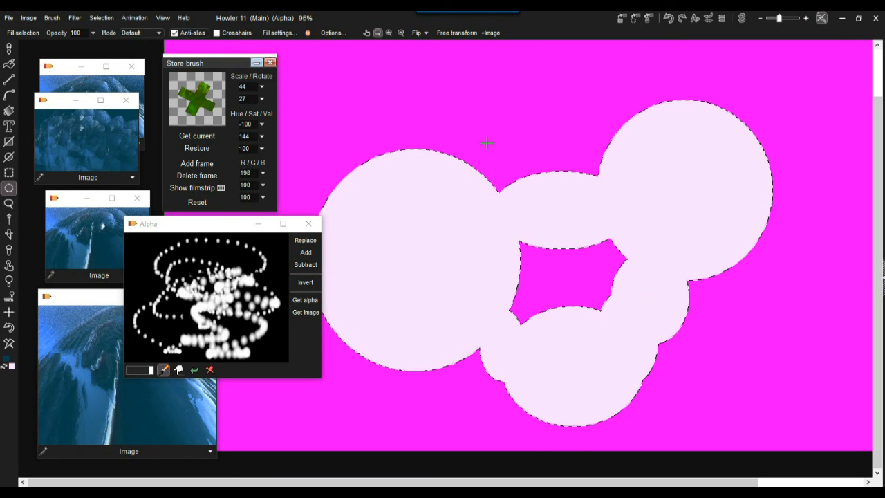
pyautogui.moveTo(538, 297); pyautogui.dragTo(544, 271)
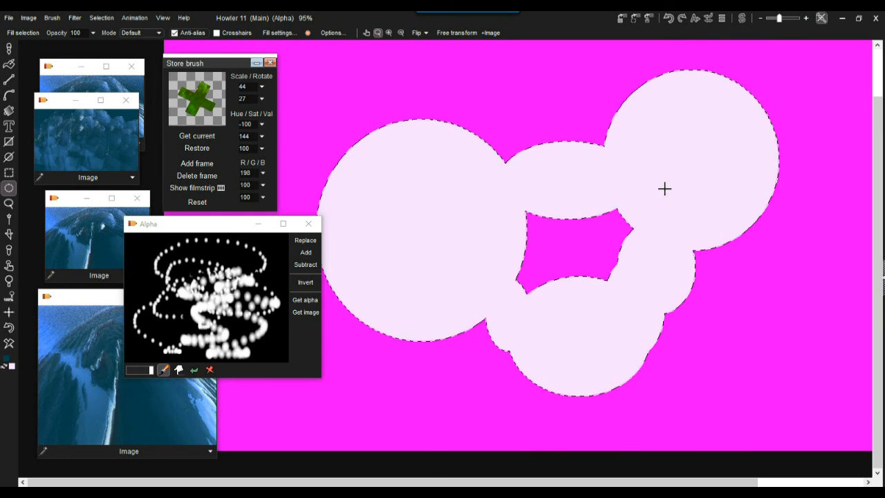
# Update the stored alpha with the image's current selection, then close the Alpha window
pyautogui.moveTo(190, 229); pyautogui.dragTo(181, 211)
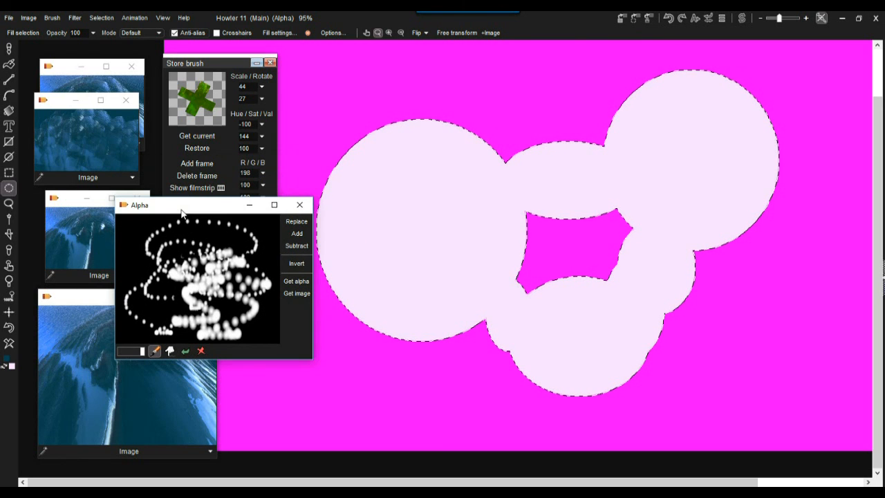
pyautogui.click(296, 282)
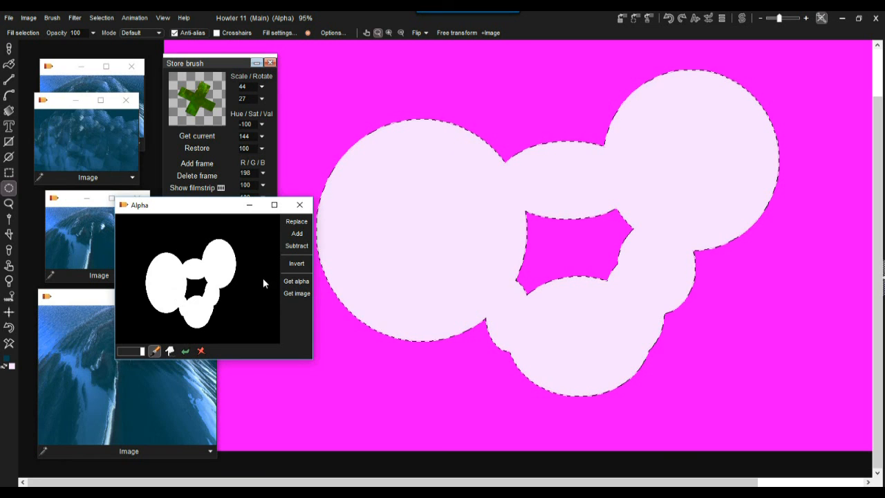
pyautogui.click(299, 204)
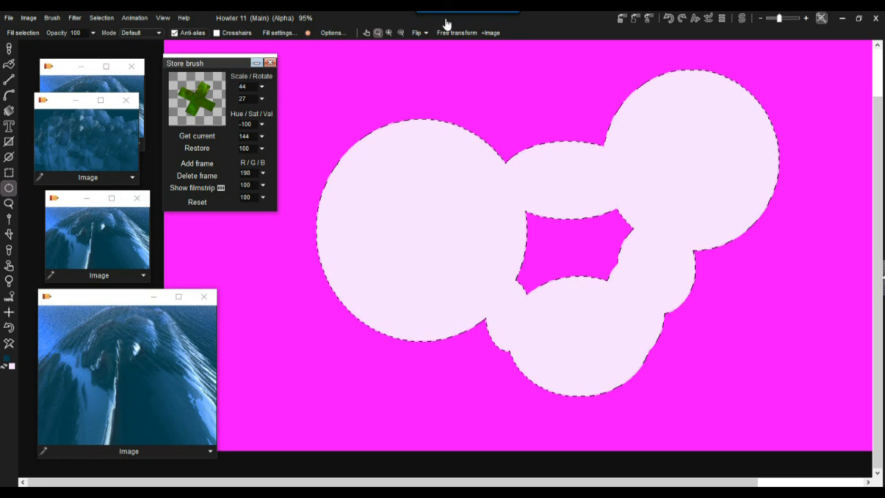
# Store the combined selection as an alpha copy, close that copy, and store the selection once more
pyautogui.click(637, 21)
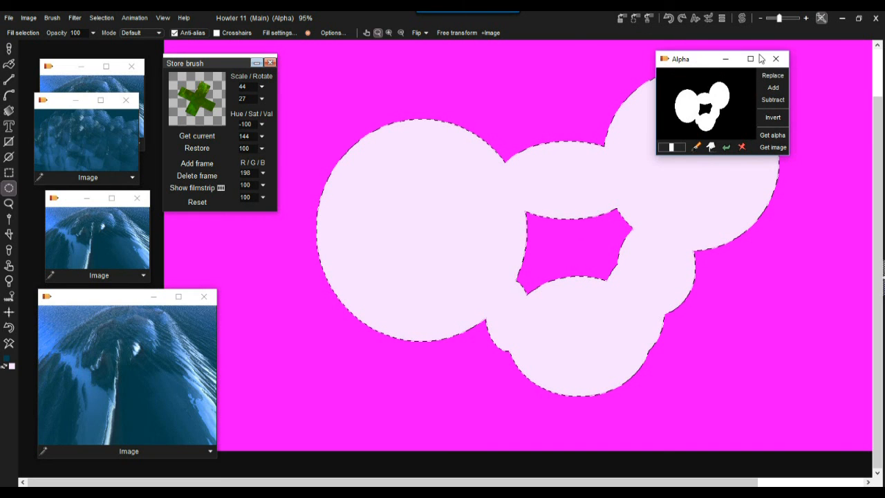
pyautogui.click(777, 60)
pyautogui.click(108, 19)
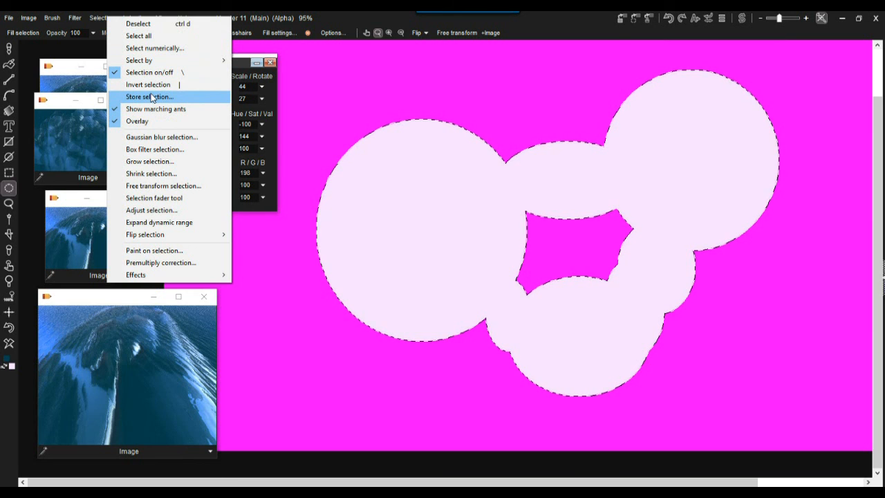
pyautogui.click(151, 97)
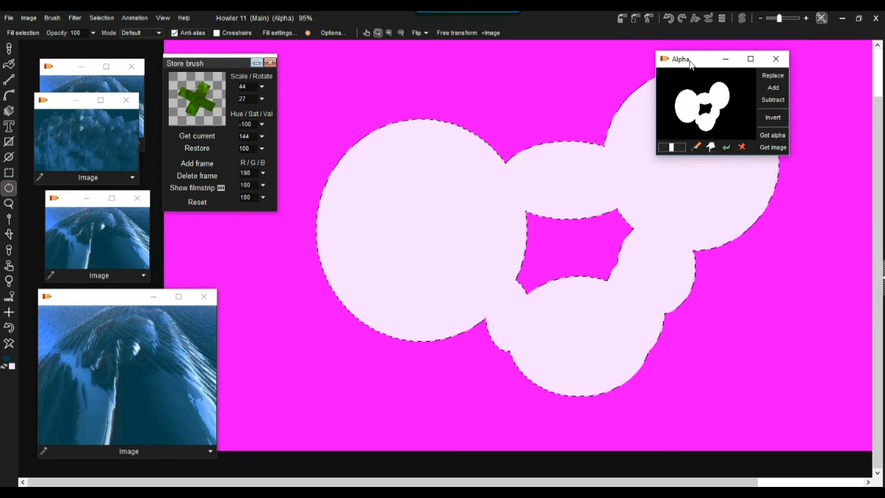
pyautogui.click(29, 19)
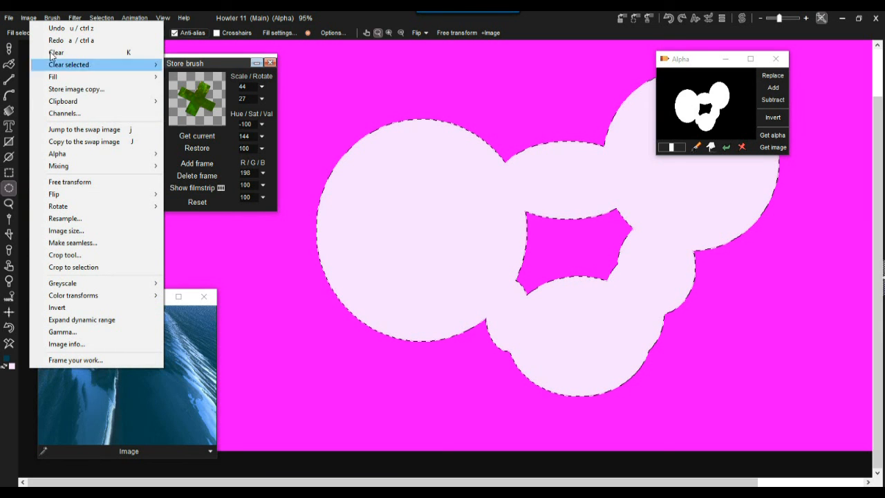
pyautogui.click(52, 19)
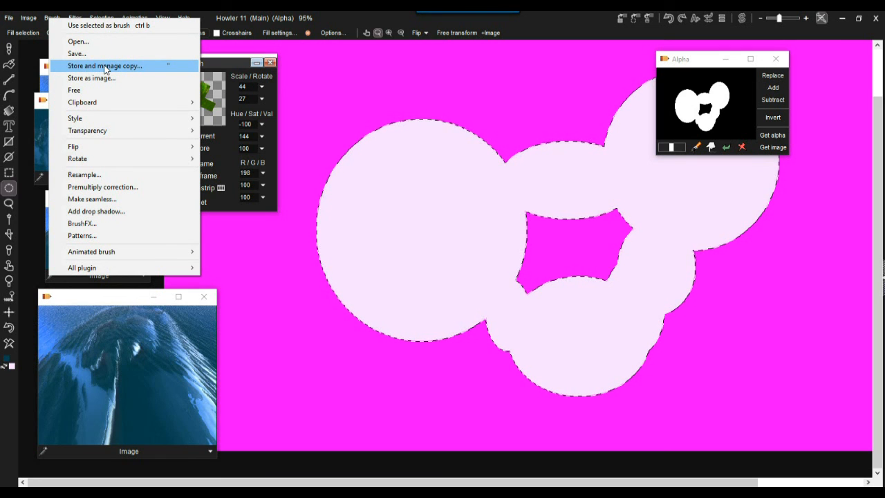
pyautogui.click(227, 59)
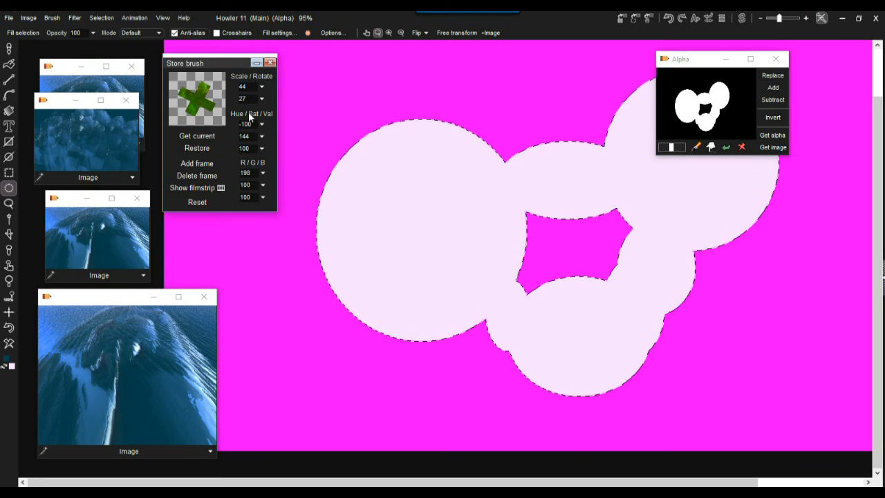
# Collapse the stored brush window beside the image copies, activate the green brush, and paint it across the selected area
pyautogui.click(256, 63)
pyautogui.moveTo(40, 87); pyautogui.dragTo(160, 60)
pyautogui.click(175, 85)
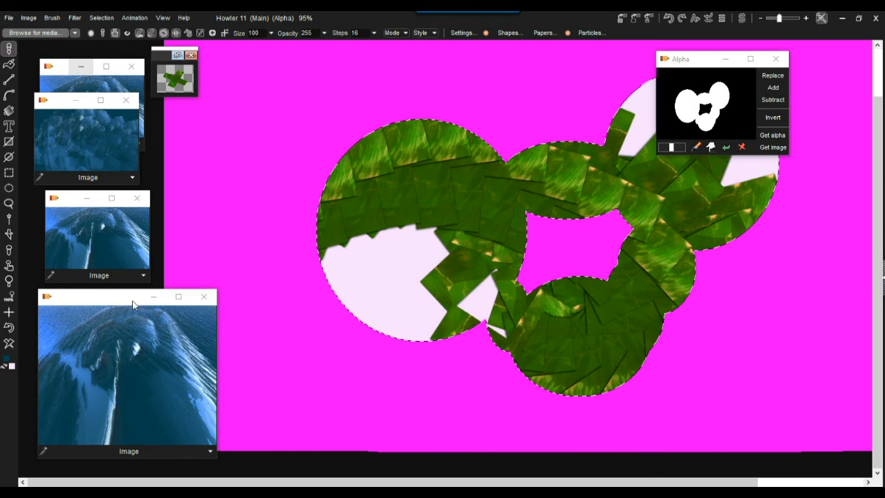
# Set the stored brush's hue to 99 and paint pink strokes over the green ones inside the selection
pyautogui.click(177, 55)
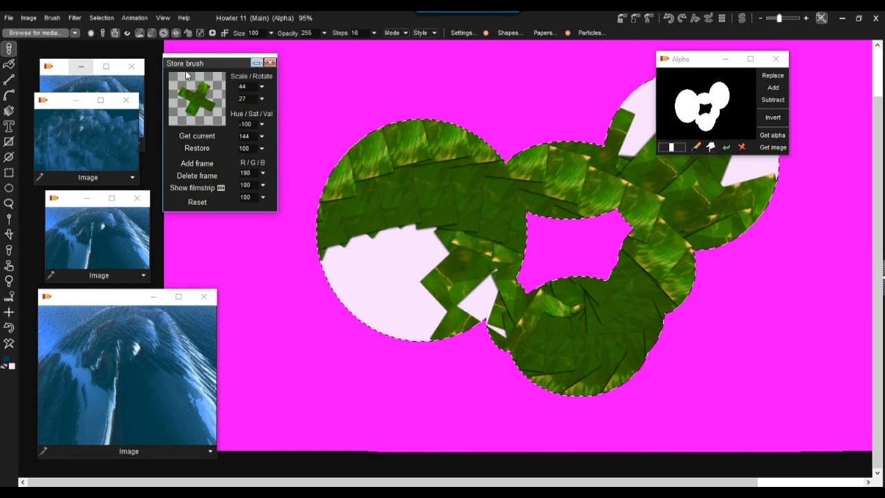
pyautogui.moveTo(261, 125); pyautogui.dragTo(252, 138)
pyautogui.moveTo(394, 169)
pyautogui.mouseDown()
pyautogui.moveTo(488, 310)
pyautogui.moveTo(601, 231)
pyautogui.mouseUp()
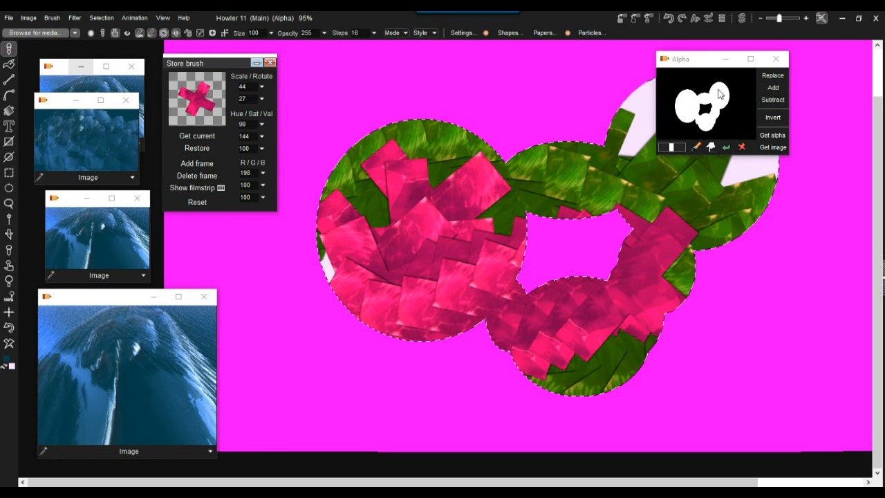
# Collapse the stored brush window and place the Alpha window just below it
pyautogui.click(256, 62)
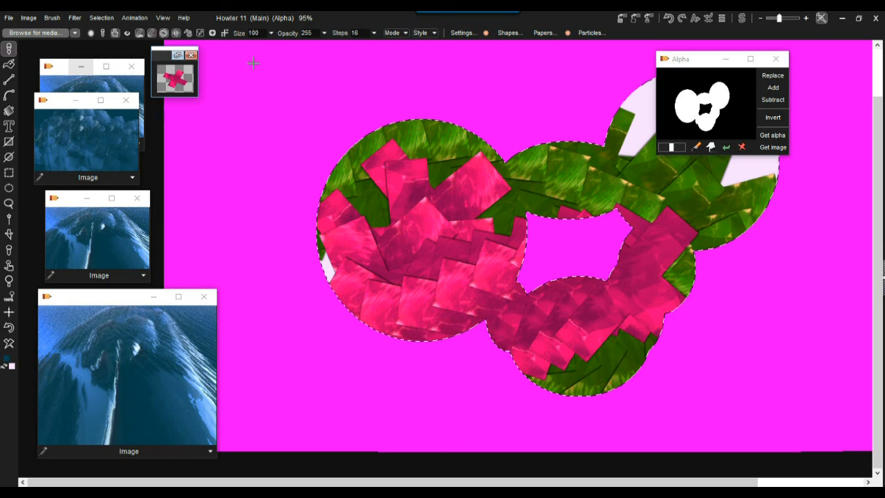
pyautogui.moveTo(695, 70); pyautogui.dragTo(249, 68)
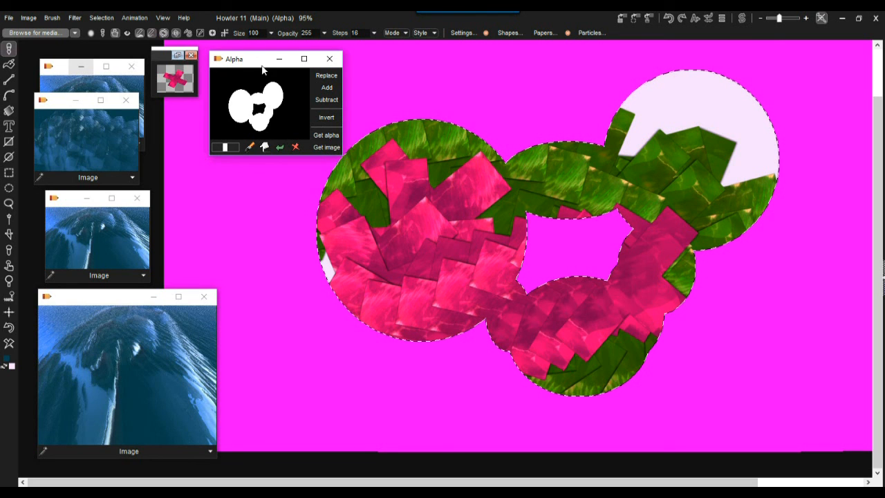
pyautogui.moveTo(247, 65); pyautogui.dragTo(196, 164)
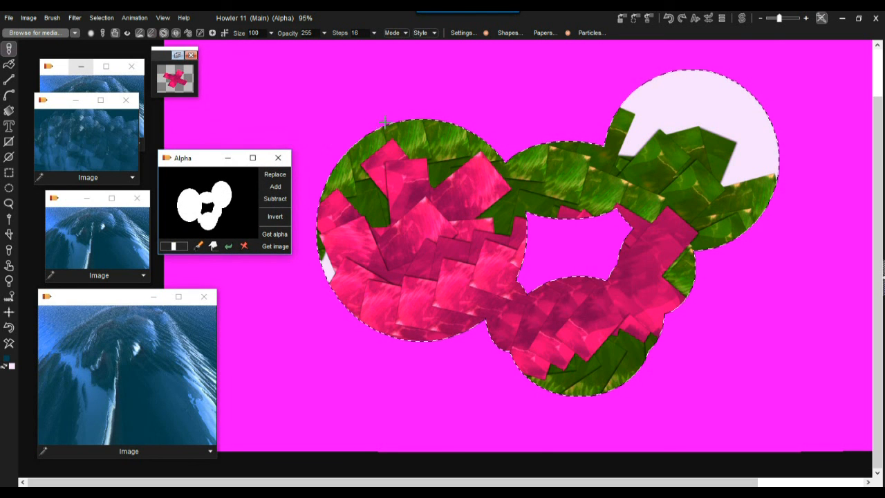
# Soften the image's selection edges with a Gaussian blur at level 35
pyautogui.scroll(5, 402, 119)
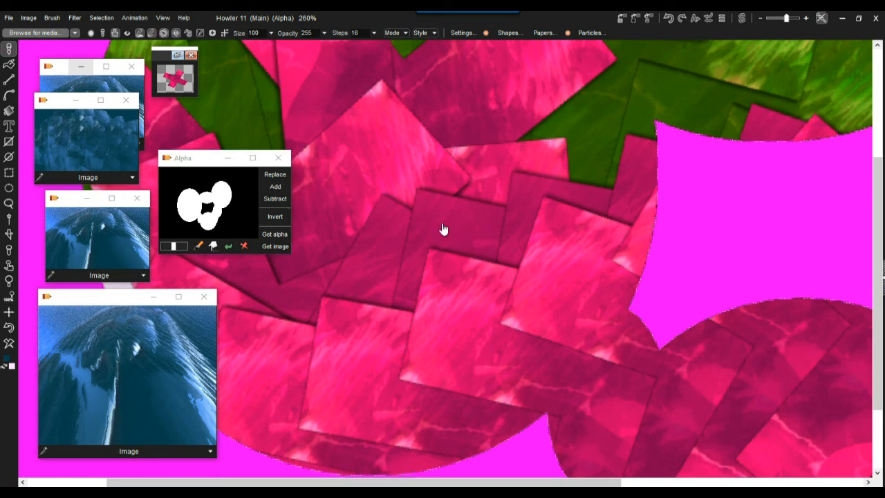
pyautogui.moveTo(442, 231); pyautogui.dragTo(731, 198)
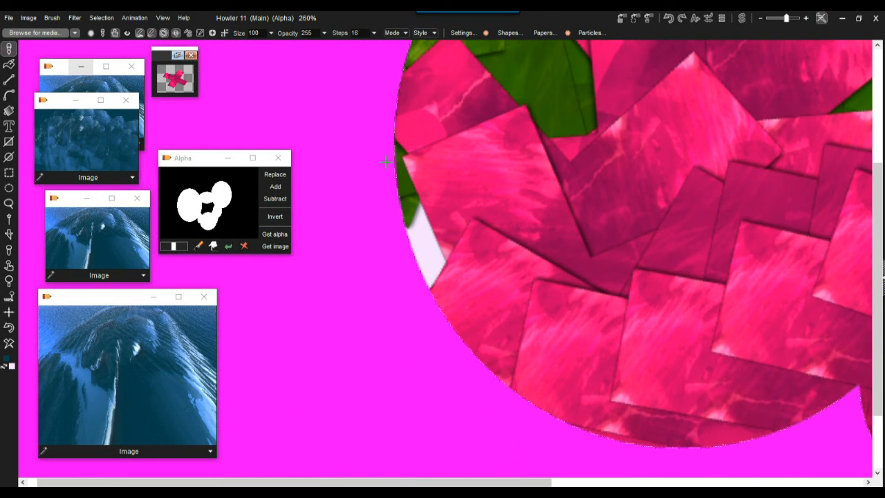
pyautogui.scroll(-3, 426, 207)
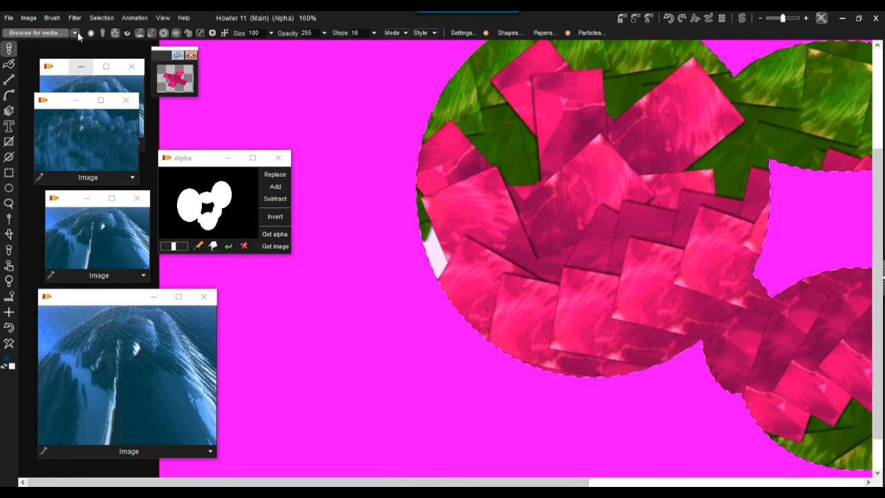
pyautogui.click(98, 18)
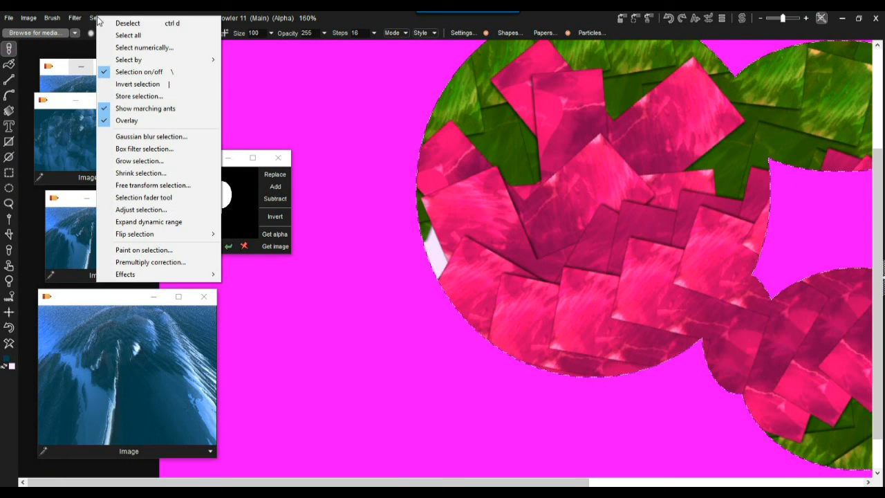
pyautogui.click(151, 137)
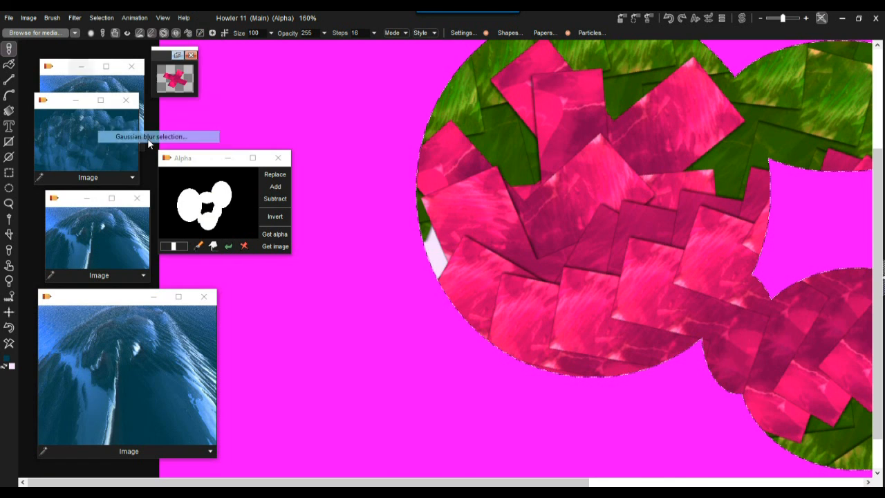
pyautogui.moveTo(395, 229); pyautogui.dragTo(400, 233)
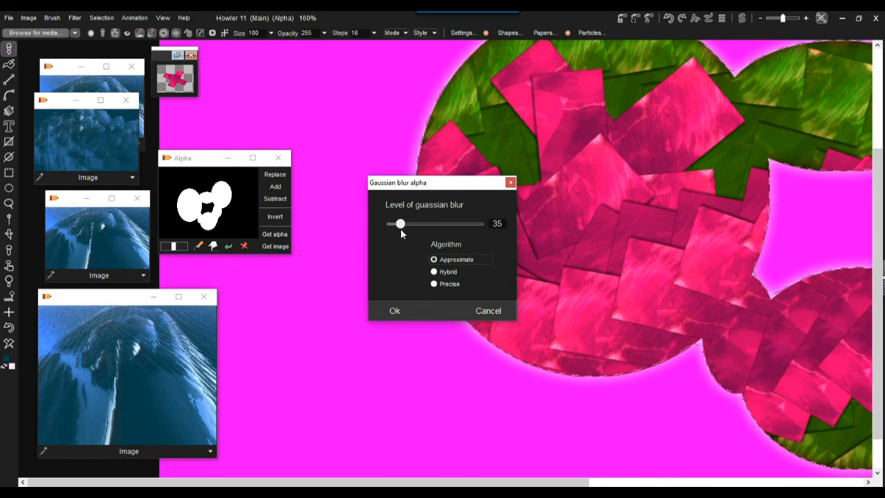
pyautogui.click(395, 311)
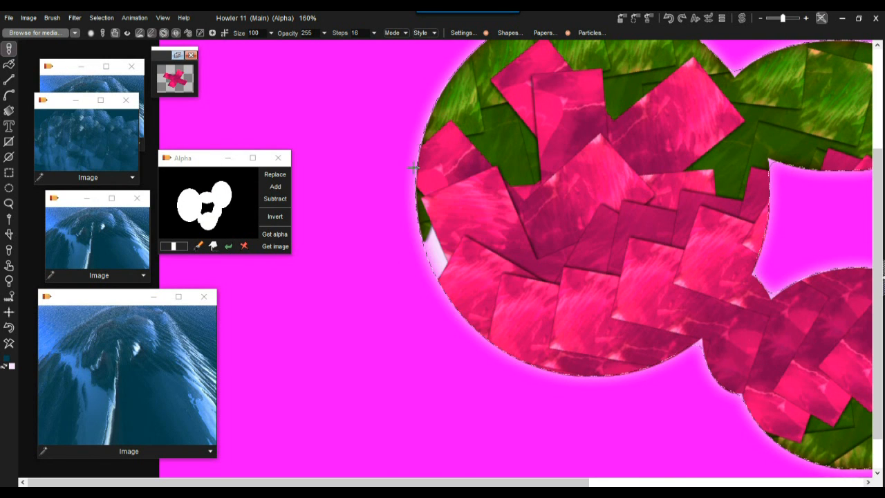
# Clear the image inside the blurred selection and turn off the selection overlay
pyautogui.click(9, 344)
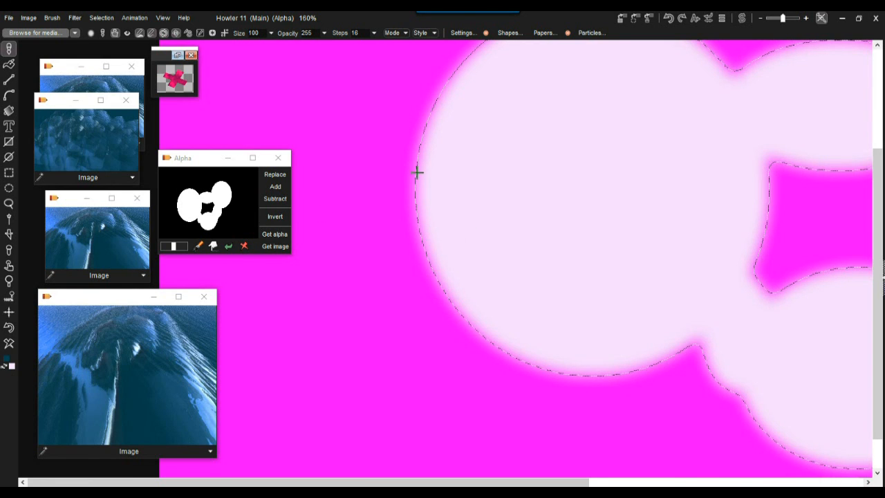
pyautogui.scroll(3, 409, 203)
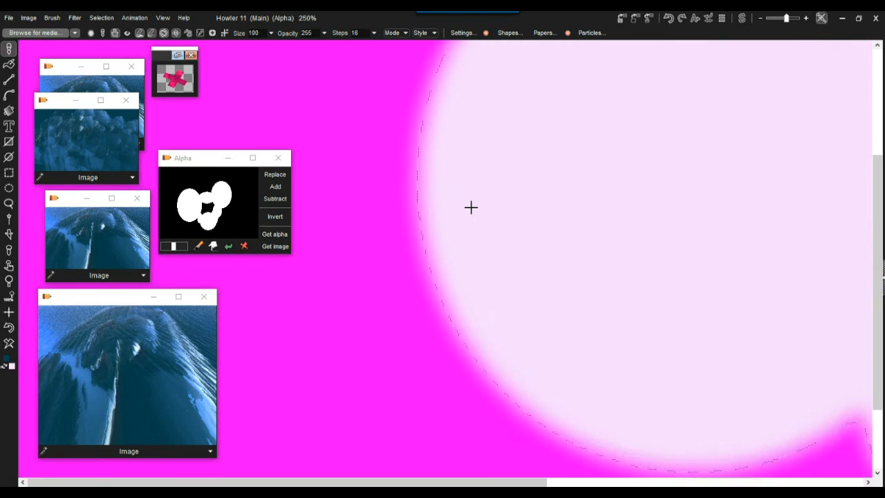
pyautogui.scroll(-1, 425, 151)
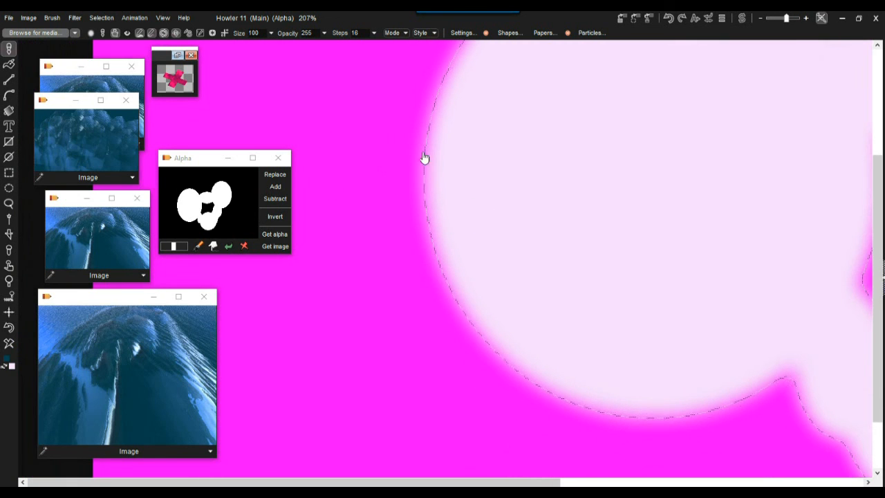
pyautogui.click(101, 17)
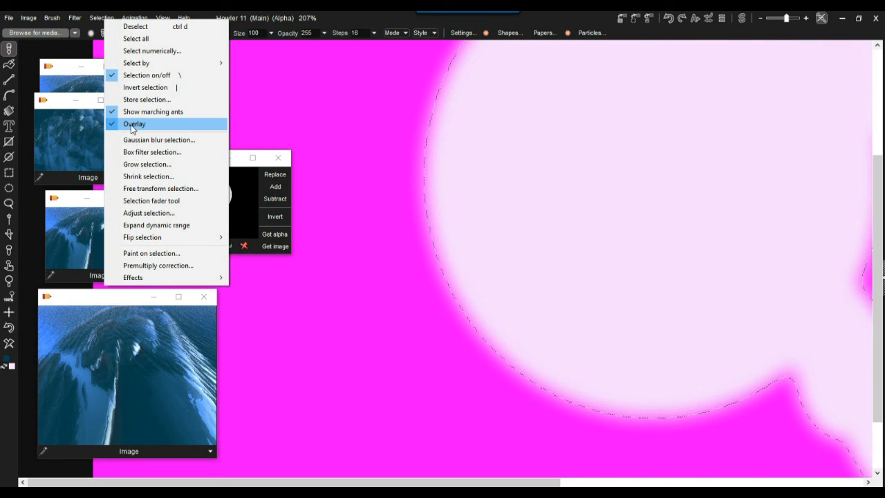
pyautogui.click(147, 125)
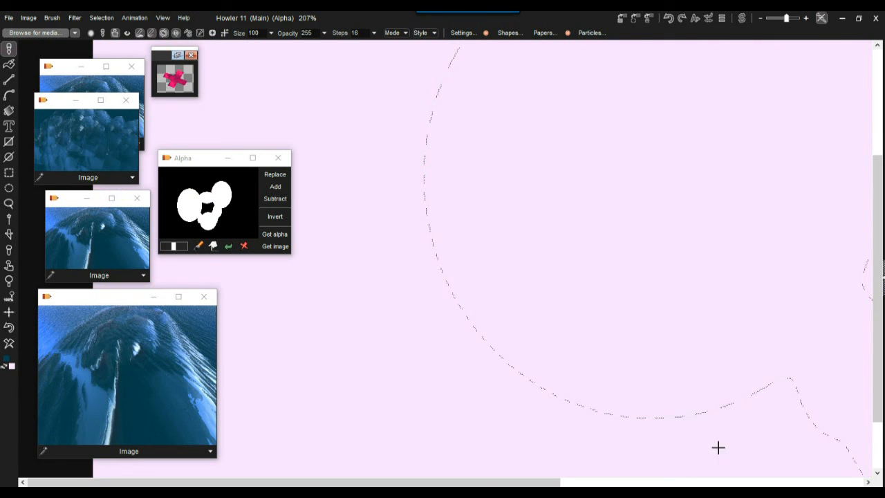
# Hide the marching ants and paint pink brush strokes within the soft-edged selection
pyautogui.click(101, 17)
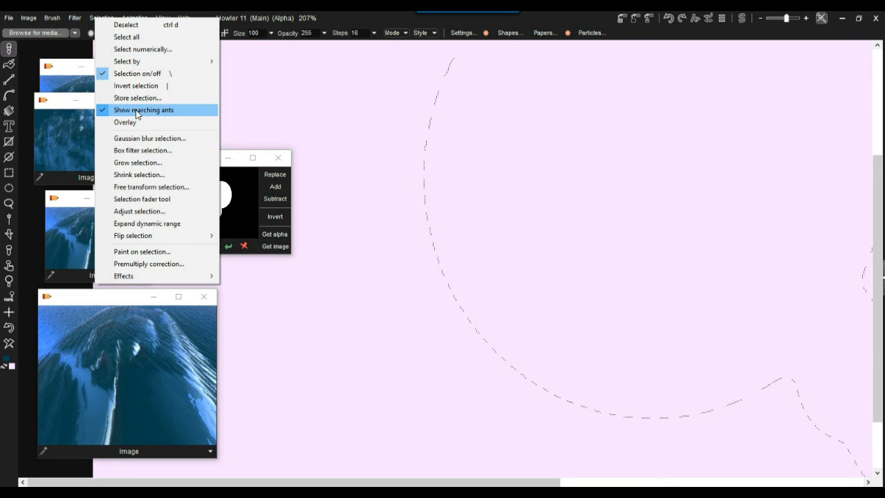
pyautogui.click(136, 112)
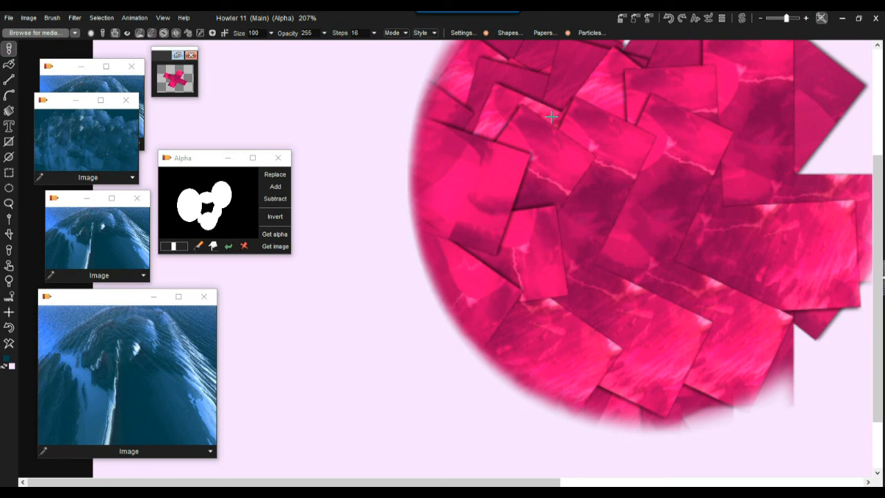
# Show the marching ants around the blurred selection again
pyautogui.click(101, 17)
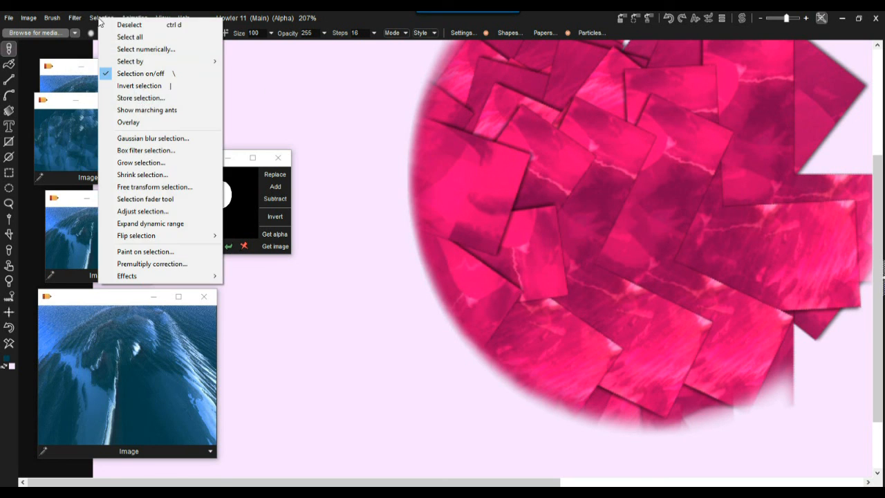
pyautogui.click(148, 110)
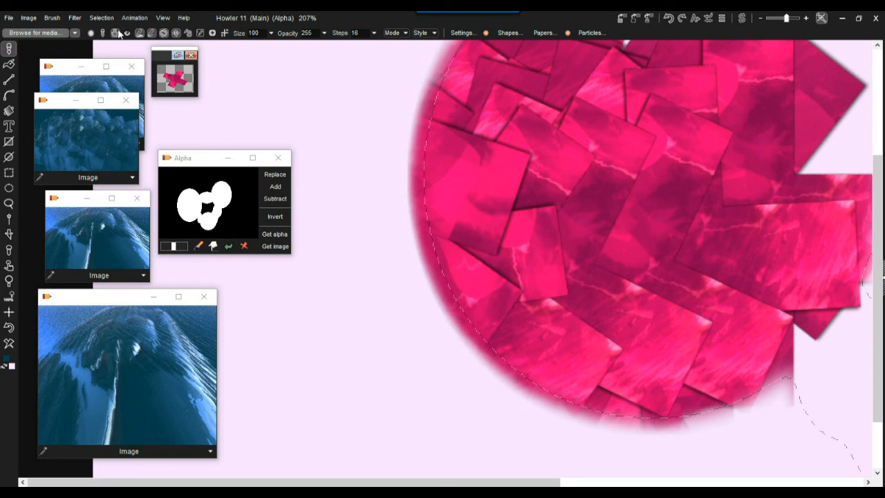
pyautogui.click(97, 19)
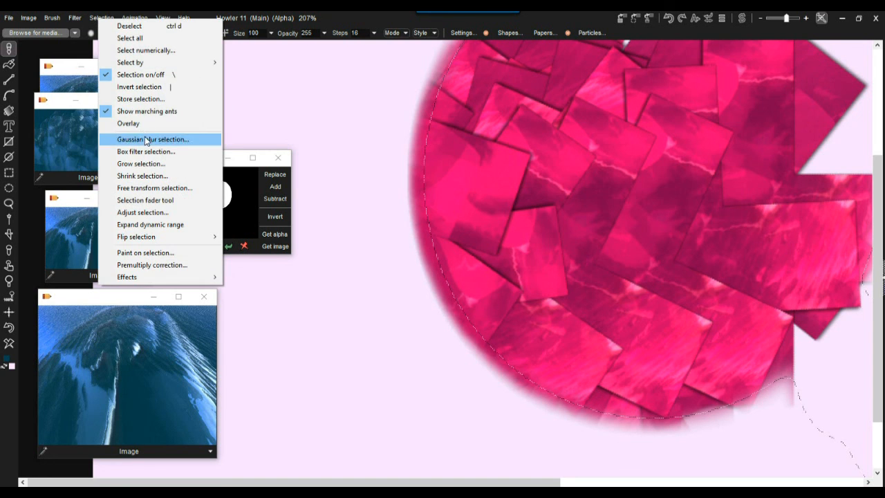
# Turn on the selection overlay and view the whole blurred selection with its painted strokes
pyautogui.click(134, 124)
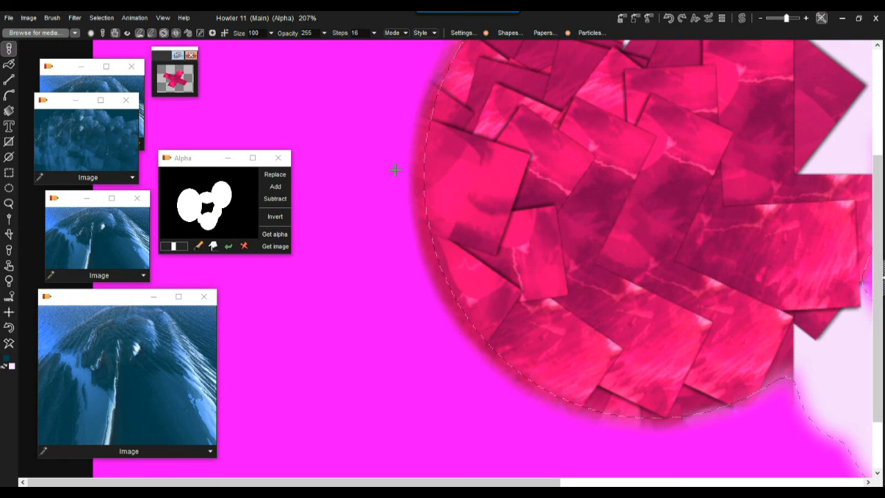
pyautogui.moveTo(478, 147); pyautogui.dragTo(365, 188)
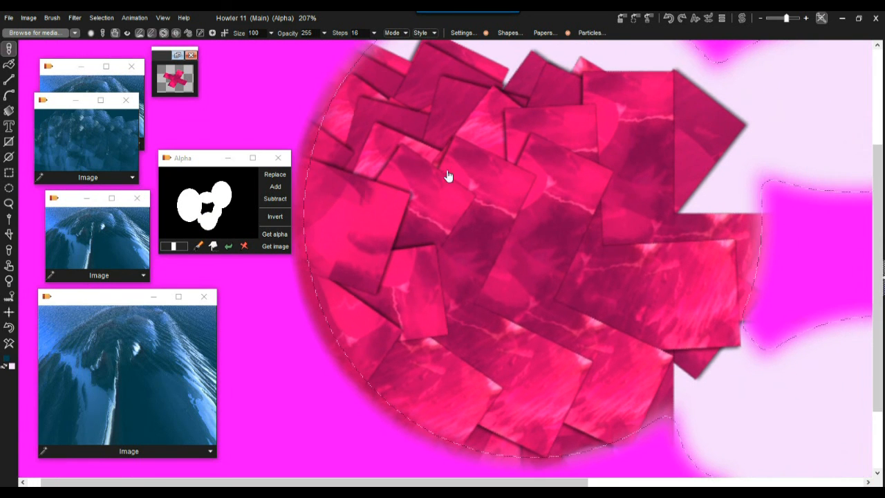
pyautogui.scroll(-4, 634, 198)
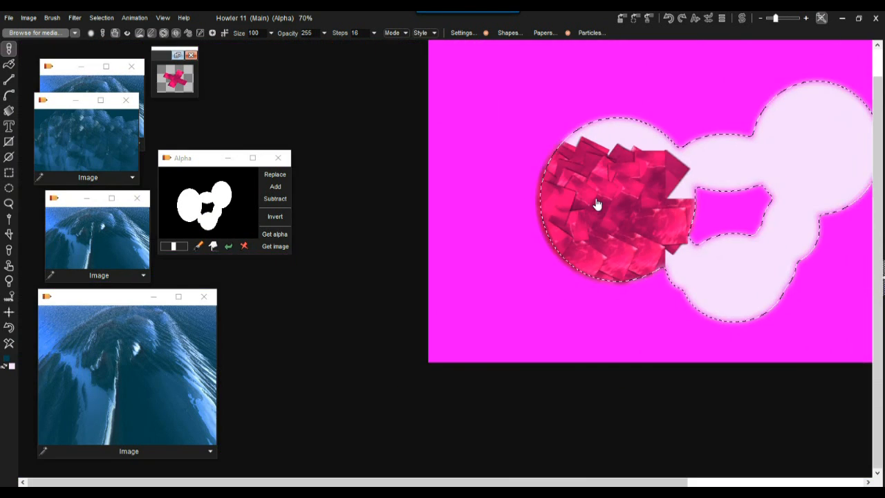
pyautogui.scroll(2, 599, 203)
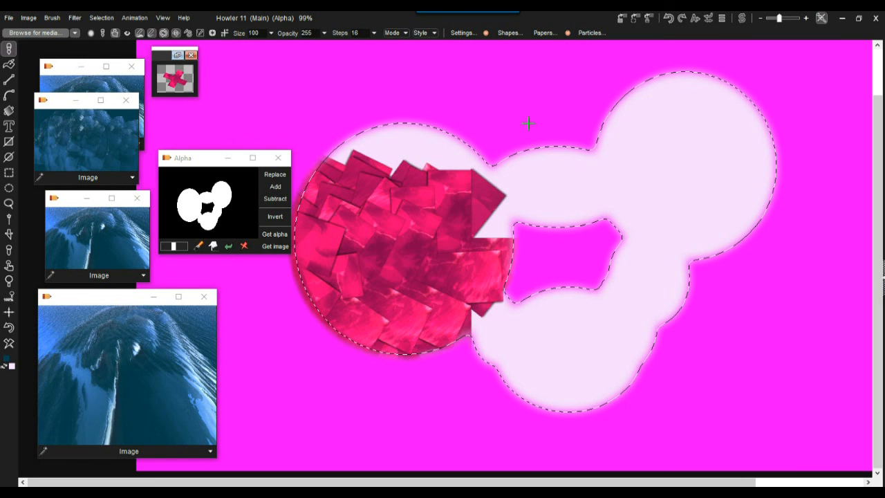
# Store the blurred selection as a second alpha copy and enlarge both the hard-edged and the soft-edged copy
pyautogui.moveTo(290, 253); pyautogui.dragTo(465, 375)
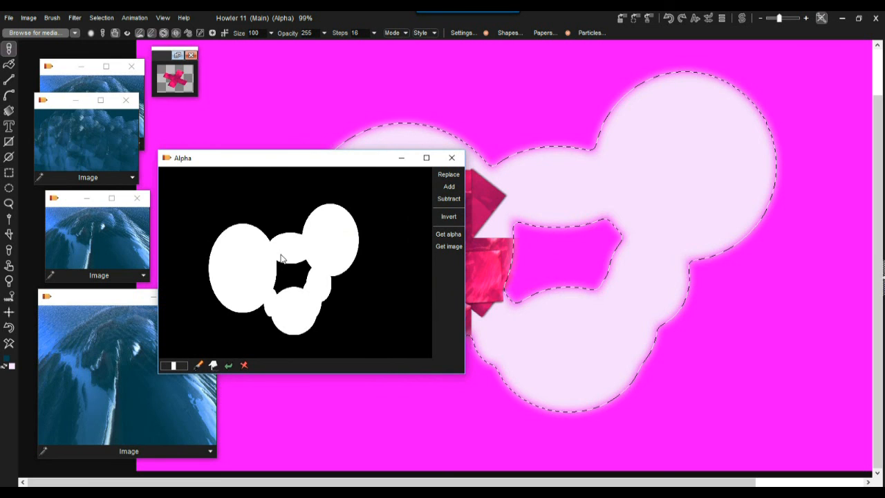
pyautogui.click(103, 19)
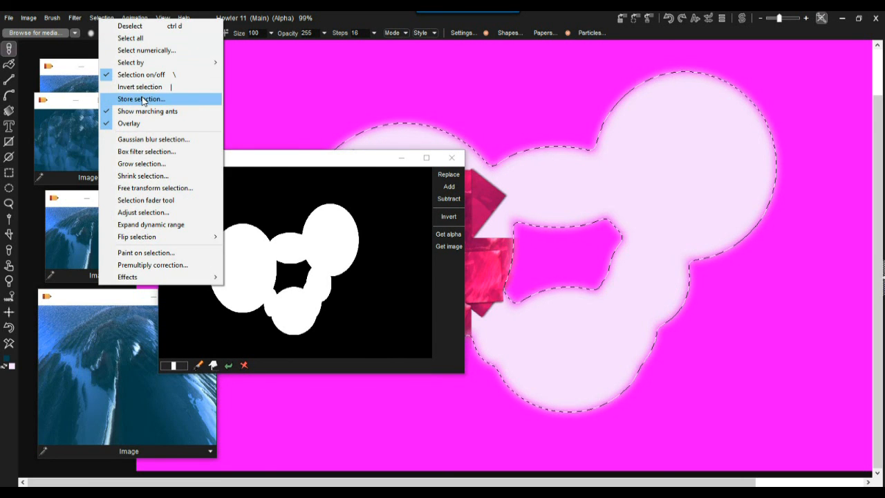
pyautogui.click(143, 99)
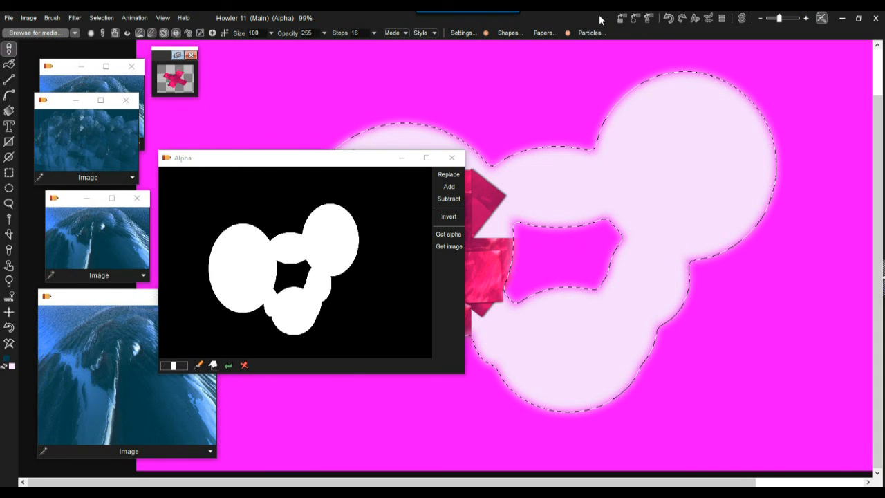
pyautogui.click(636, 19)
pyautogui.moveTo(698, 62); pyautogui.dragTo(510, 142)
pyautogui.moveTo(613, 235); pyautogui.dragTo(827, 375)
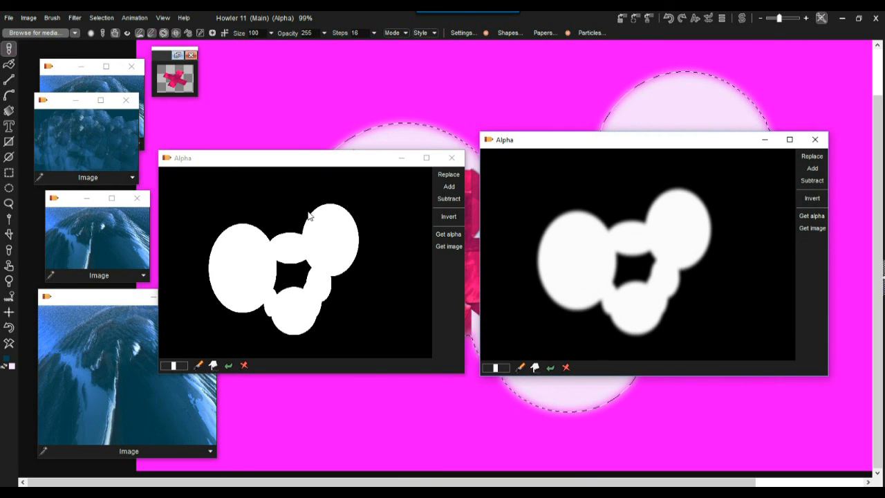
# Arrange the two stored alpha copies side by side and subtract the hard-edged copy from the current selection
pyautogui.moveTo(322, 162); pyautogui.dragTo(221, 141)
pyautogui.moveTo(545, 144); pyautogui.dragTo(544, 241)
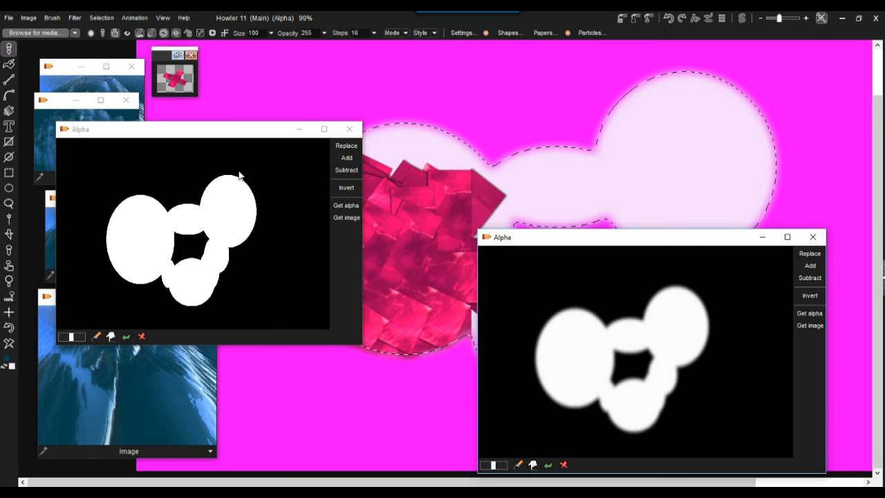
pyautogui.moveTo(663, 242); pyautogui.dragTo(591, 220)
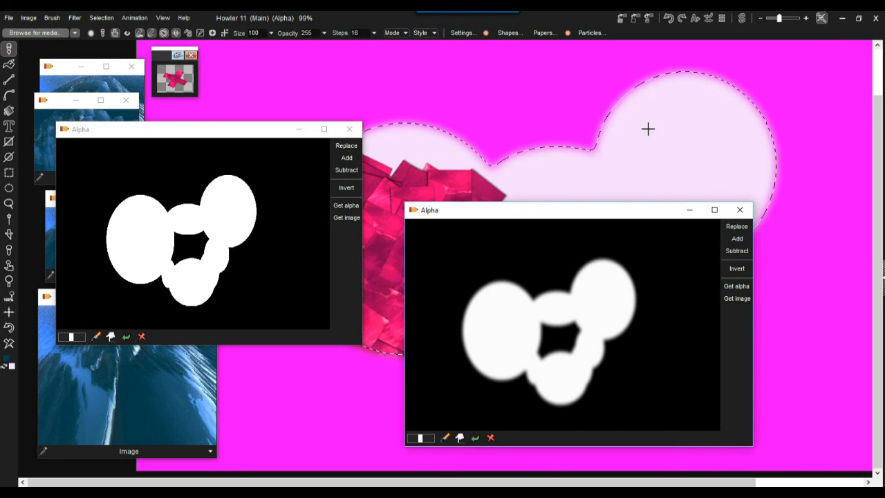
pyautogui.moveTo(235, 134); pyautogui.dragTo(226, 141)
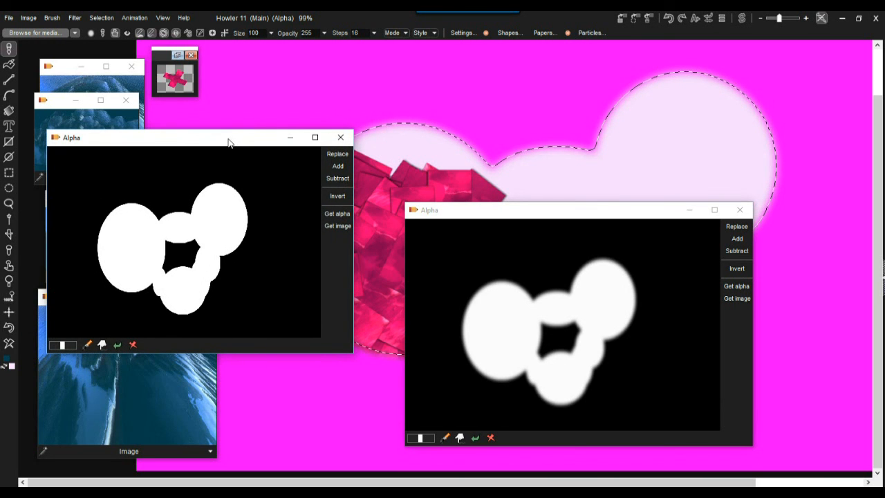
pyautogui.click(336, 179)
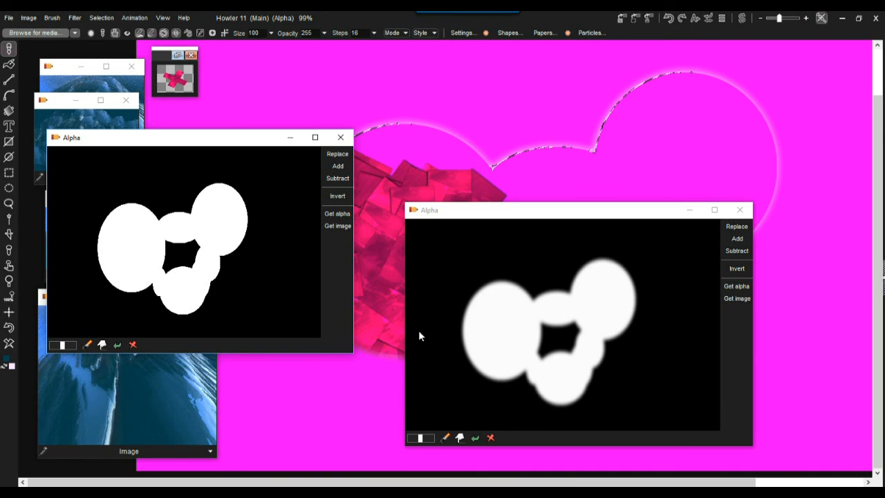
# Uncover more of the canvas and replace the current selection with the stored soft-edged copy
pyautogui.moveTo(495, 214); pyautogui.dragTo(527, 228)
pyautogui.moveTo(192, 138); pyautogui.dragTo(247, 221)
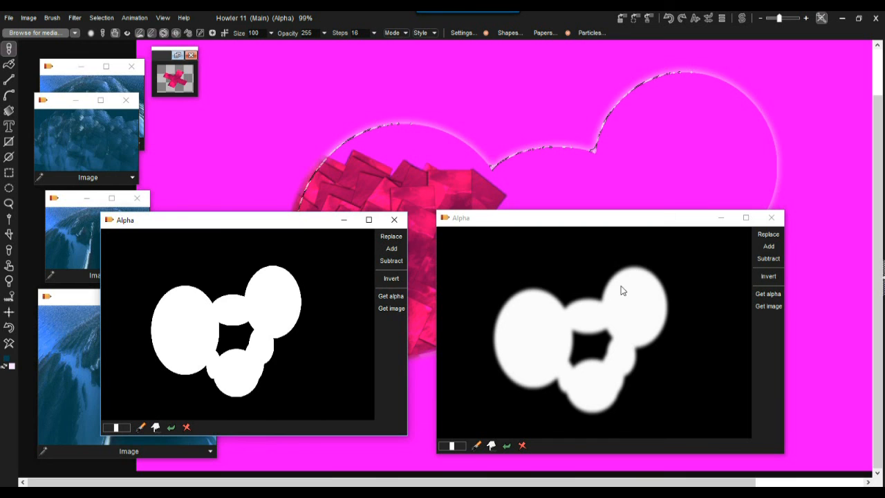
pyautogui.click(769, 234)
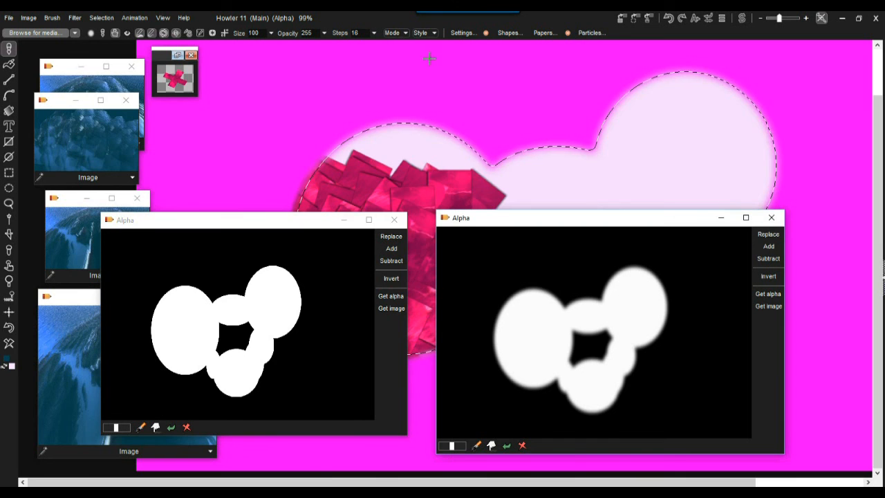
# Apply a box filter at level 43 to the selection, previewing its alpha along the way
pyautogui.click(101, 18)
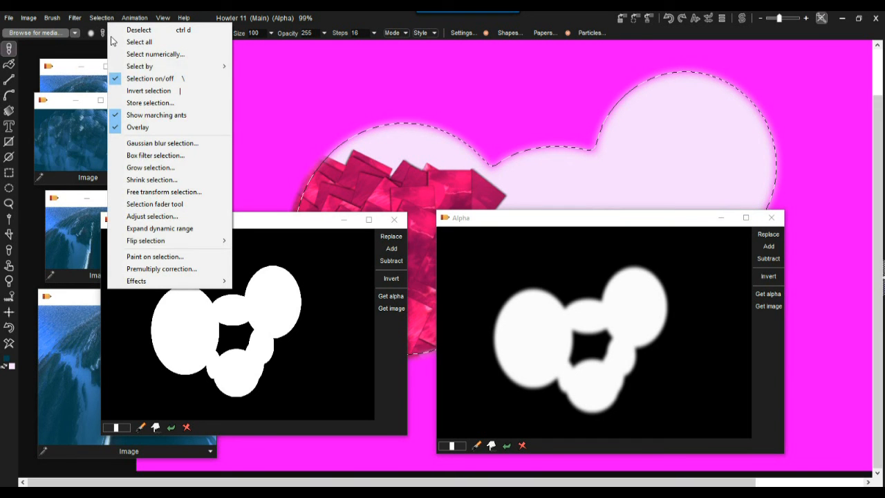
pyautogui.click(152, 156)
pyautogui.moveTo(424, 241)
pyautogui.mouseDown()
pyautogui.moveTo(476, 242)
pyautogui.moveTo(433, 244)
pyautogui.mouseUp()
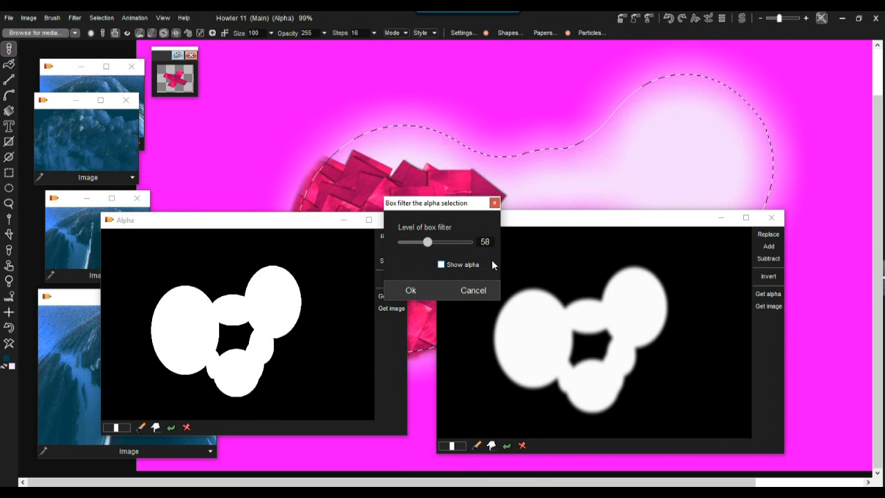
pyautogui.click(457, 264)
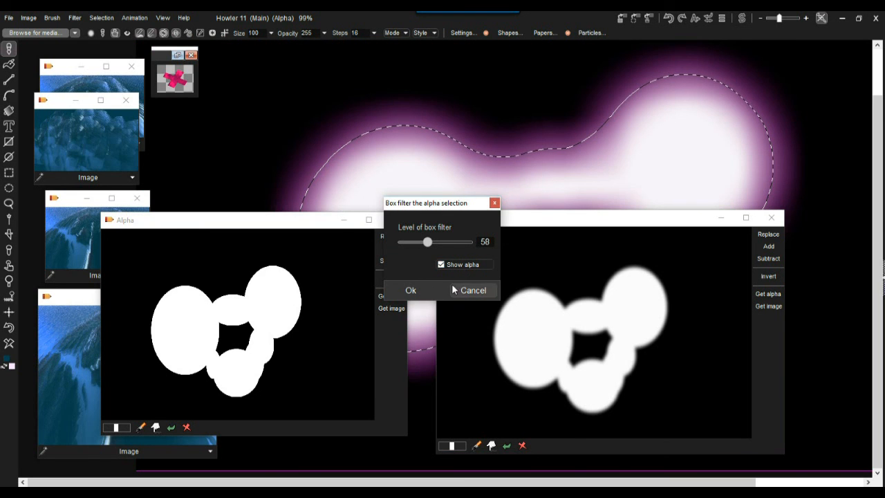
pyautogui.moveTo(427, 242); pyautogui.dragTo(420, 244)
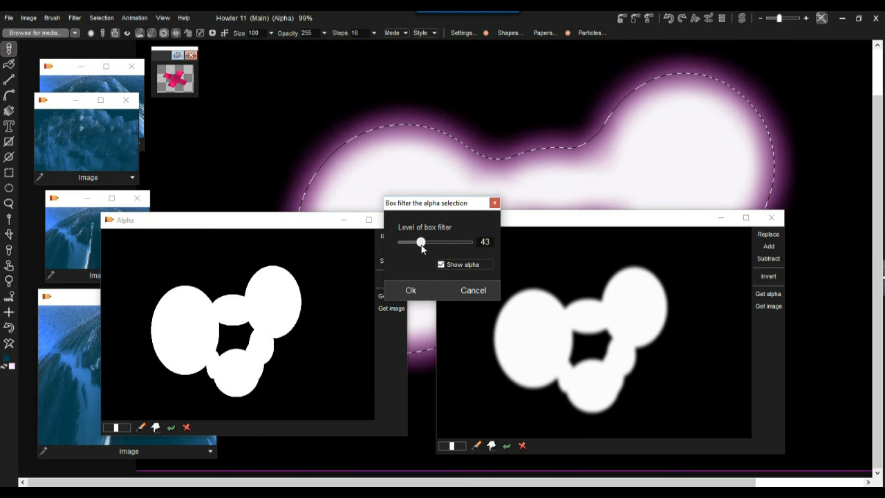
pyautogui.click(449, 265)
pyautogui.click(409, 291)
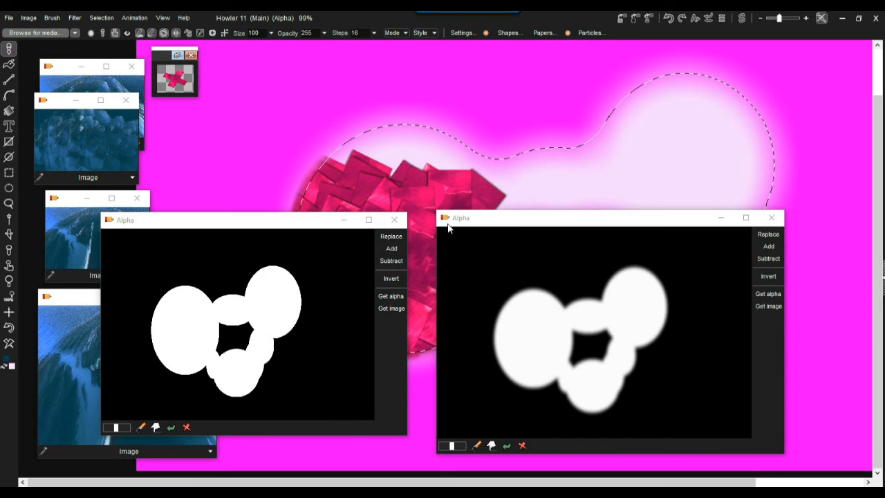
# Update the soft-edged copy from the box-filtered selection and subtract the hard-edged copy from the current selection
pyautogui.click(775, 297)
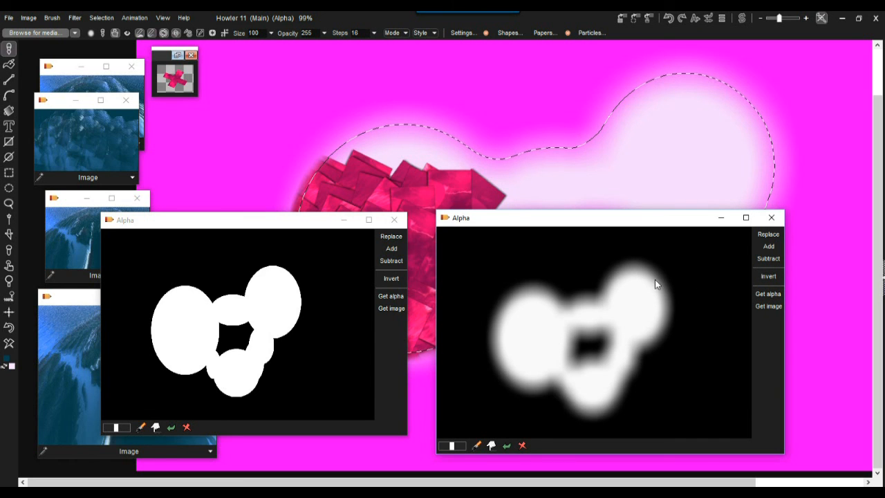
pyautogui.moveTo(230, 222); pyautogui.dragTo(186, 235)
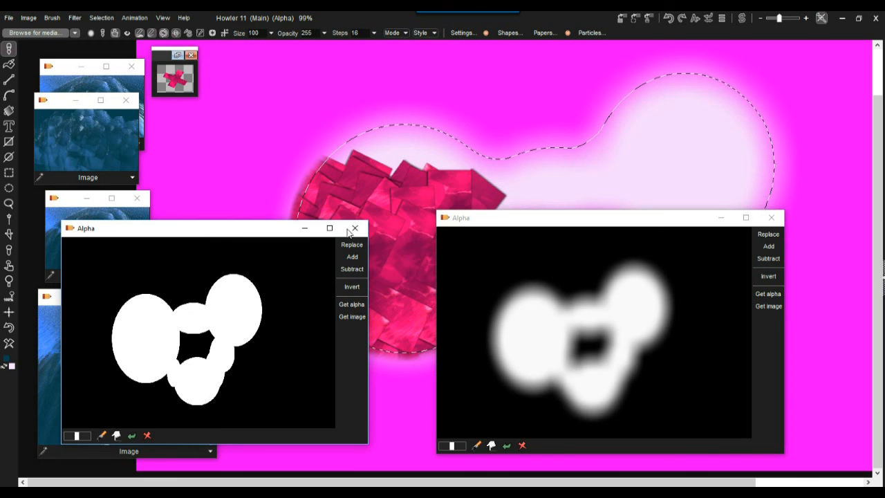
pyautogui.click(768, 234)
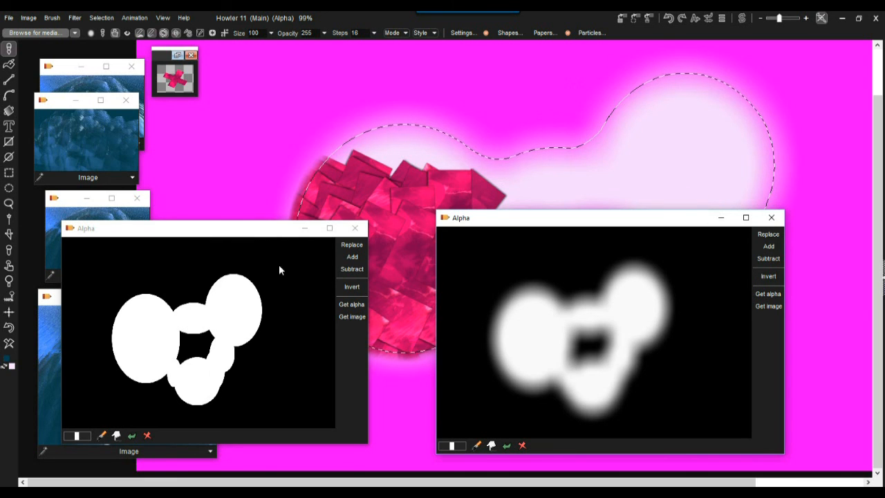
pyautogui.click(354, 270)
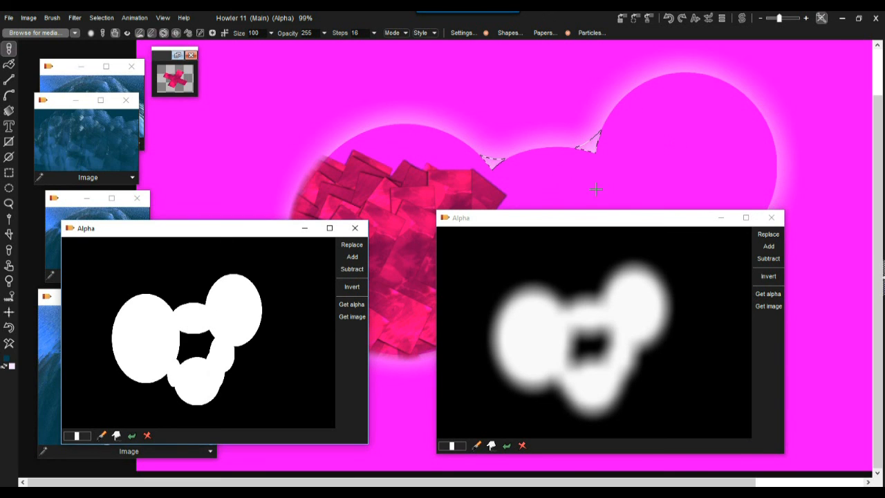
# Store the subtracted glow-shaped selection as a third alpha copy and enlarge it
pyautogui.click(635, 21)
pyautogui.moveTo(697, 62); pyautogui.dragTo(240, 74)
pyautogui.moveTo(334, 168); pyautogui.dragTo(532, 283)
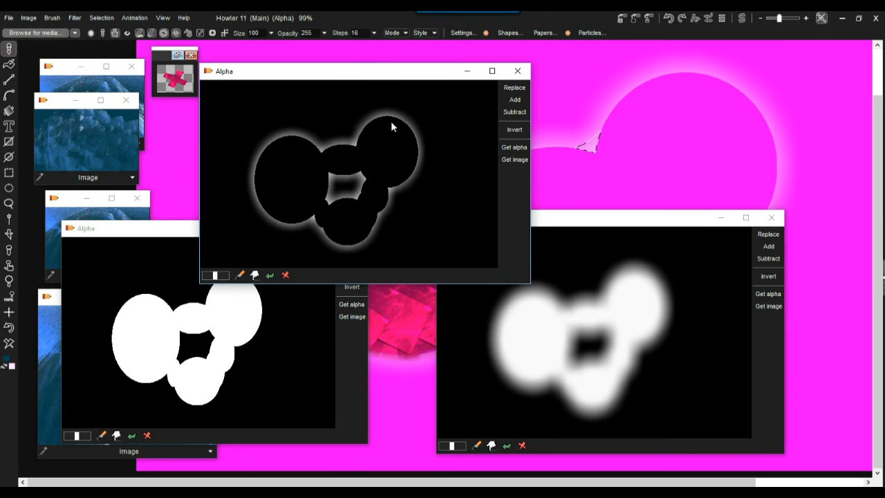
# Clear the painted strokes from the image and move the glow-shaped copy off the canvas
pyautogui.moveTo(406, 74); pyautogui.dragTo(341, 101)
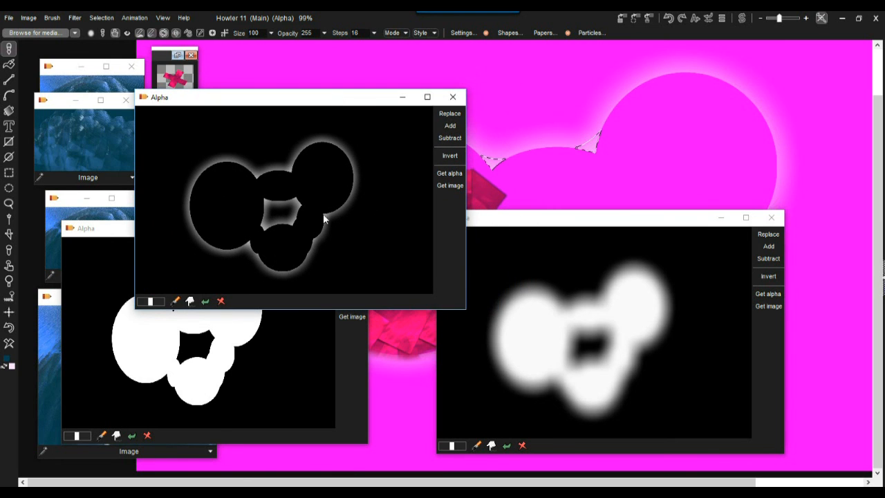
pyautogui.moveTo(252, 102); pyautogui.dragTo(333, 93)
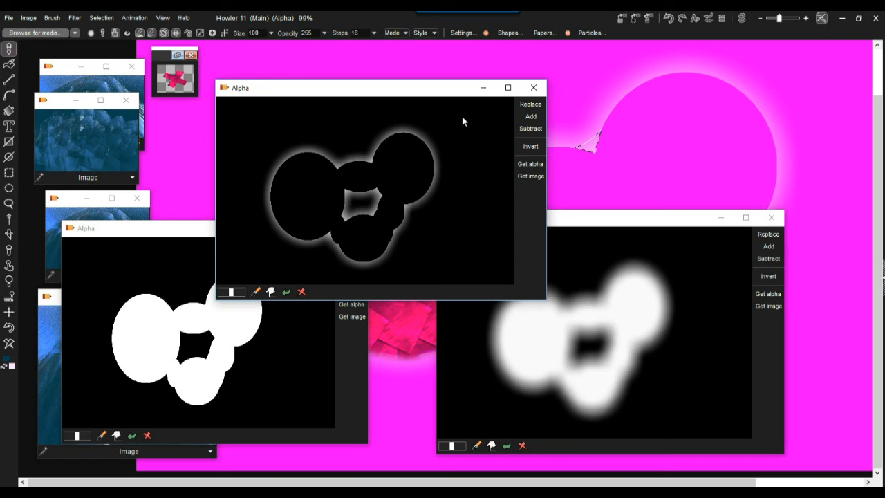
pyautogui.click(9, 346)
pyautogui.moveTo(318, 92); pyautogui.dragTo(106, 182)
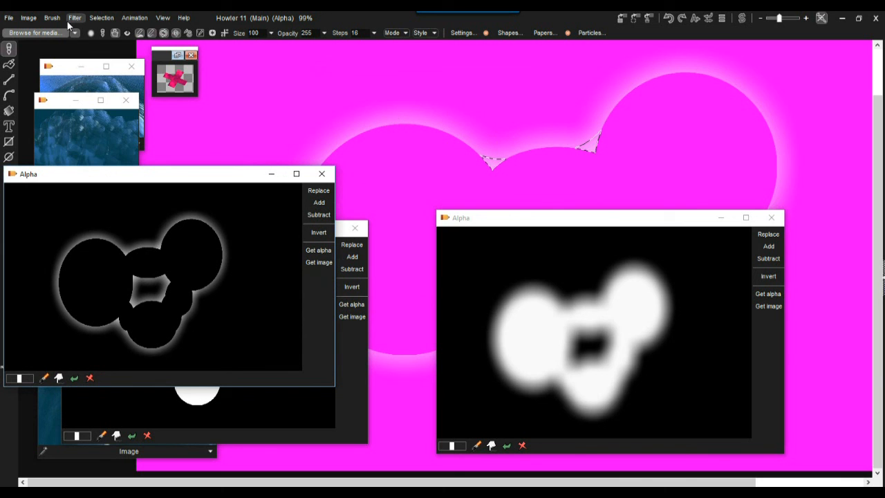
# Adjust the selection's alpha to value 200, brightness 104, contrast 144 and gamma 50
pyautogui.click(102, 17)
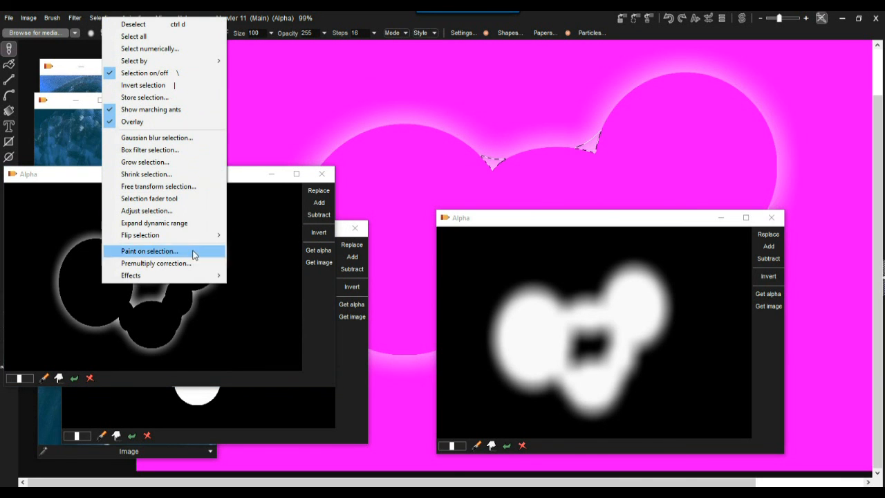
pyautogui.click(159, 210)
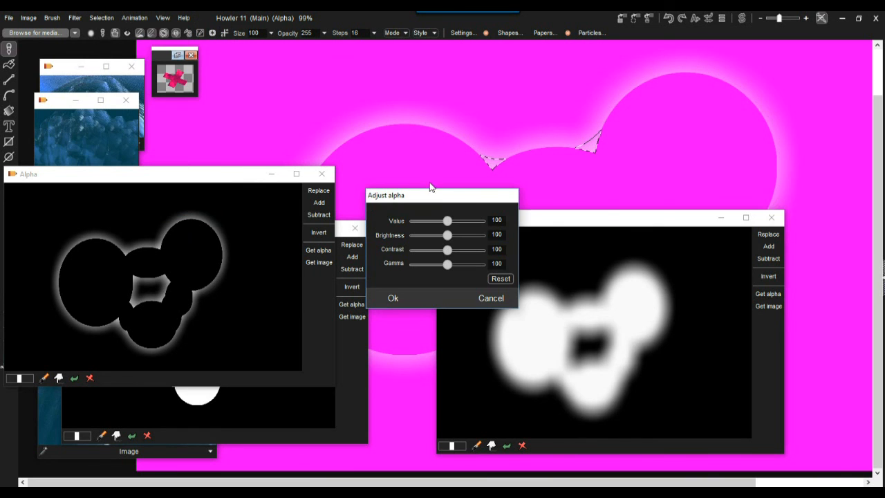
pyautogui.moveTo(446, 199); pyautogui.dragTo(266, 81)
pyautogui.moveTo(270, 131)
pyautogui.mouseDown()
pyautogui.moveTo(300, 132)
pyautogui.moveTo(282, 136)
pyautogui.mouseUp()
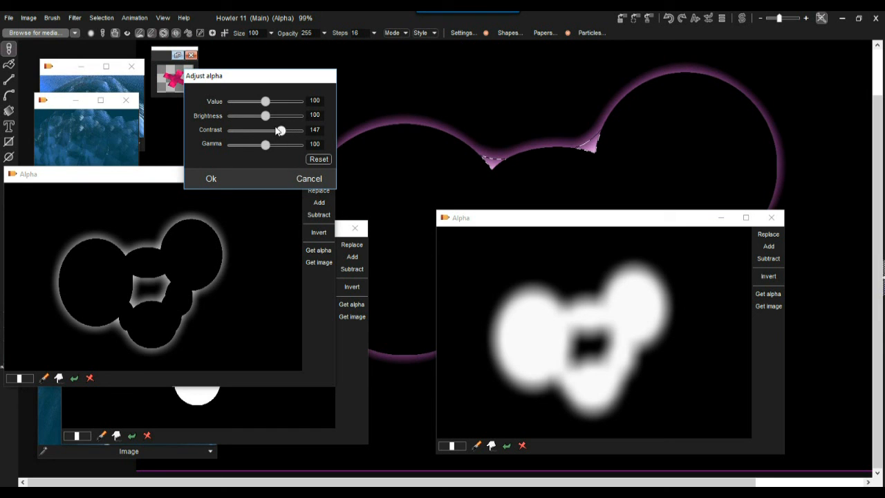
pyautogui.moveTo(265, 101); pyautogui.dragTo(232, 147)
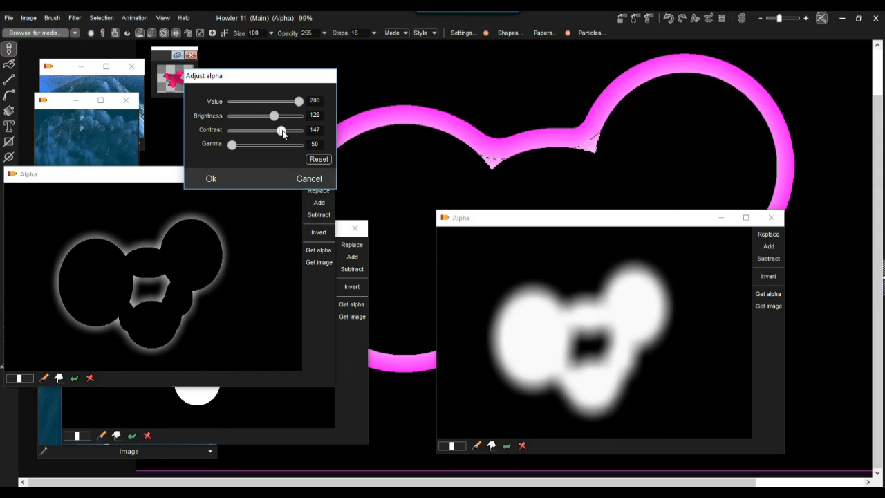
pyautogui.moveTo(282, 136)
pyautogui.mouseDown()
pyautogui.moveTo(298, 130)
pyautogui.moveTo(270, 131)
pyautogui.moveTo(284, 132)
pyautogui.mouseUp()
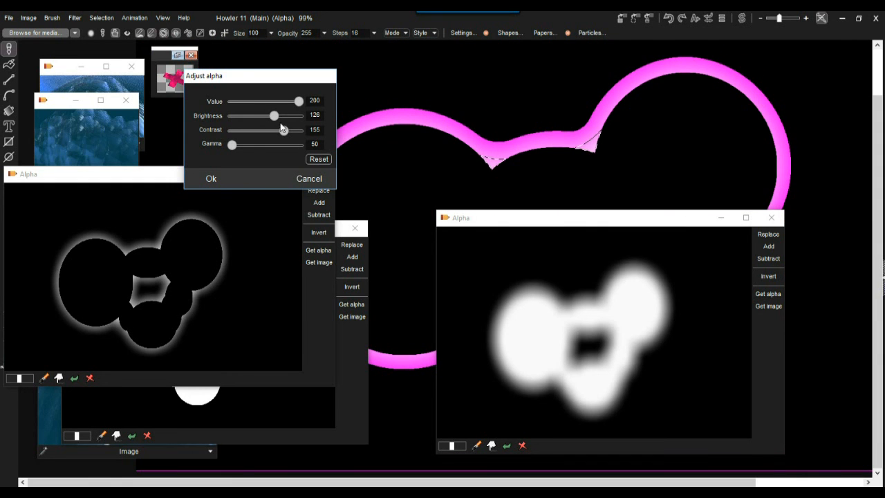
pyautogui.moveTo(274, 118); pyautogui.dragTo(281, 135)
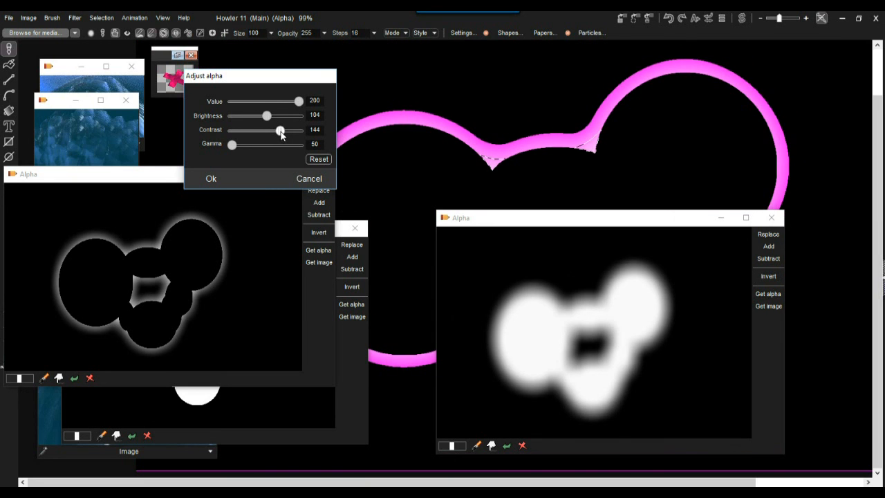
pyautogui.click(212, 178)
# Move the soft-edged copy aside to view the full adjusted outline selection, and bring it back over the canvas
pyautogui.moveTo(567, 220); pyautogui.dragTo(138, 297)
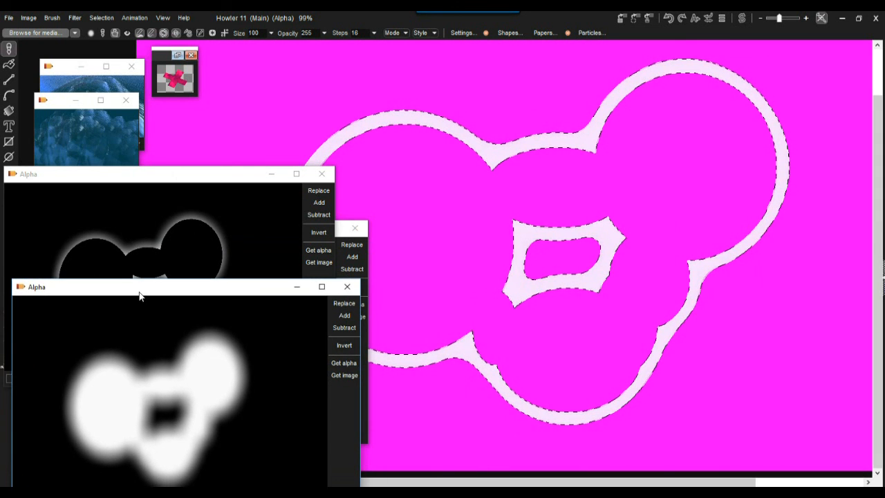
pyautogui.moveTo(138, 292); pyautogui.dragTo(591, 206)
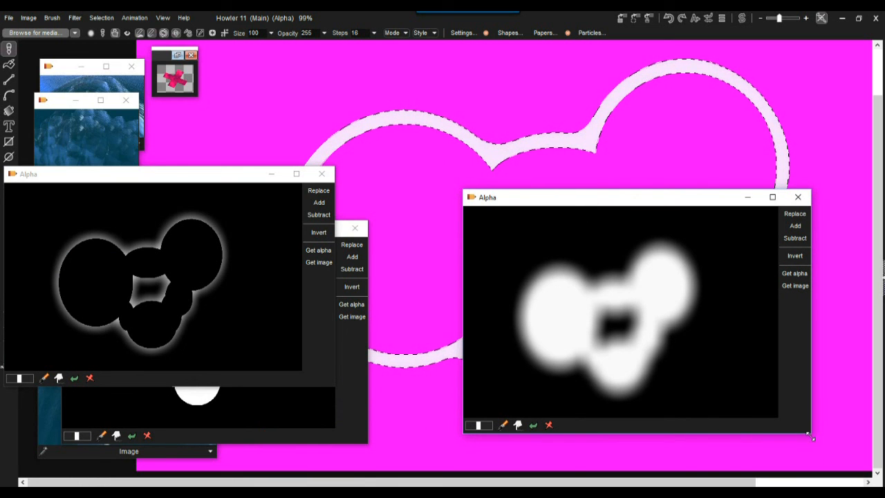
# Shrink the soft-edged alpha copy, replace its contents with the current outline selection, and move it toward the canvas's lower corner
pyautogui.moveTo(812, 436); pyautogui.dragTo(647, 339)
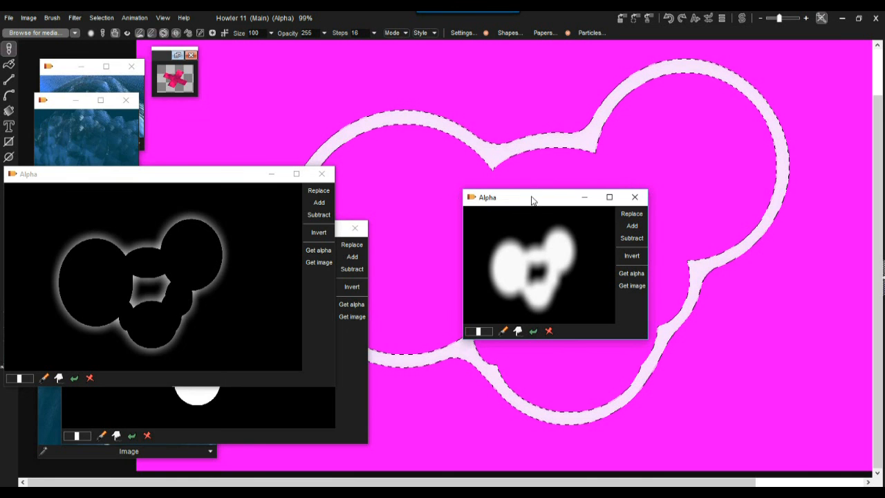
pyautogui.click(632, 274)
pyautogui.moveTo(529, 206); pyautogui.dragTo(735, 317)
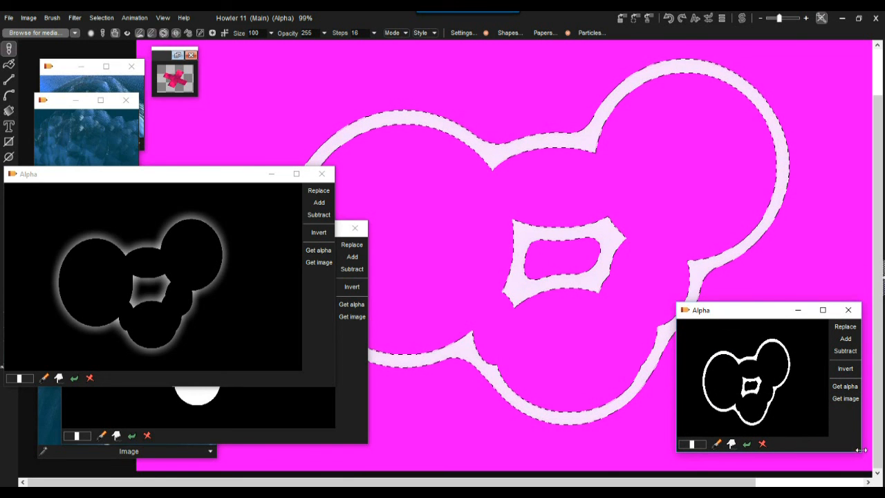
pyautogui.moveTo(862, 456); pyautogui.dragTo(830, 425)
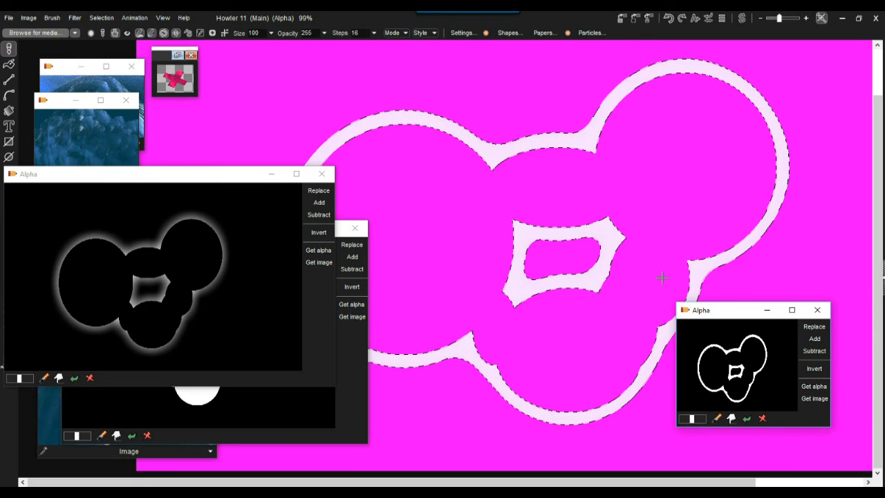
pyautogui.moveTo(714, 310); pyautogui.dragTo(648, 327)
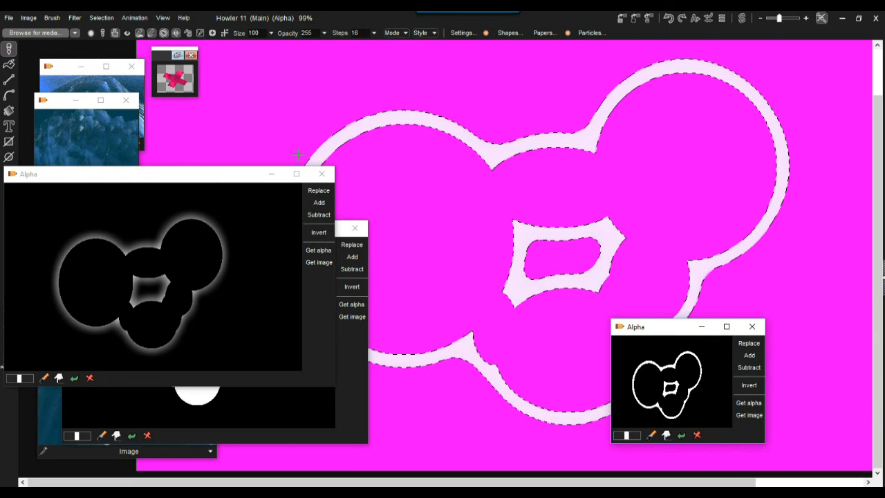
# Minimize the other two alpha copies and place the outline copy beside the stored images
pyautogui.click(271, 174)
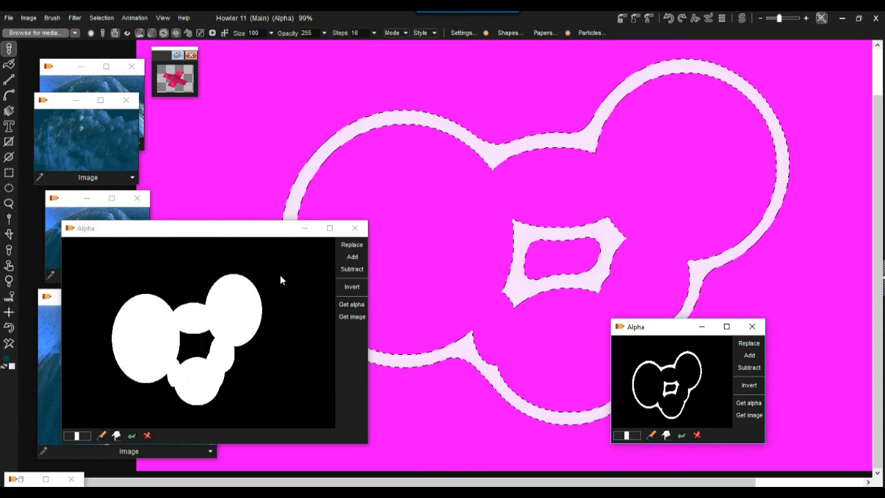
pyautogui.click(305, 229)
pyautogui.moveTo(664, 336); pyautogui.dragTo(239, 147)
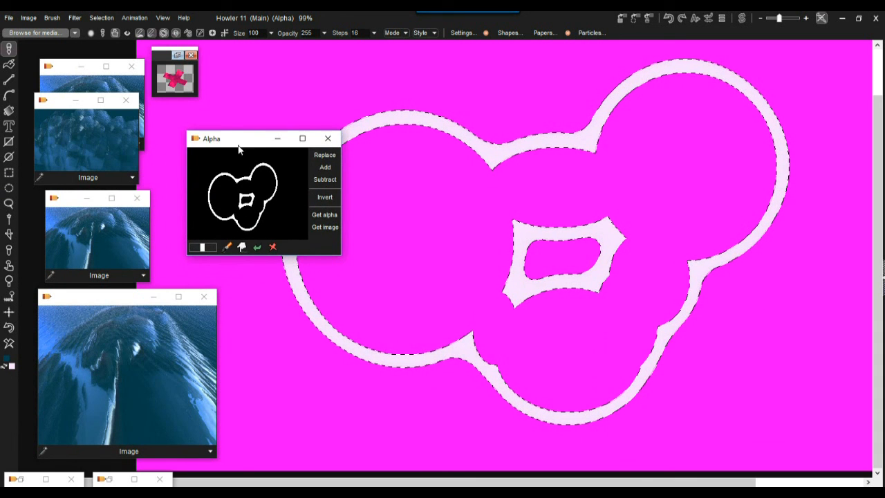
# Deselect and restore the full stored image to the canvas, then minimize the outline alpha copy
pyautogui.click(79, 238)
pyautogui.click(102, 18)
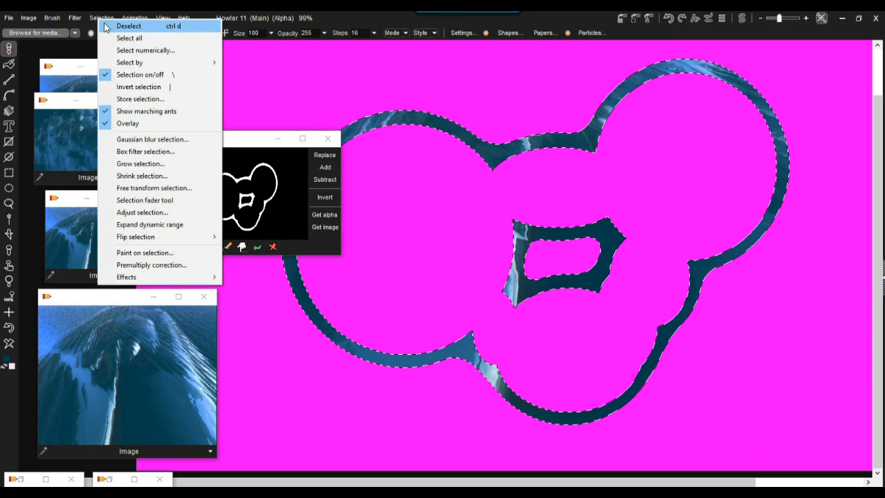
pyautogui.click(107, 26)
pyautogui.click(102, 232)
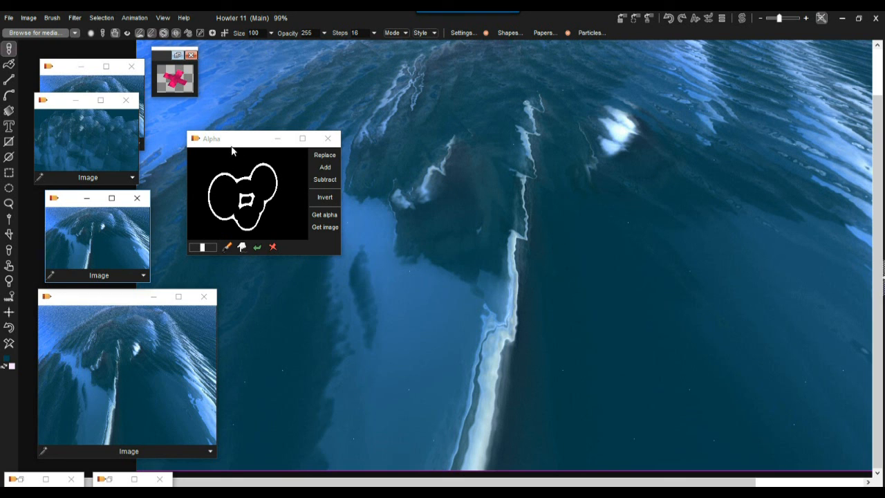
pyautogui.click(277, 138)
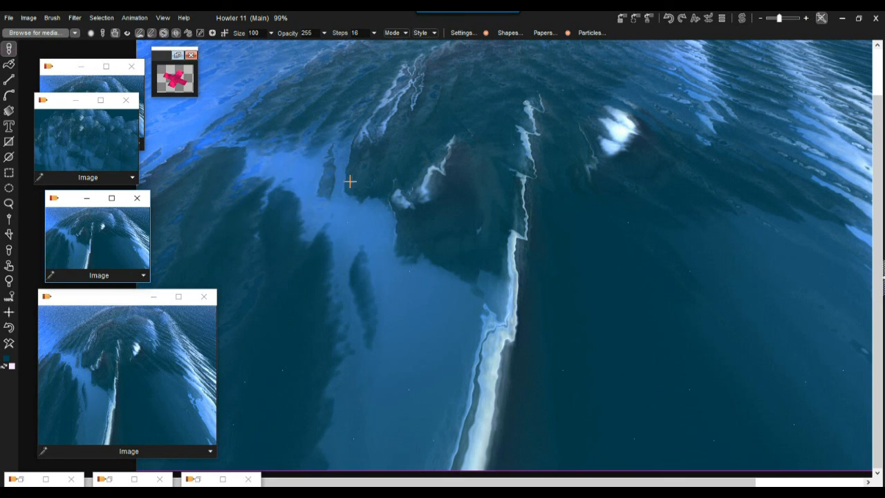
pyautogui.scroll(-2, 460, 152)
pyautogui.scroll(1, 443, 163)
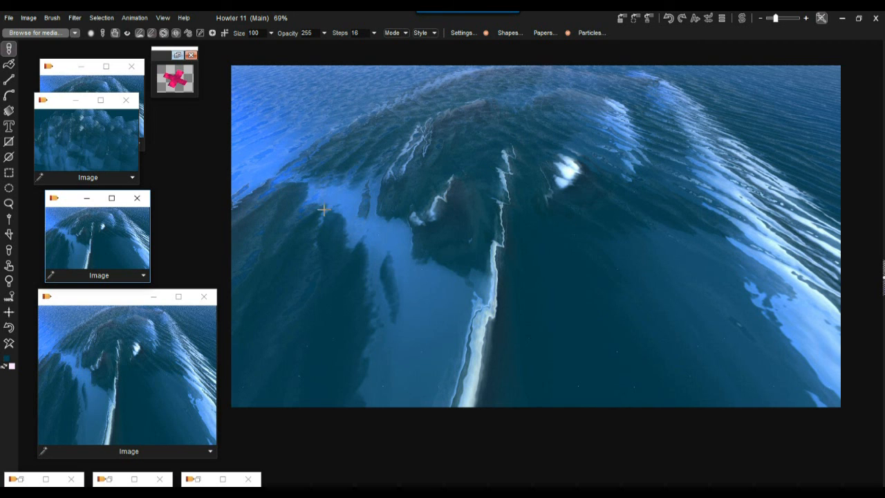
# Lasso a rounded area around the upper middle of the image, and deselect it
pyautogui.click(9, 203)
pyautogui.moveTo(423, 181)
pyautogui.mouseDown()
pyautogui.moveTo(559, 279)
pyautogui.moveTo(438, 168)
pyautogui.mouseUp()
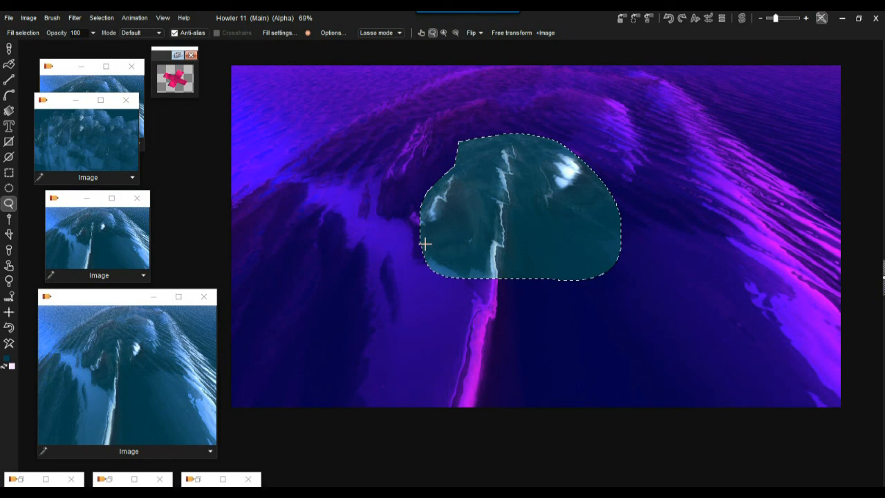
pyautogui.click(101, 18)
pyautogui.click(103, 26)
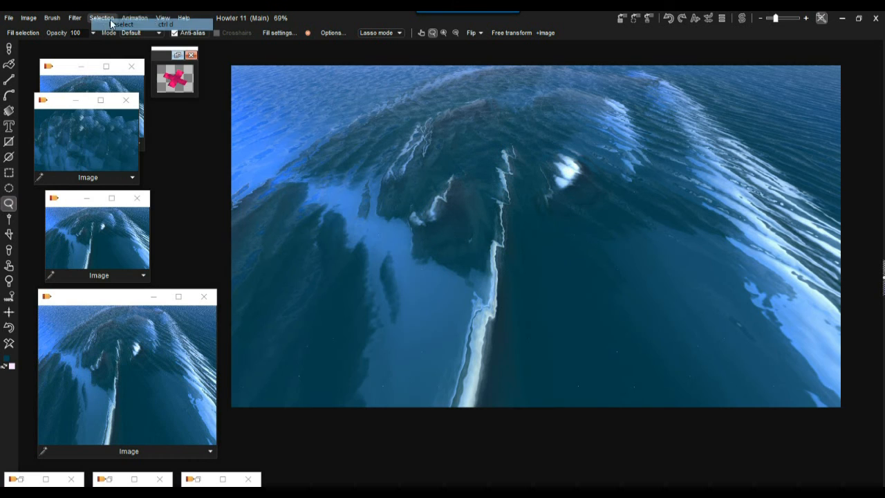
# Store a new alpha copy, fill it from the current image, and replace the selection with it
pyautogui.click(635, 19)
pyautogui.moveTo(672, 59); pyautogui.dragTo(619, 54)
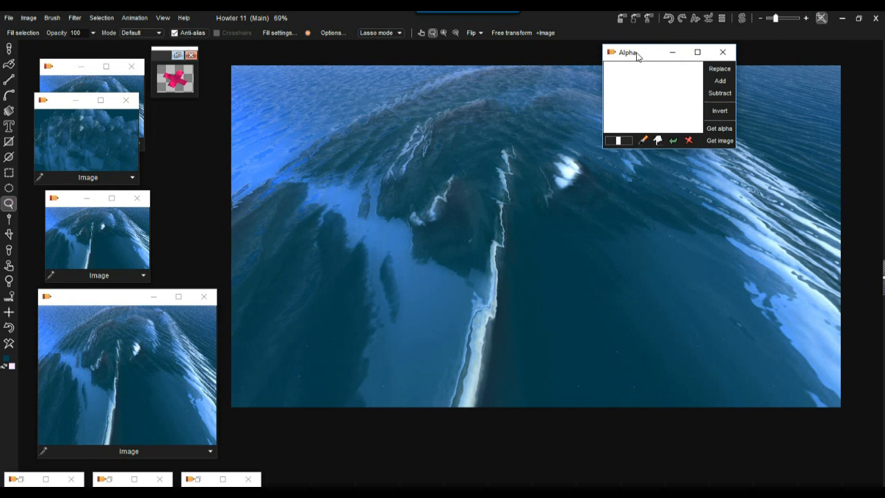
pyautogui.click(723, 141)
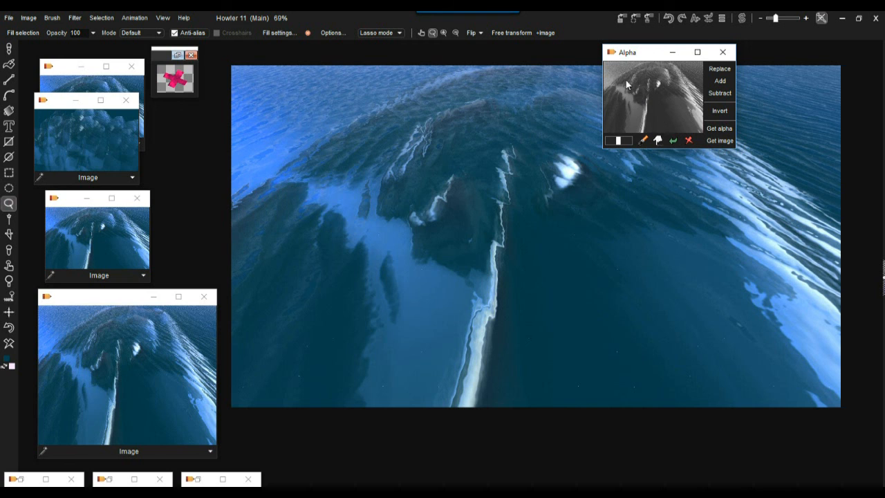
pyautogui.moveTo(637, 58); pyautogui.dragTo(249, 69)
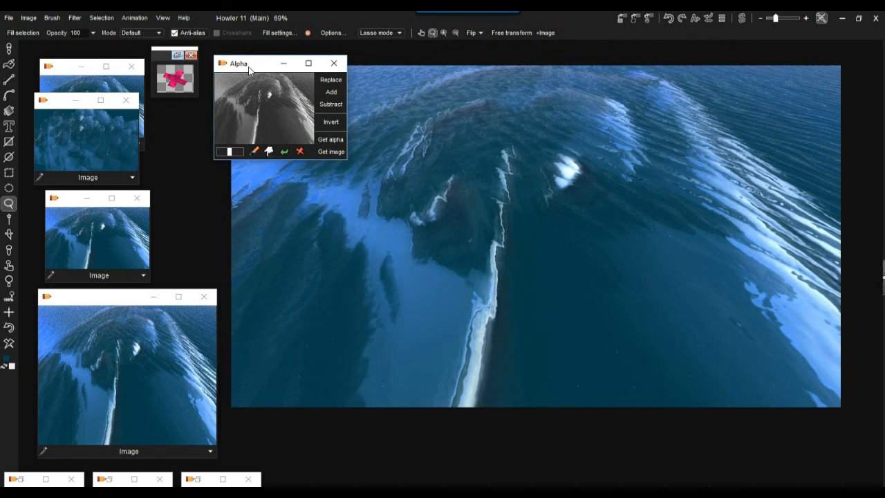
pyautogui.click(323, 78)
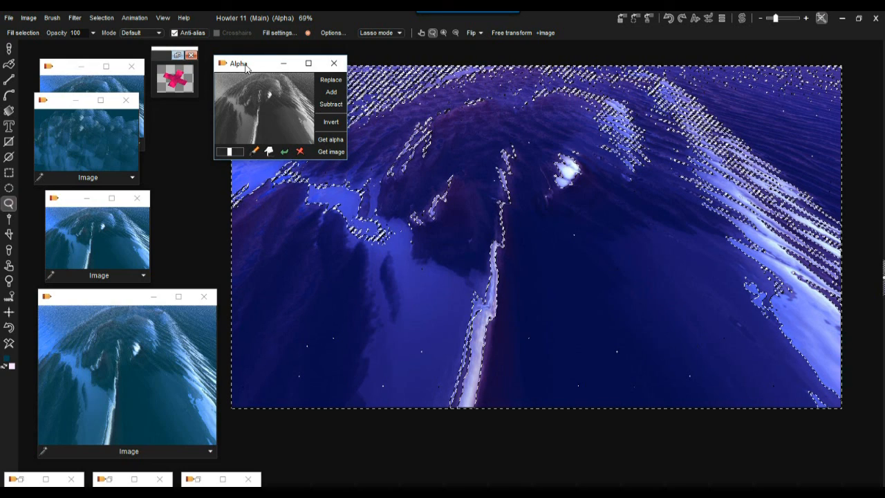
# Close the image-based alpha copy and remove the selection from the canvas
pyautogui.moveTo(246, 67); pyautogui.dragTo(233, 165)
pyautogui.click(319, 166)
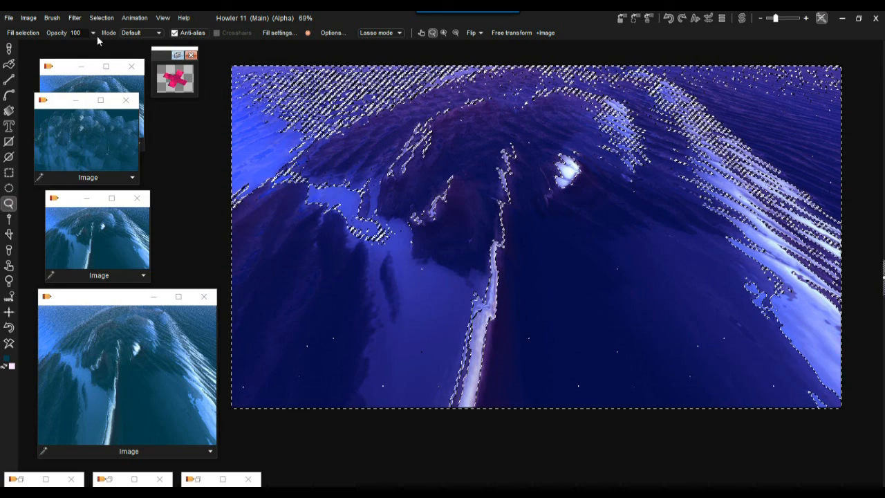
pyautogui.click(107, 21)
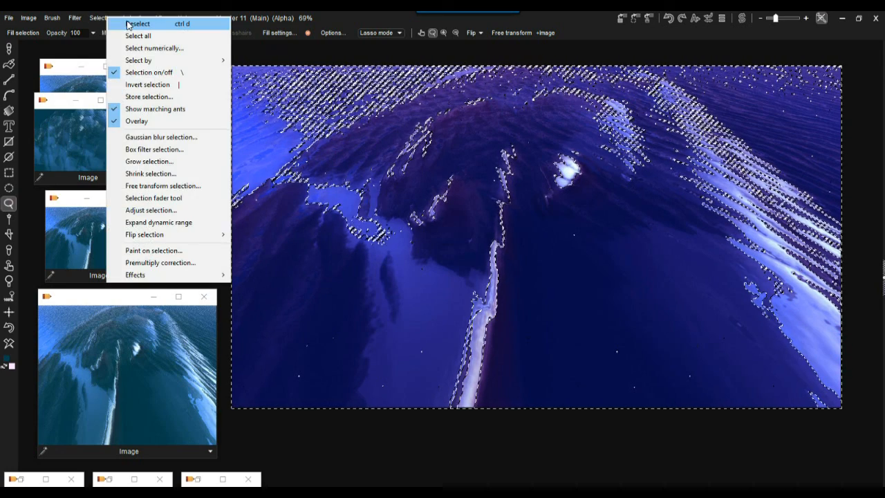
pyautogui.click(128, 24)
# Copy the image to the swap image and switch back and forth between the two
pyautogui.click(30, 17)
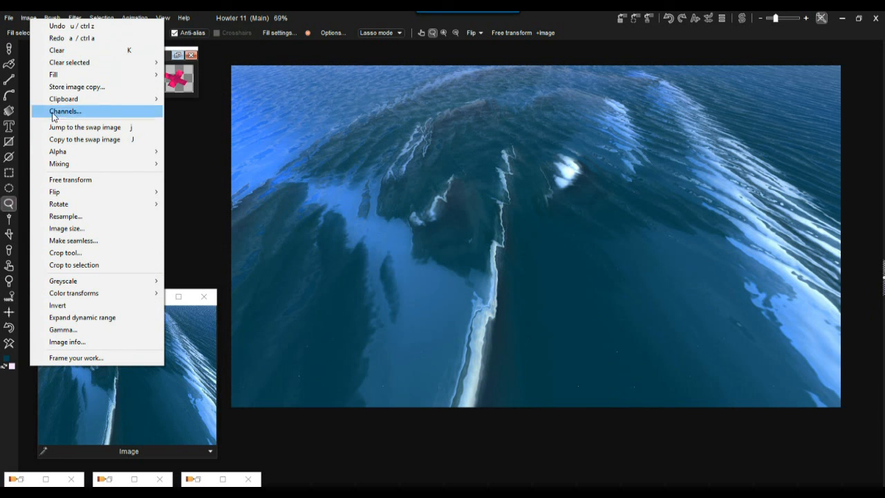
pyautogui.moveTo(72, 155)
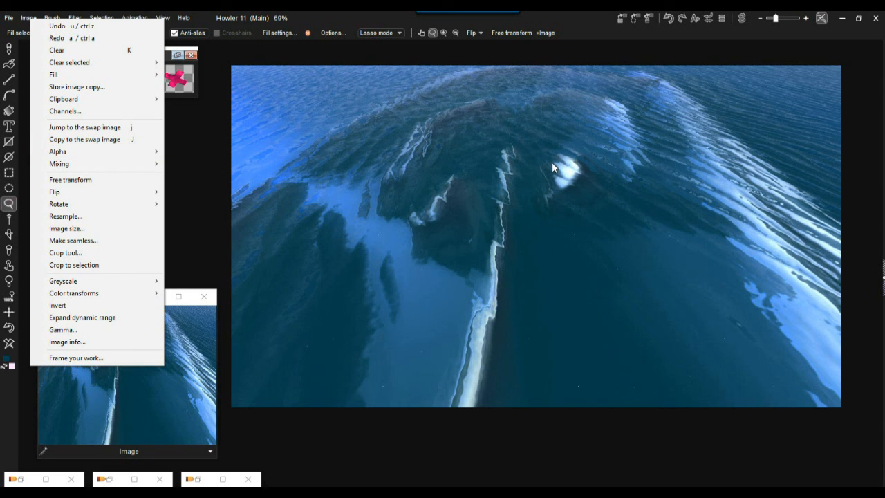
pyautogui.click(73, 139)
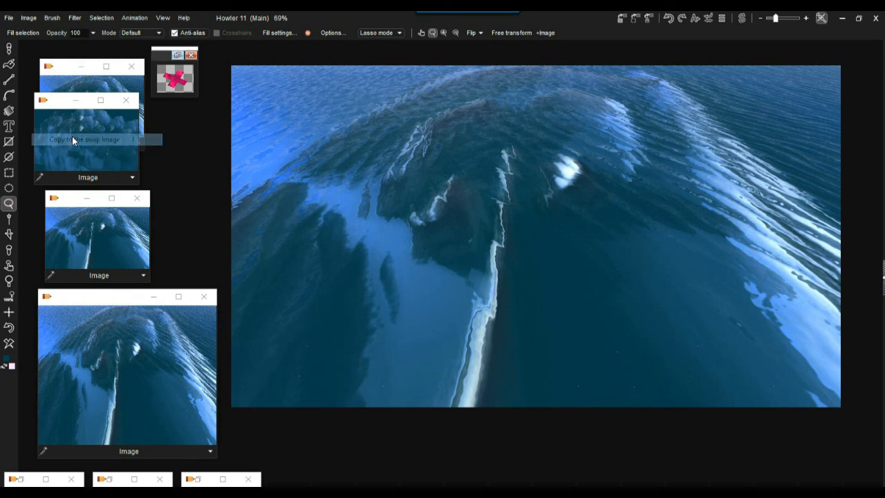
pyautogui.click(743, 18)
pyautogui.click(742, 18)
pyautogui.click(742, 19)
pyautogui.click(743, 18)
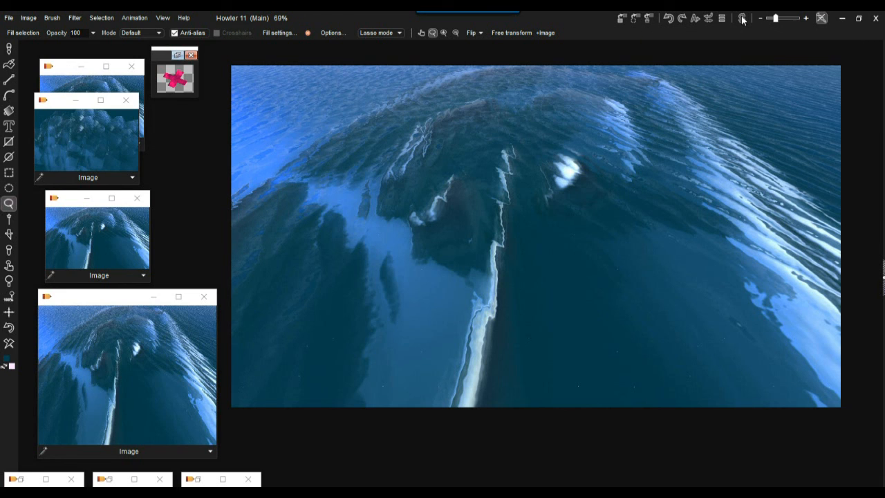
pyautogui.click(743, 18)
pyautogui.click(741, 20)
# Copy the swap image to the alpha and paint pink brush strokes across the image through the resulting selection
pyautogui.click(25, 21)
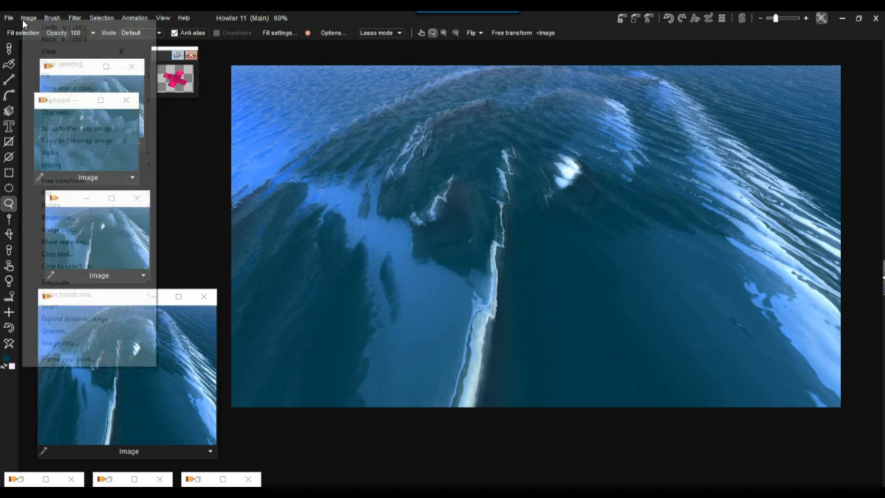
pyautogui.moveTo(81, 198)
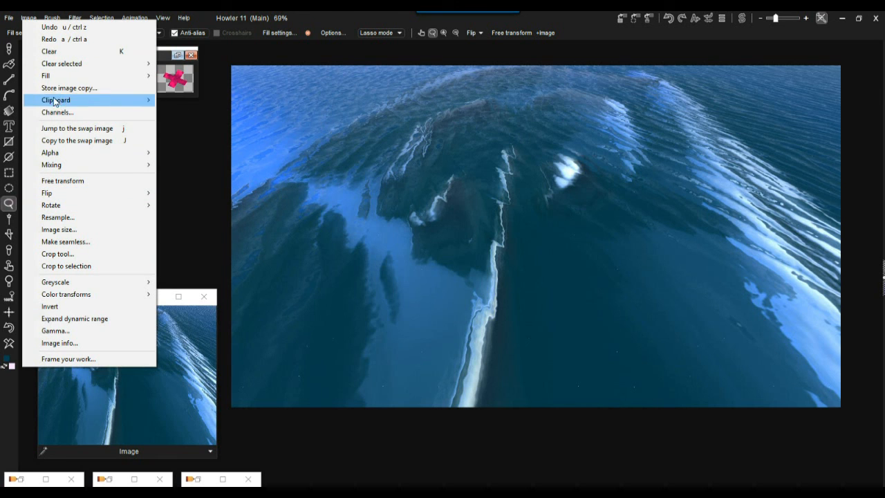
pyautogui.moveTo(67, 158)
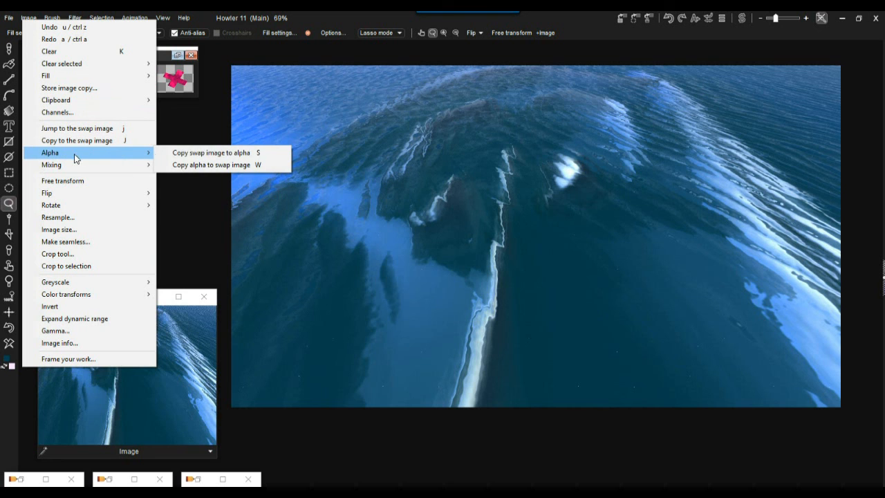
pyautogui.click(223, 155)
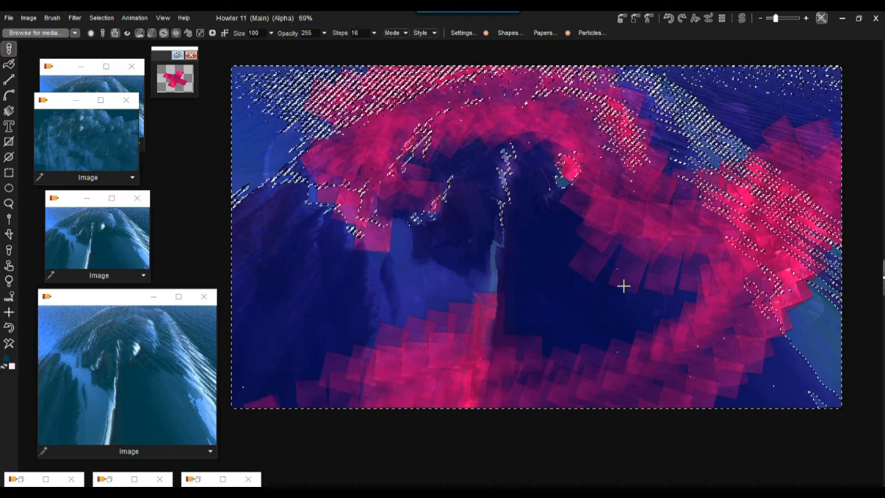
pyautogui.moveTo(622, 286); pyautogui.dragTo(704, 216)
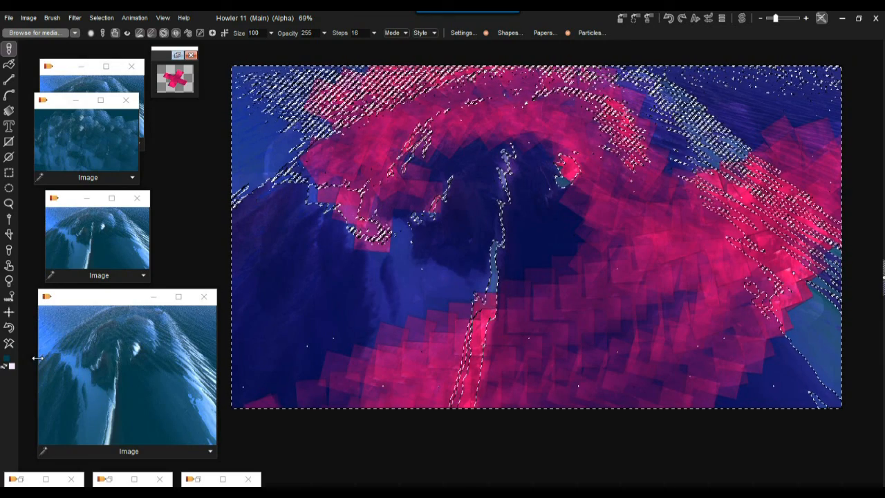
# Clear the painted image and deselect the brightness-based selection
pyautogui.click(10, 344)
pyautogui.click(115, 20)
pyautogui.click(119, 27)
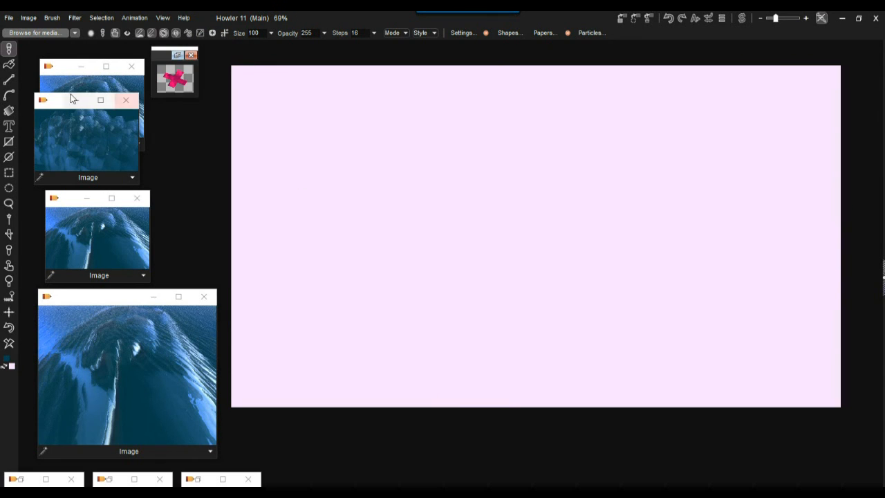
# Paint a wide band of pink brush strokes across the blank canvas and clear it again
pyautogui.moveTo(339, 252)
pyautogui.mouseDown()
pyautogui.moveTo(379, 270)
pyautogui.moveTo(701, 228)
pyautogui.moveTo(680, 212)
pyautogui.mouseUp()
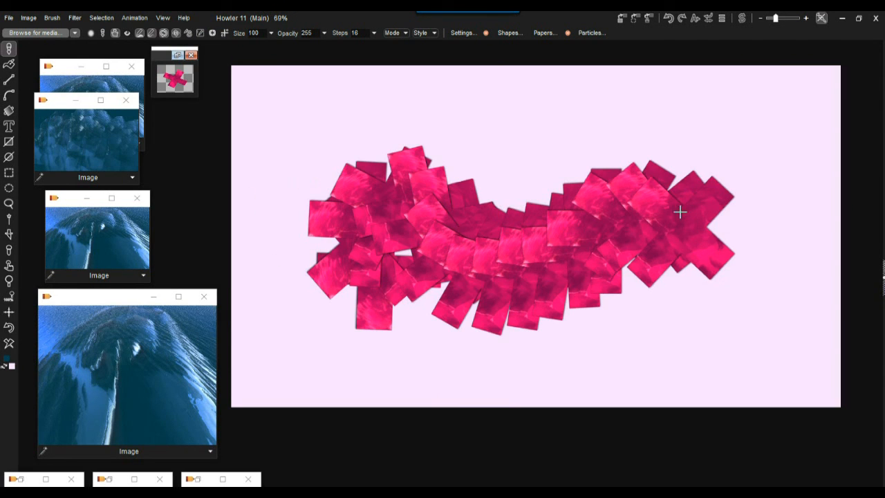
pyautogui.click(9, 343)
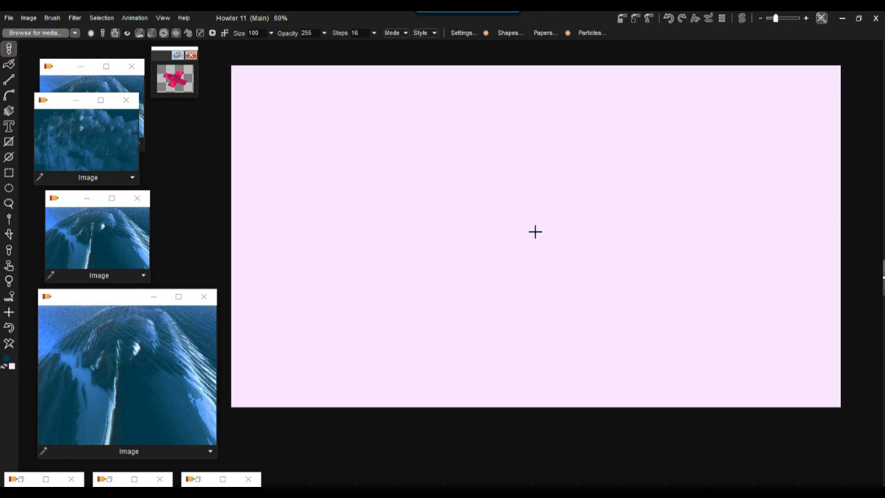
# Open the animation commands
pyautogui.click(142, 18)
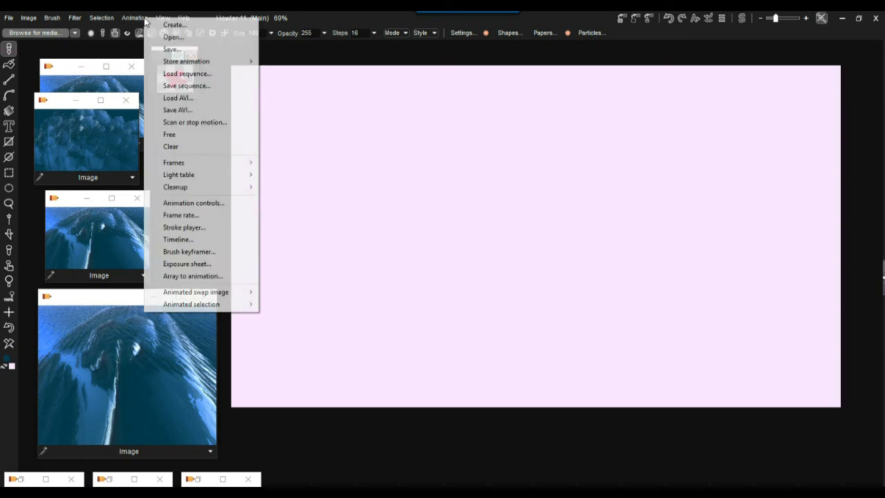
# Create a 30-frame animation at 24 fps from copies of the current frame, and try one stroke with the pink cross brush
pyautogui.click(174, 25)
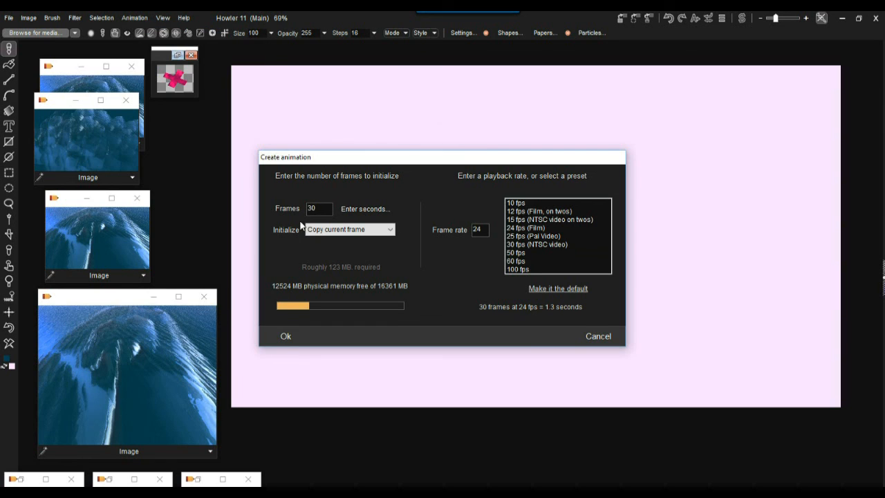
pyautogui.click(284, 336)
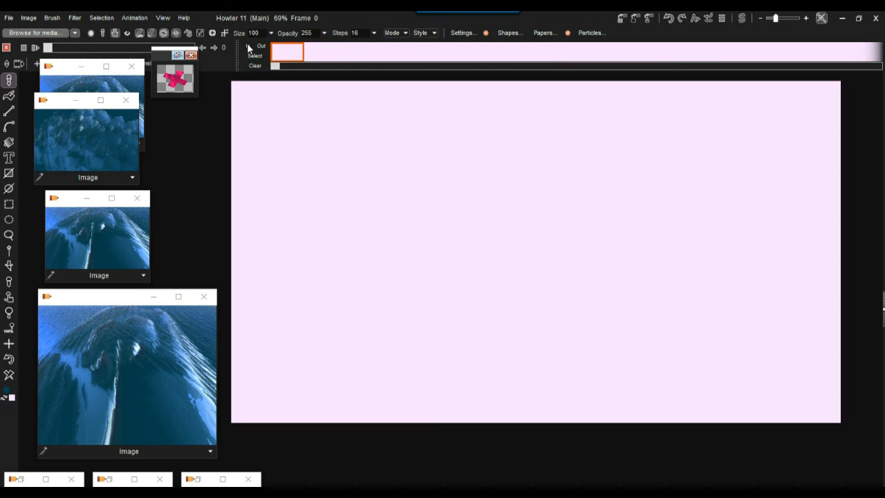
pyautogui.moveTo(304, 349)
pyautogui.mouseDown()
pyautogui.moveTo(360, 283)
pyautogui.moveTo(745, 170)
pyautogui.moveTo(751, 143)
pyautogui.mouseUp()
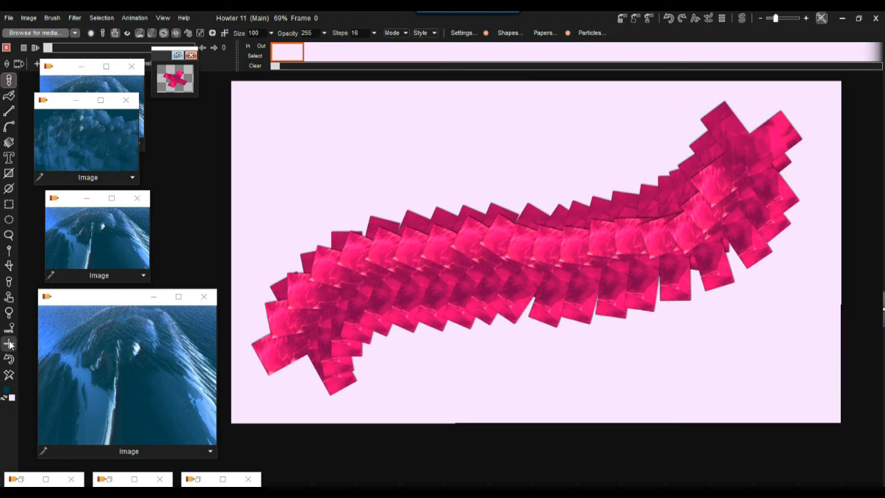
pyautogui.click(9, 358)
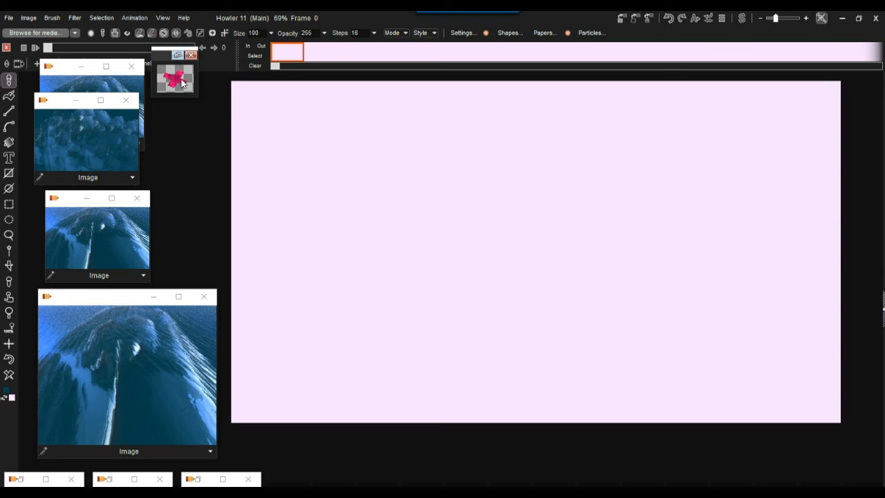
# Show the stored brush's filmstrip and add the pink cross to it as a second frame
pyautogui.click(178, 56)
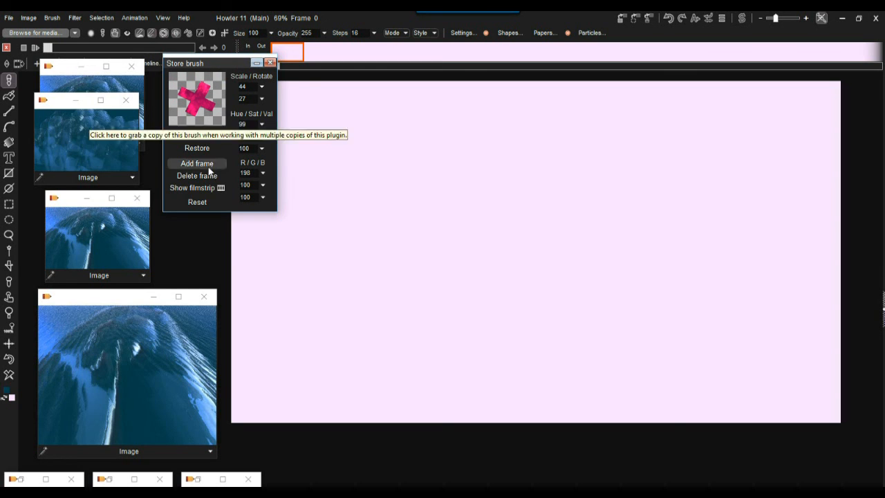
pyautogui.click(181, 186)
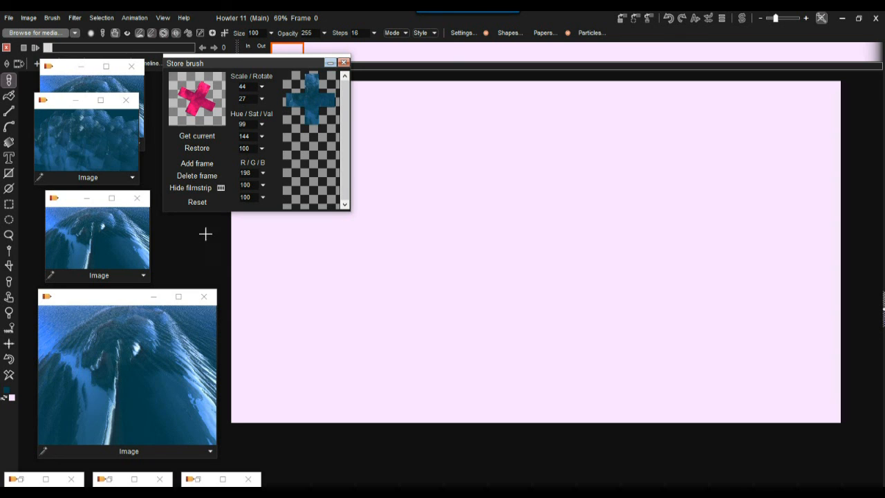
pyautogui.click(197, 163)
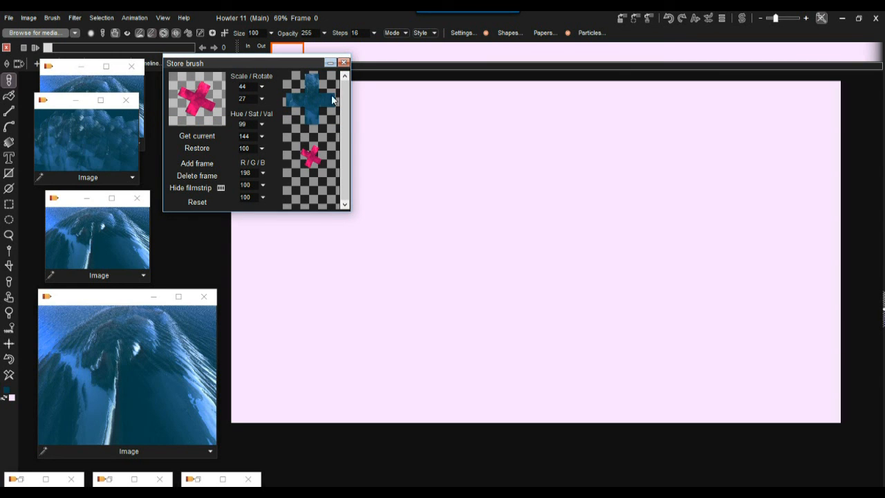
# Try the two-frame cross brush with strokes on a single frame and across several animation frames
pyautogui.moveTo(380, 296)
pyautogui.mouseDown()
pyautogui.moveTo(577, 229)
pyautogui.moveTo(681, 147)
pyautogui.moveTo(638, 265)
pyautogui.moveTo(705, 304)
pyautogui.moveTo(483, 242)
pyautogui.moveTo(325, 321)
pyautogui.mouseUp()
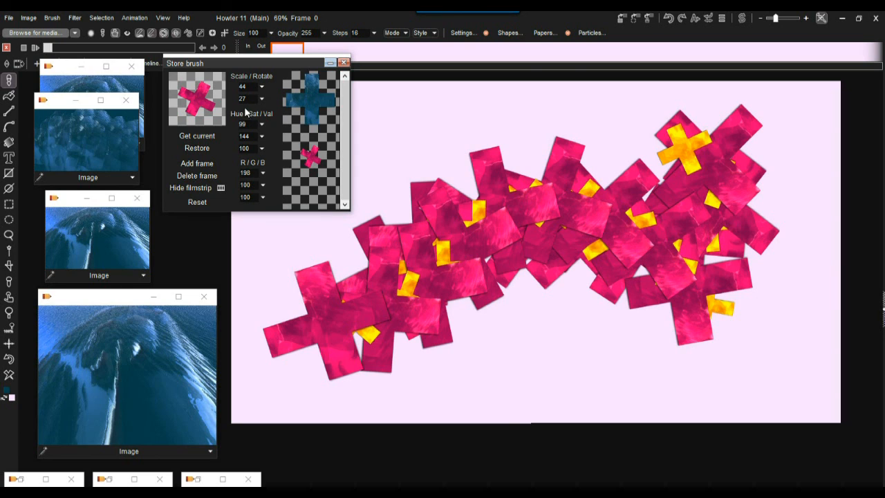
pyautogui.click(10, 376)
pyautogui.moveTo(349, 332)
pyautogui.mouseDown()
pyautogui.moveTo(409, 267)
pyautogui.moveTo(731, 168)
pyautogui.moveTo(715, 166)
pyautogui.mouseUp()
pyautogui.moveTo(220, 72)
pyautogui.mouseDown()
pyautogui.moveTo(135, 230)
pyautogui.moveTo(102, 211)
pyautogui.mouseUp()
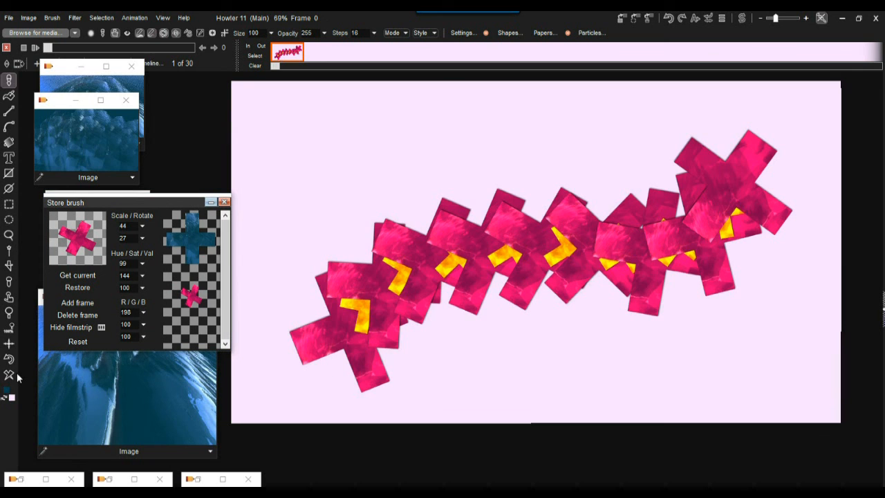
pyautogui.moveTo(306, 367)
pyautogui.mouseDown()
pyautogui.moveTo(398, 222)
pyautogui.moveTo(675, 280)
pyautogui.moveTo(757, 129)
pyautogui.moveTo(434, 205)
pyautogui.mouseUp()
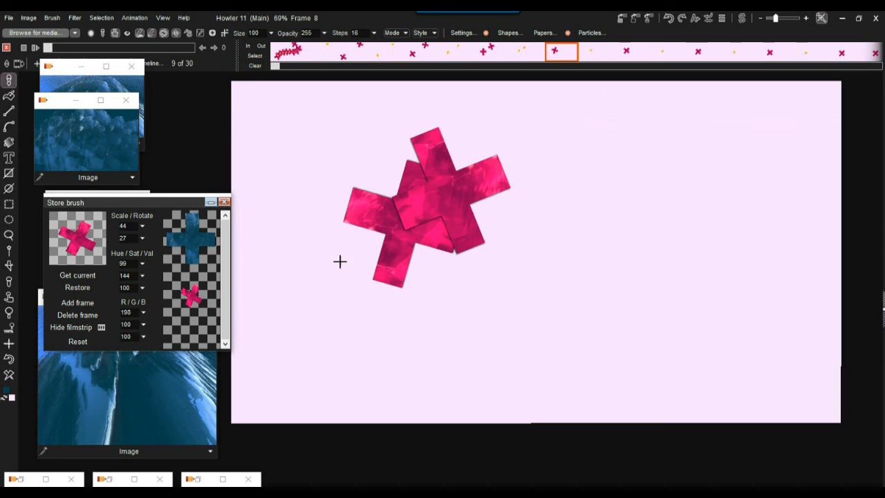
pyautogui.moveTo(497, 60)
pyautogui.mouseDown()
pyautogui.moveTo(800, 52)
pyautogui.moveTo(386, 52)
pyautogui.moveTo(502, 48)
pyautogui.mouseUp()
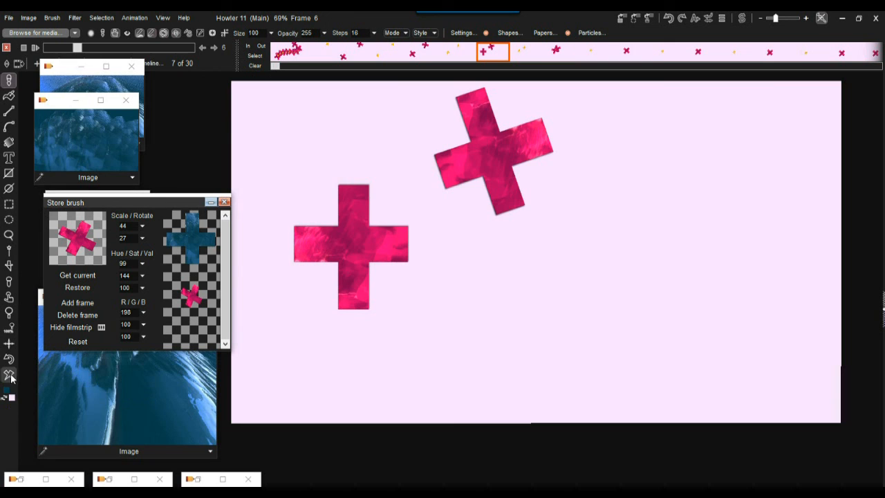
# Clear all frames of the animation
pyautogui.rightClick(9, 374)
pyautogui.click(58, 434)
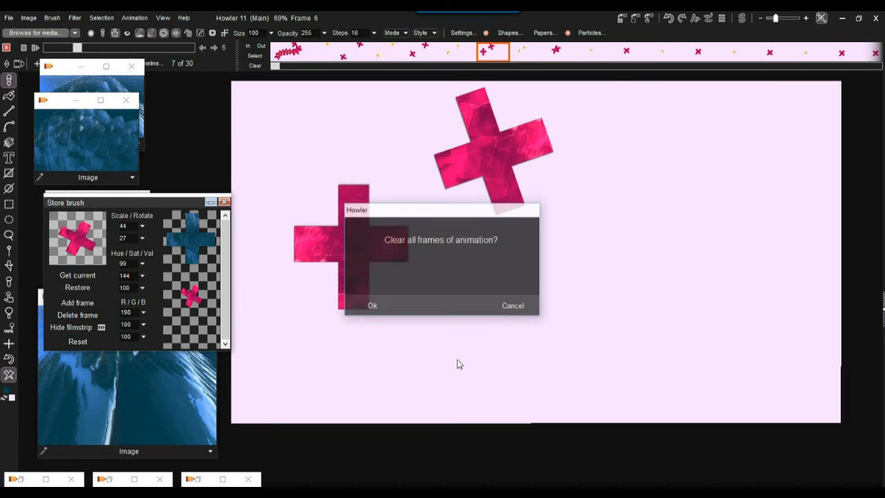
pyautogui.click(373, 306)
# Paint pink and yellow crosses over all the animation frames with sweeping strokes, and play back the result
pyautogui.scroll(-3, 468, 237)
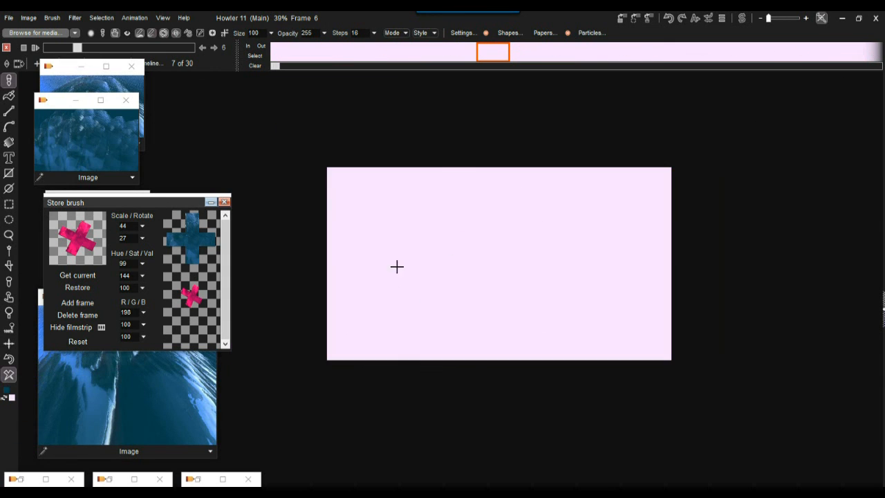
pyautogui.moveTo(344, 209)
pyautogui.mouseDown()
pyautogui.moveTo(373, 192)
pyautogui.moveTo(630, 257)
pyautogui.moveTo(456, 357)
pyautogui.moveTo(355, 257)
pyautogui.moveTo(528, 247)
pyautogui.moveTo(518, 310)
pyautogui.moveTo(424, 251)
pyautogui.moveTo(553, 251)
pyautogui.moveTo(426, 275)
pyautogui.moveTo(601, 263)
pyautogui.moveTo(636, 178)
pyautogui.moveTo(538, 366)
pyautogui.moveTo(371, 158)
pyautogui.moveTo(693, 306)
pyautogui.moveTo(701, 233)
pyautogui.mouseUp()
pyautogui.moveTo(78, 47); pyautogui.dragTo(32, 60)
pyautogui.click(36, 48)
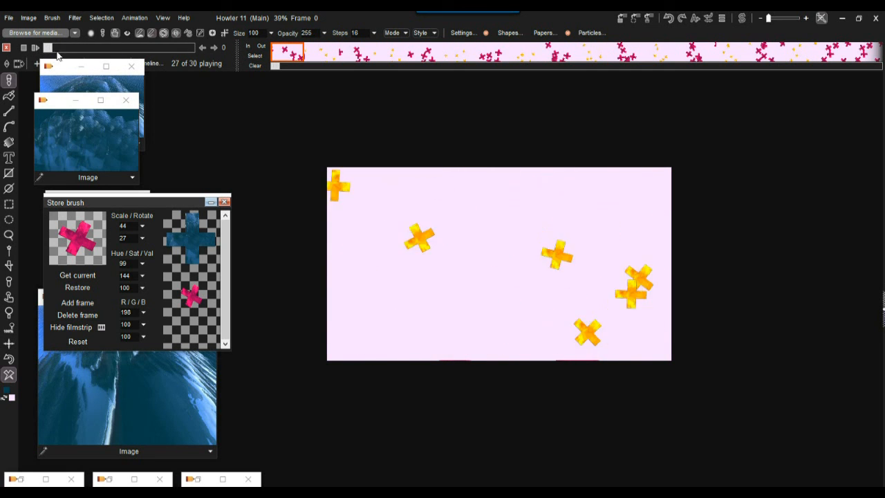
pyautogui.moveTo(72, 49); pyautogui.dragTo(157, 43)
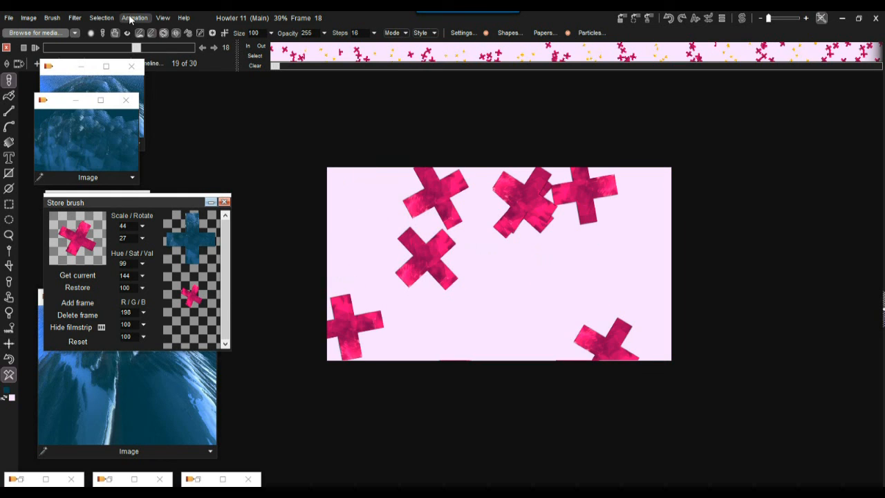
# Return to the first frame and store the animation to memory
pyautogui.click(132, 18)
pyautogui.moveTo(166, 61)
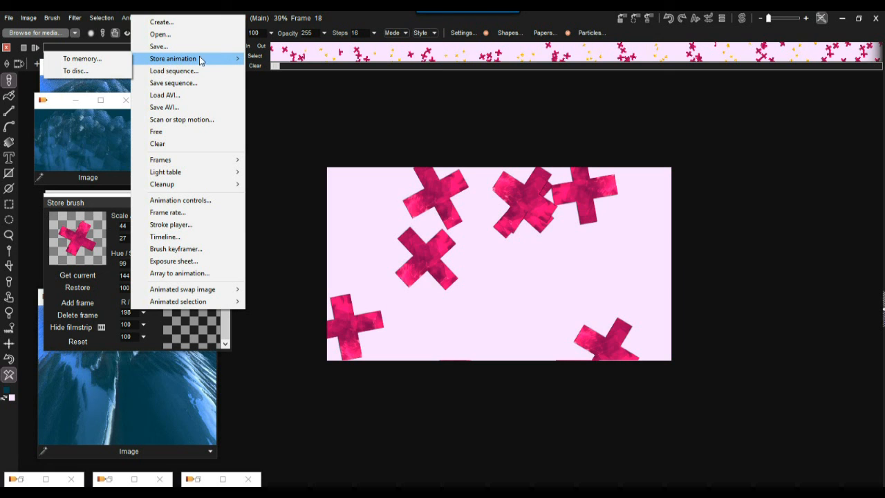
pyautogui.moveTo(308, 57); pyautogui.dragTo(280, 56)
pyautogui.click(134, 18)
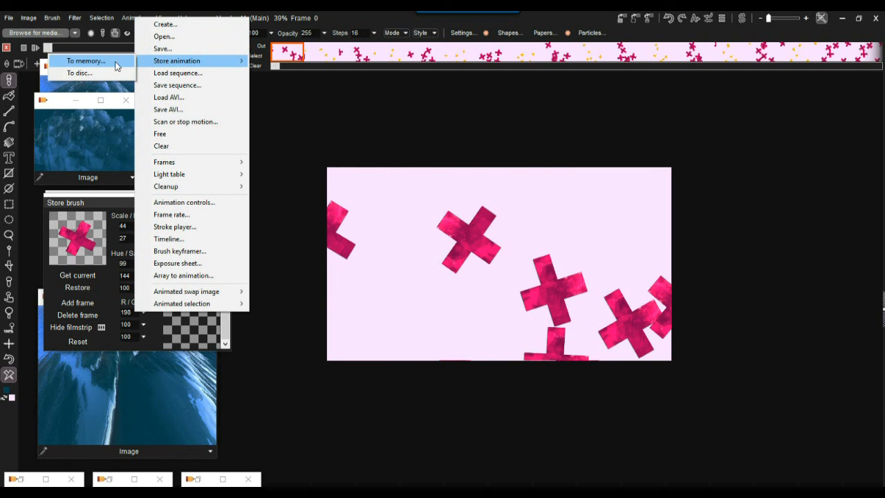
pyautogui.click(105, 63)
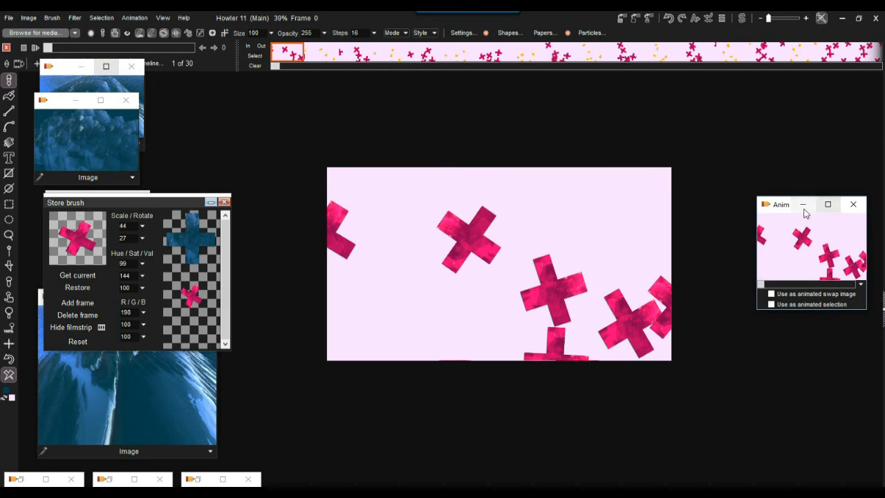
# Reposition the stored animation's preview, scrub through its frames, and restore it as the current animation
pyautogui.moveTo(779, 209); pyautogui.dragTo(746, 123)
pyautogui.moveTo(729, 199)
pyautogui.mouseDown()
pyautogui.moveTo(816, 199)
pyautogui.moveTo(756, 199)
pyautogui.mouseUp()
pyautogui.moveTo(571, 255)
pyautogui.mouseDown()
pyautogui.moveTo(482, 300)
pyautogui.moveTo(555, 263)
pyautogui.moveTo(608, 191)
pyautogui.mouseUp()
pyautogui.click(786, 163)
pyautogui.click(473, 289)
# View the swap image and return to the main image
pyautogui.scroll(-2, 457, 274)
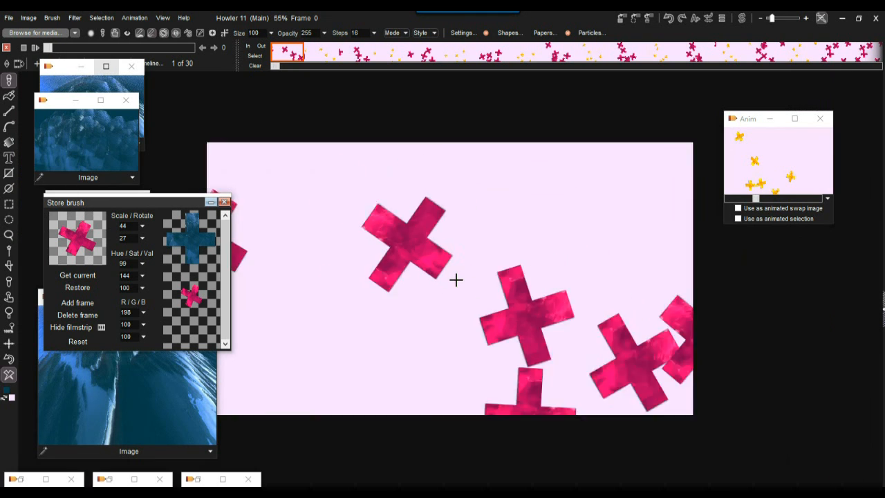
pyautogui.click(743, 19)
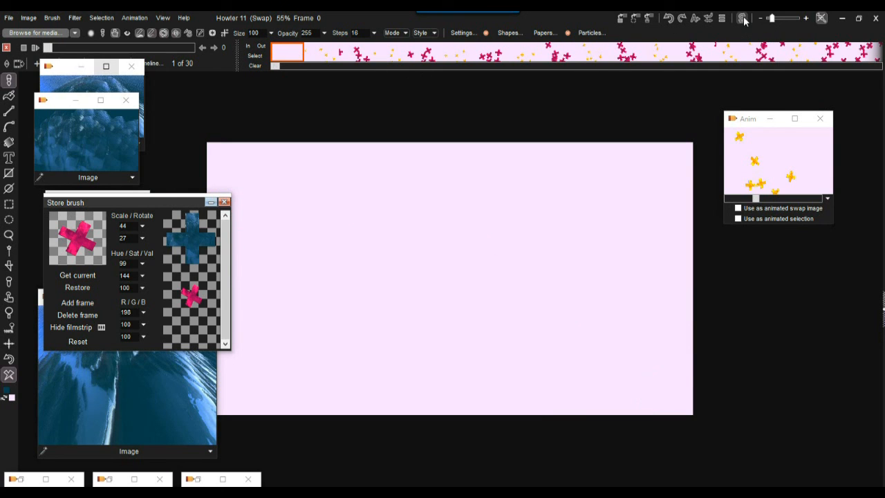
pyautogui.click(742, 18)
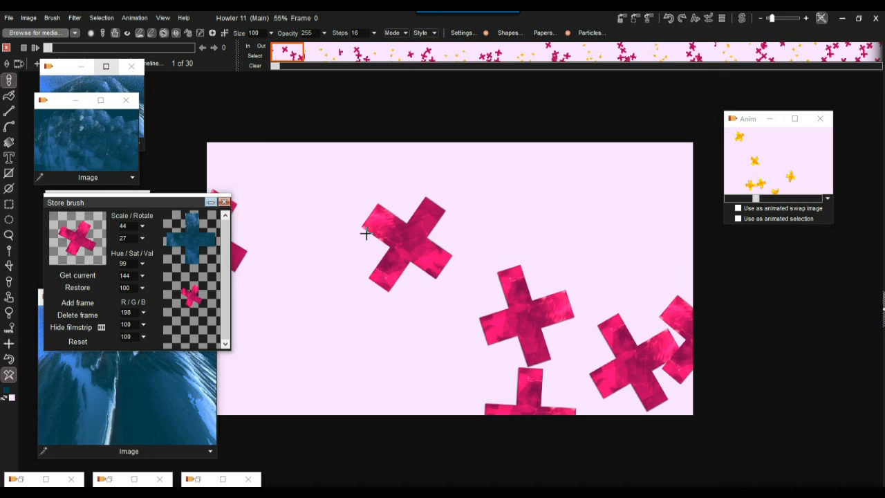
# Collapse the Store brush window and restore the stored animation over the current one
pyautogui.click(75, 327)
pyautogui.click(137, 203)
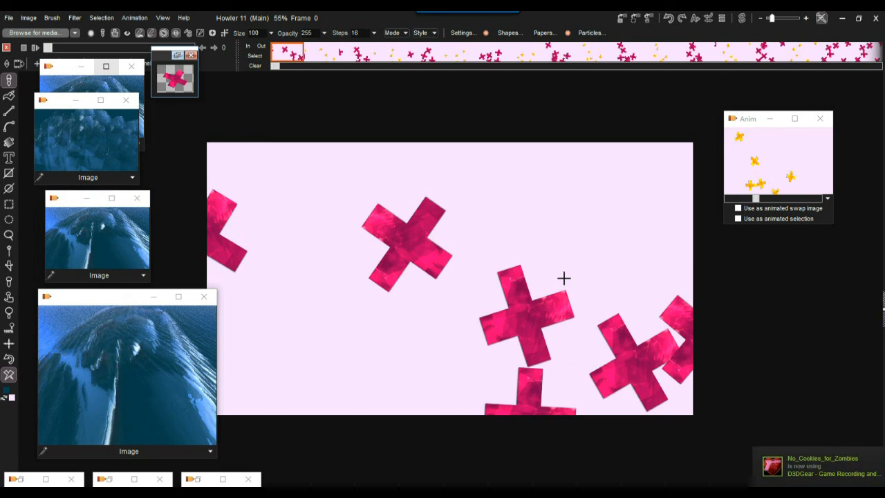
pyautogui.click(786, 161)
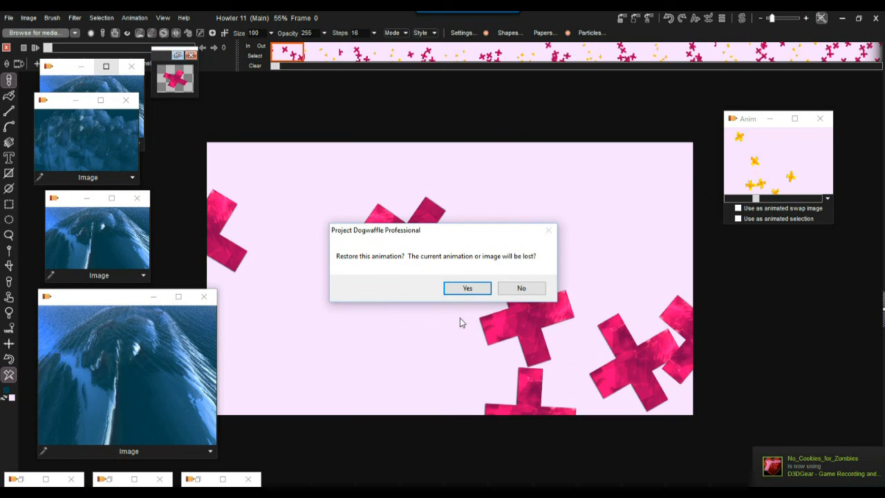
pyautogui.click(474, 288)
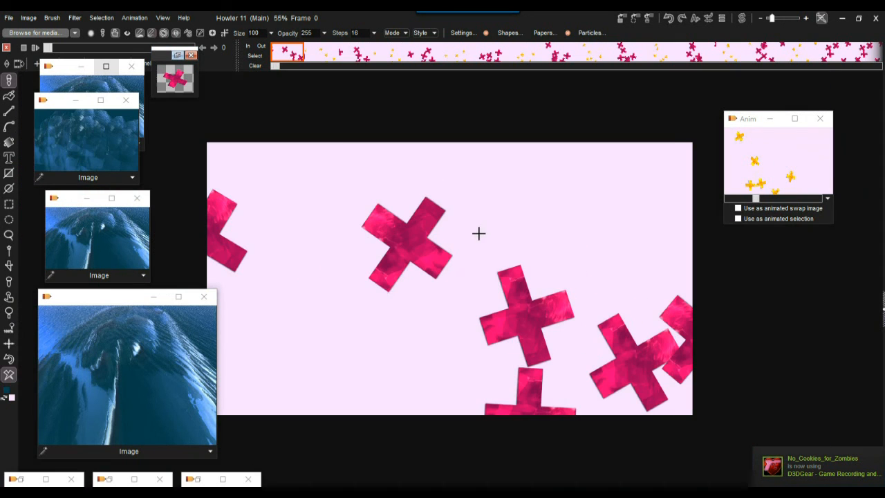
# Try painting crosses on the swap image and replacing it with the stored blue ocean image, comparing it with the main image
pyautogui.click(742, 18)
pyautogui.moveTo(426, 190); pyautogui.dragTo(476, 310)
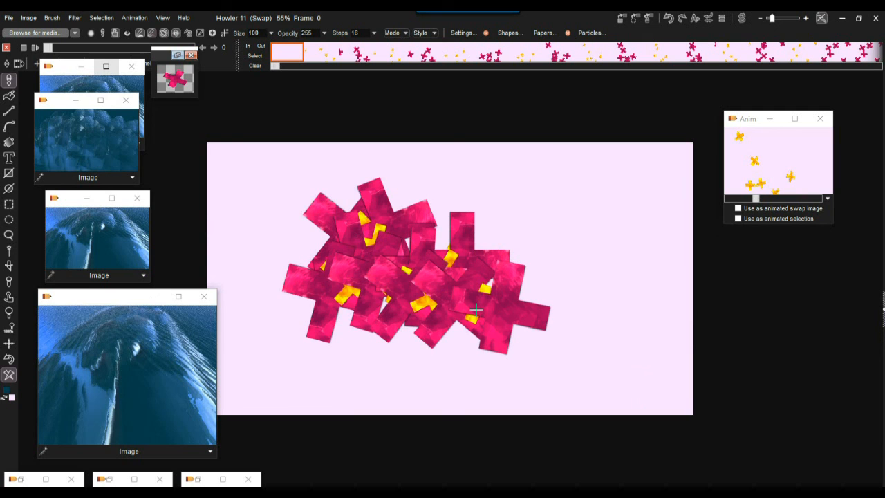
pyautogui.click(121, 250)
pyautogui.click(742, 19)
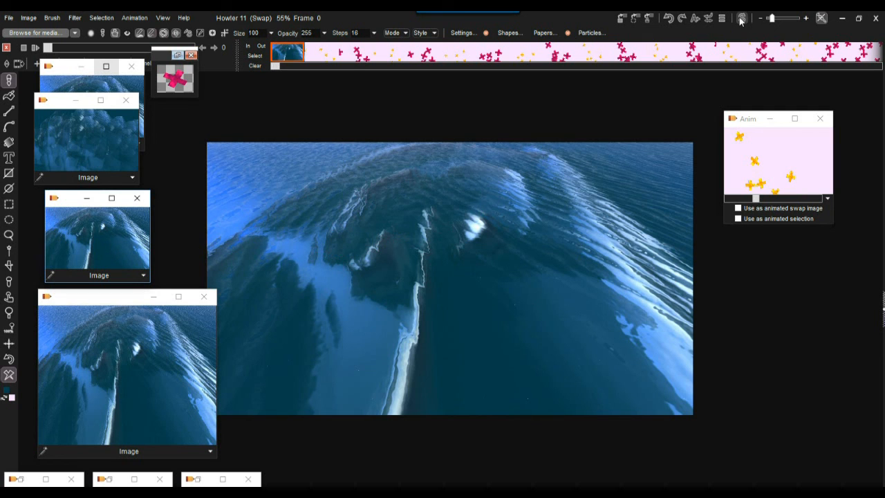
pyautogui.moveTo(329, 57); pyautogui.dragTo(274, 55)
pyautogui.click(742, 19)
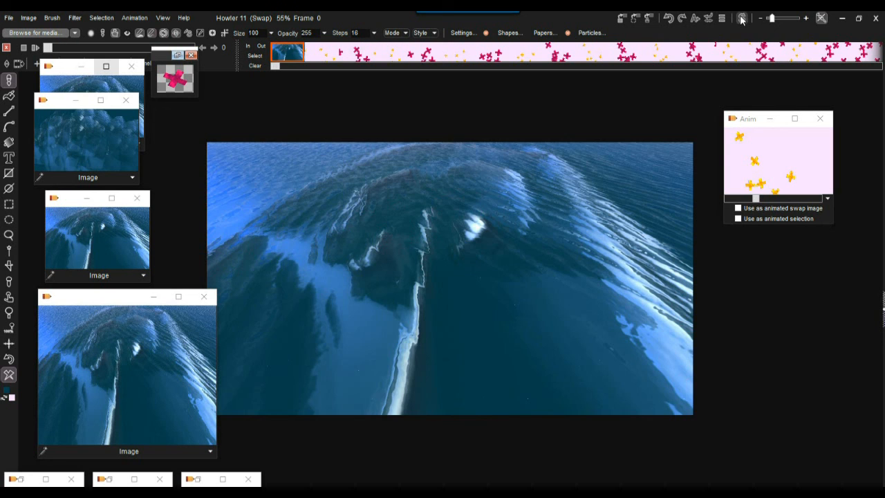
pyautogui.click(740, 19)
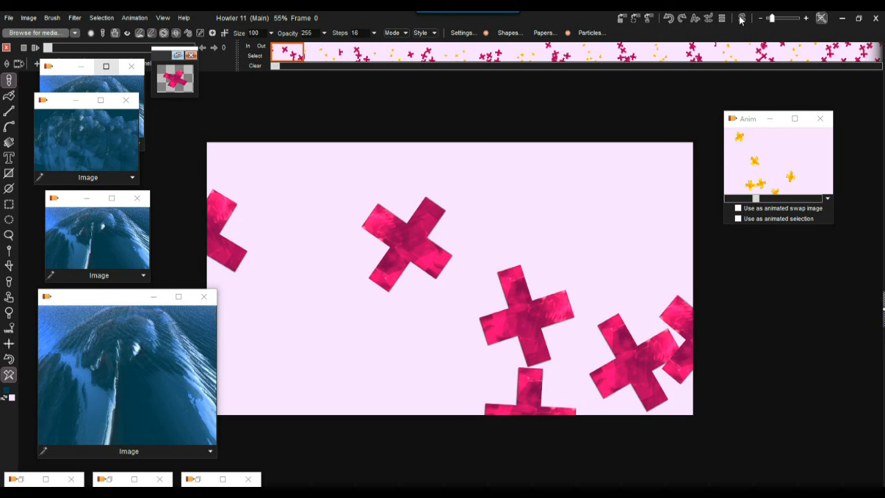
# Restore the stored cross animation from memory and compare the swap image with the main image
pyautogui.click(757, 148)
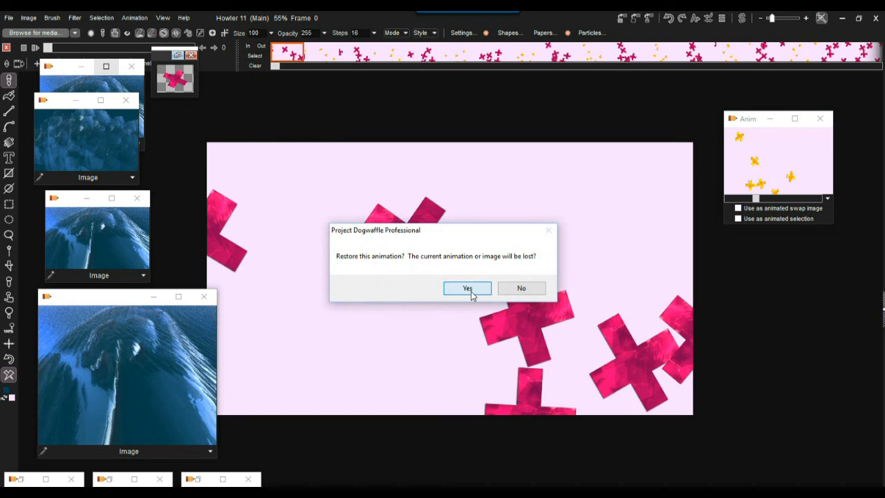
pyautogui.click(471, 291)
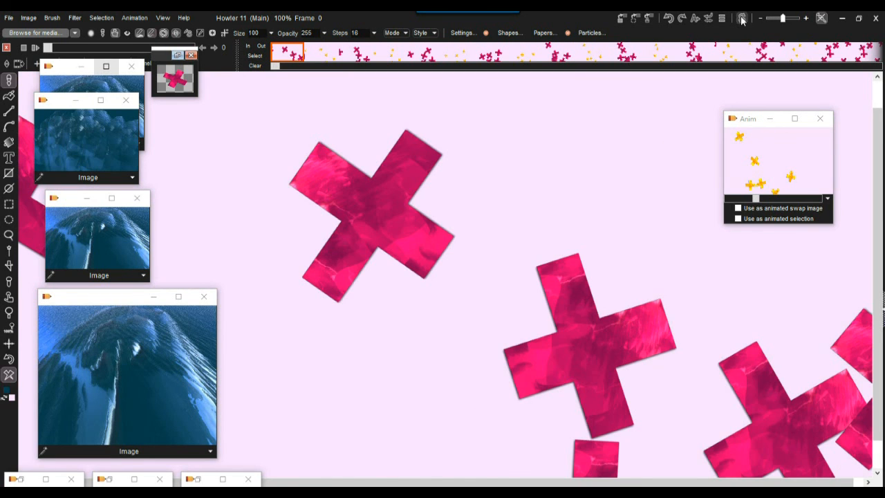
pyautogui.click(743, 19)
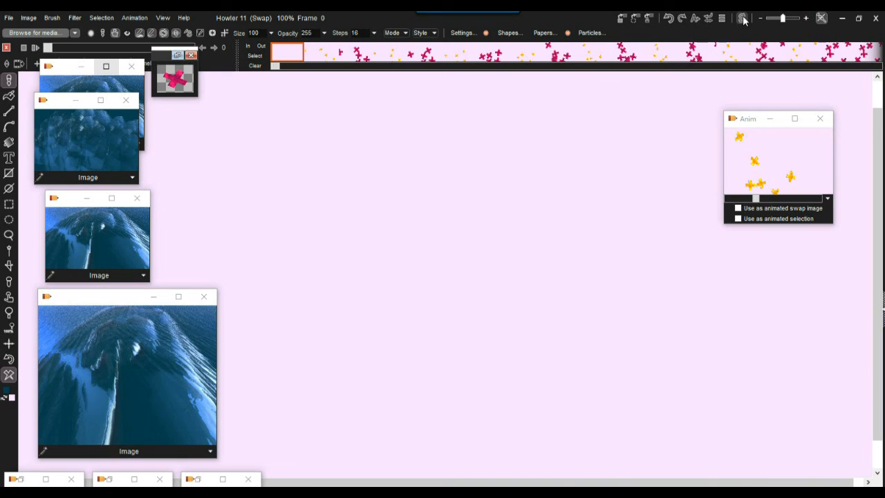
pyautogui.click(744, 20)
pyautogui.scroll(-6, 533, 185)
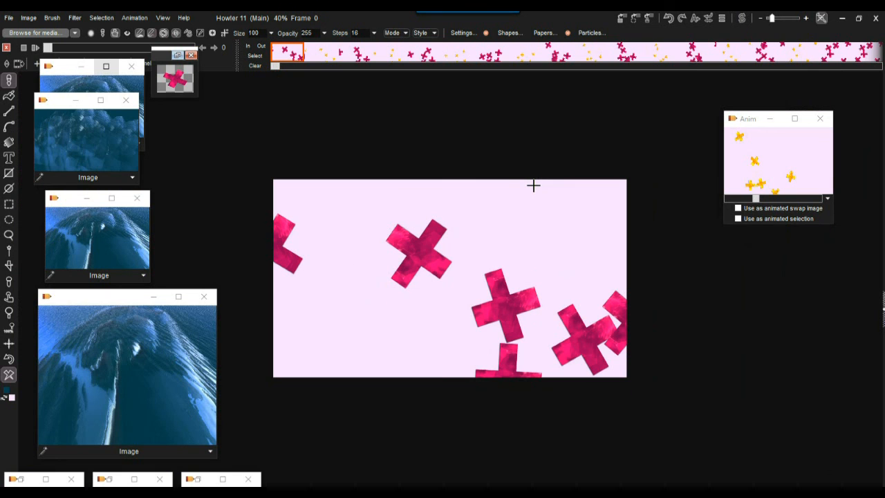
pyautogui.moveTo(747, 126); pyautogui.dragTo(724, 110)
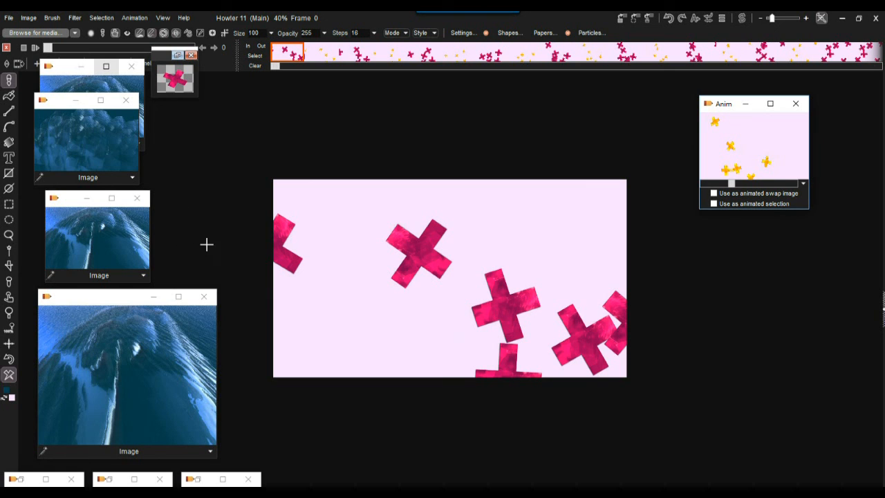
pyautogui.scroll(6, 283, 220)
pyautogui.scroll(-6, 539, 156)
# Render an animated Sky over all frames with speeds x 1, y 2 and z 3, and play it back
pyautogui.click(74, 19)
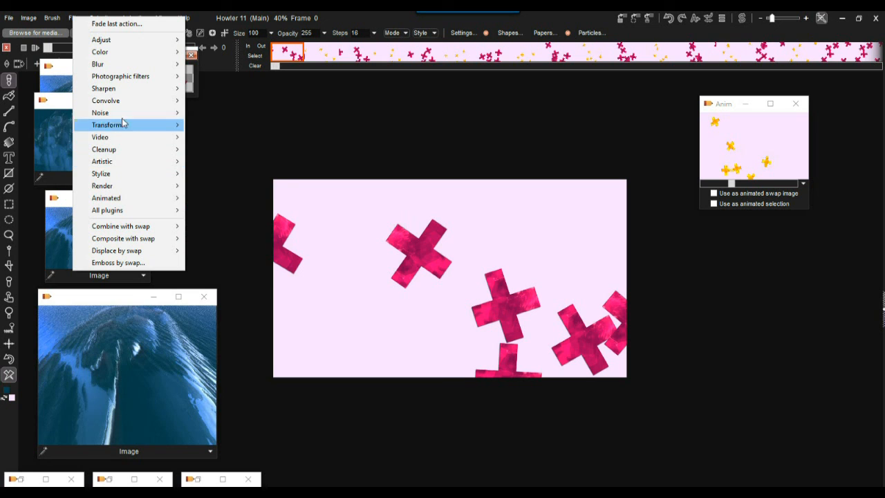
pyautogui.moveTo(114, 186)
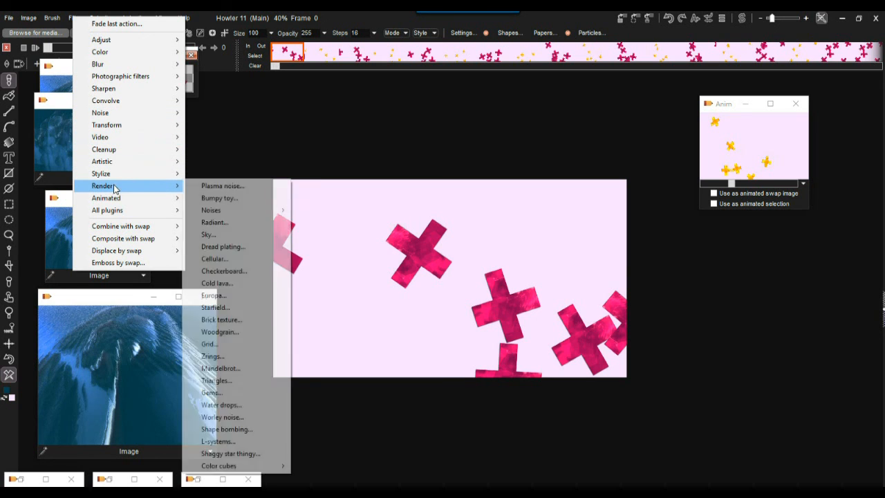
pyautogui.click(229, 235)
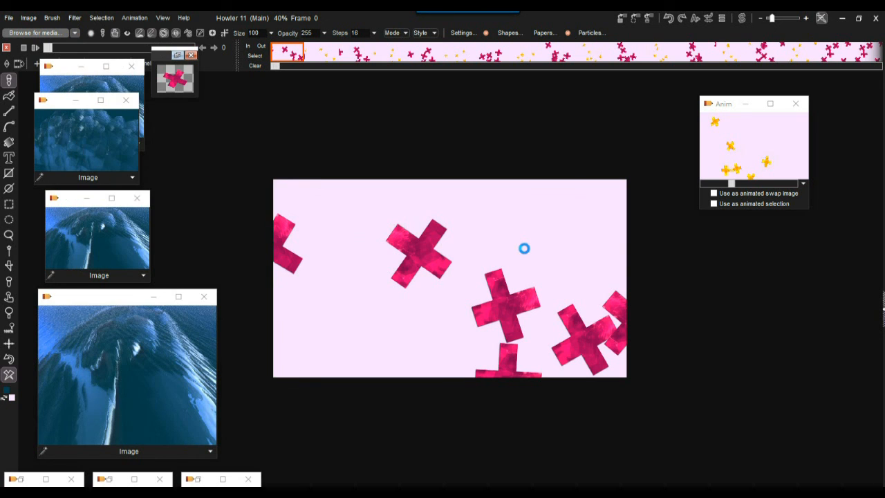
pyautogui.moveTo(446, 139); pyautogui.dragTo(211, 94)
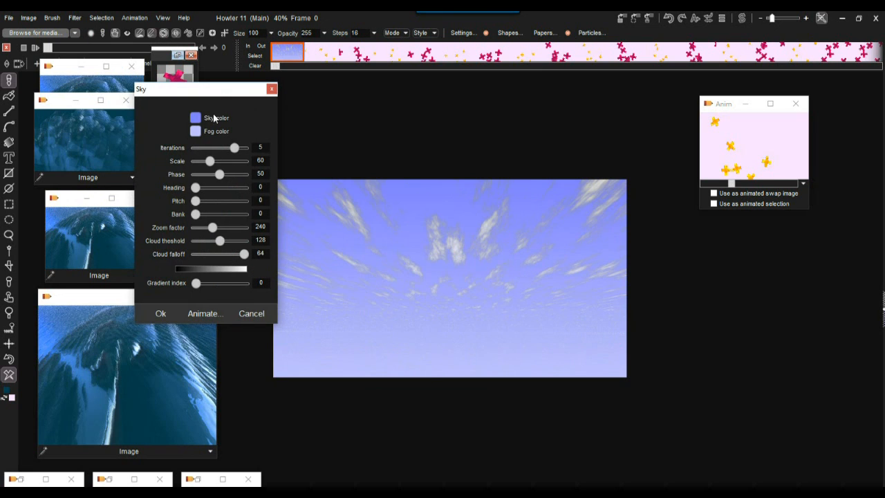
pyautogui.click(203, 313)
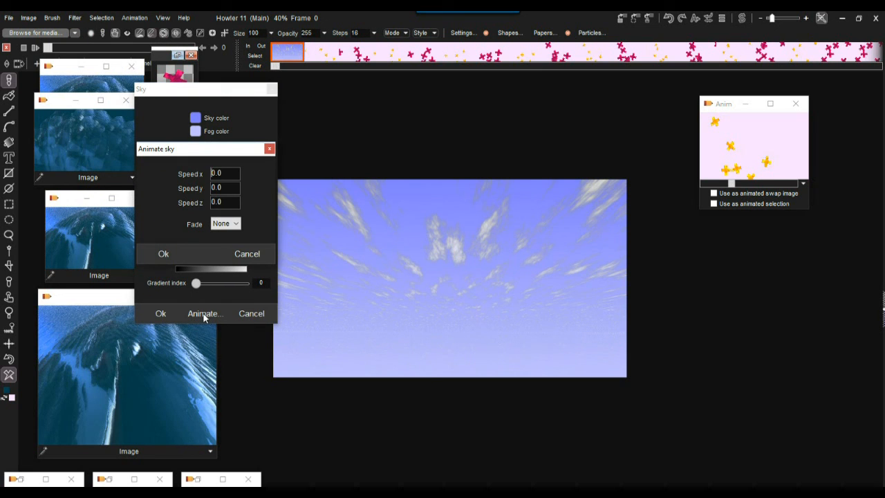
pyautogui.moveTo(227, 174); pyautogui.dragTo(190, 169)
pyautogui.write('1')
pyautogui.moveTo(219, 188); pyautogui.dragTo(174, 193)
pyautogui.write('2')
pyautogui.moveTo(237, 203); pyautogui.dragTo(175, 200)
pyautogui.write('3')
pyautogui.click(164, 254)
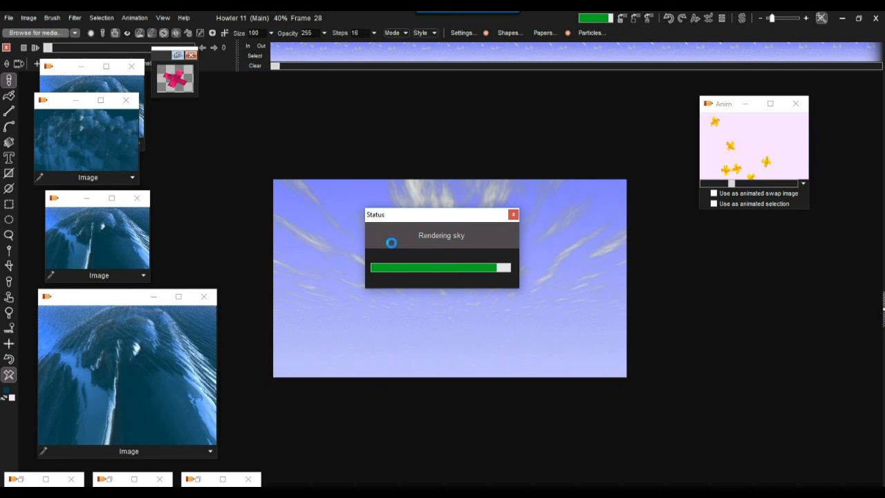
pyautogui.click(36, 47)
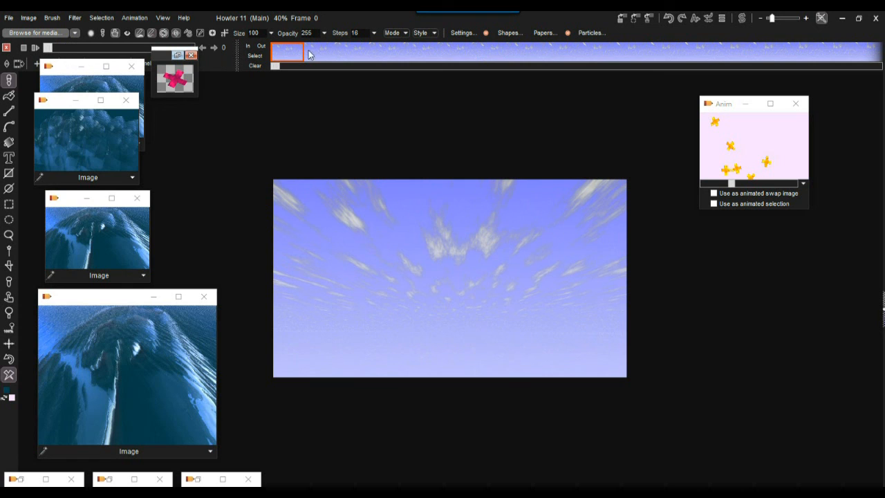
# Store the sky animation to memory and place its window below the stored cross animation's window
pyautogui.click(135, 18)
pyautogui.moveTo(168, 65)
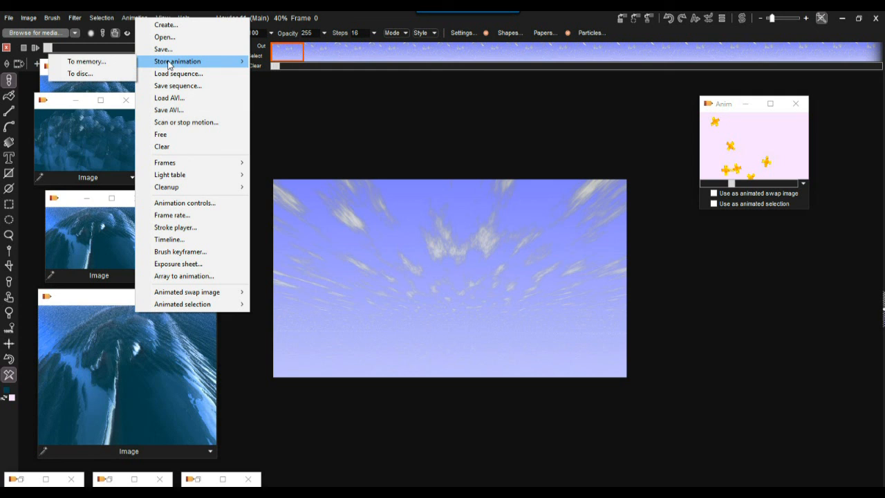
pyautogui.click(83, 62)
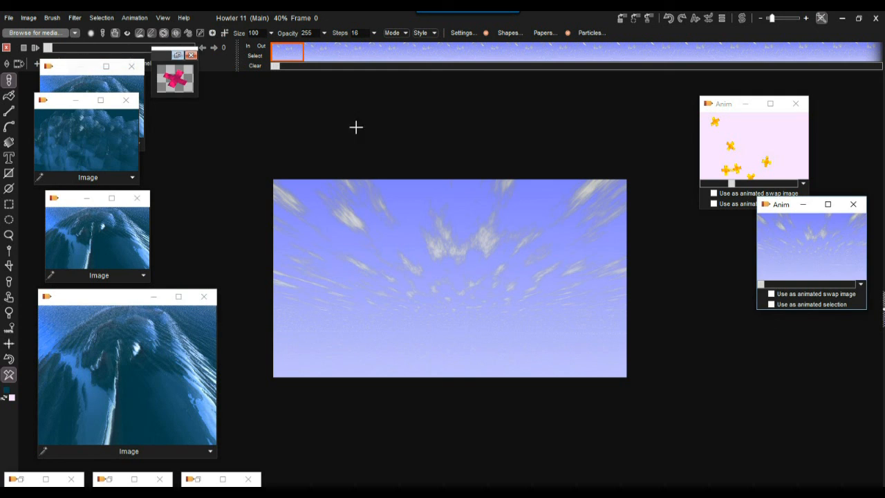
pyautogui.moveTo(781, 209); pyautogui.dragTo(738, 293)
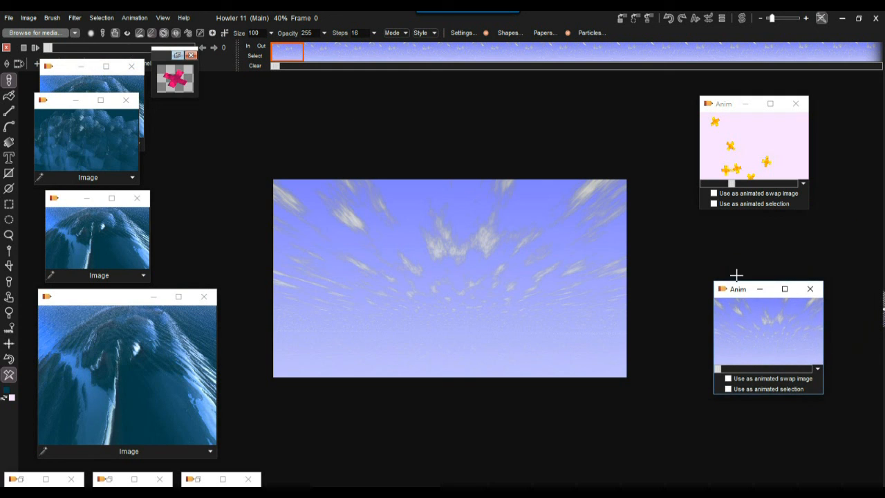
# Restore the stored cross animation, and replace it with the stored sky animation
pyautogui.click(768, 146)
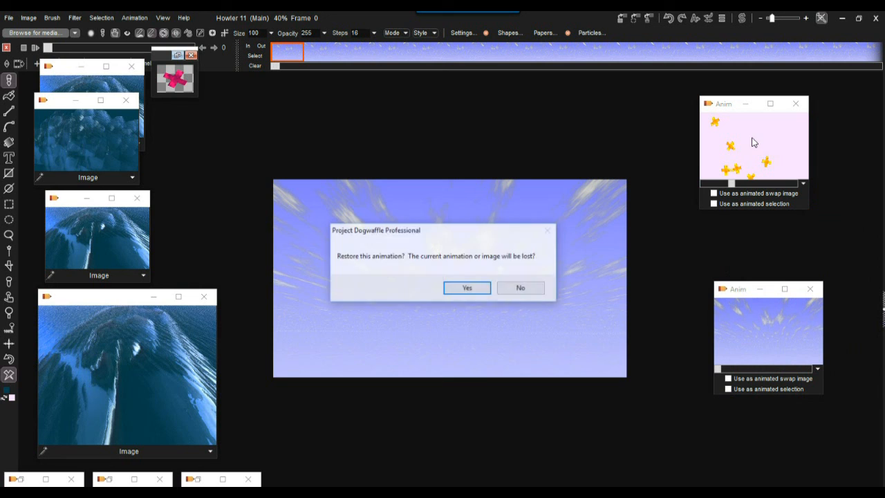
pyautogui.click(468, 287)
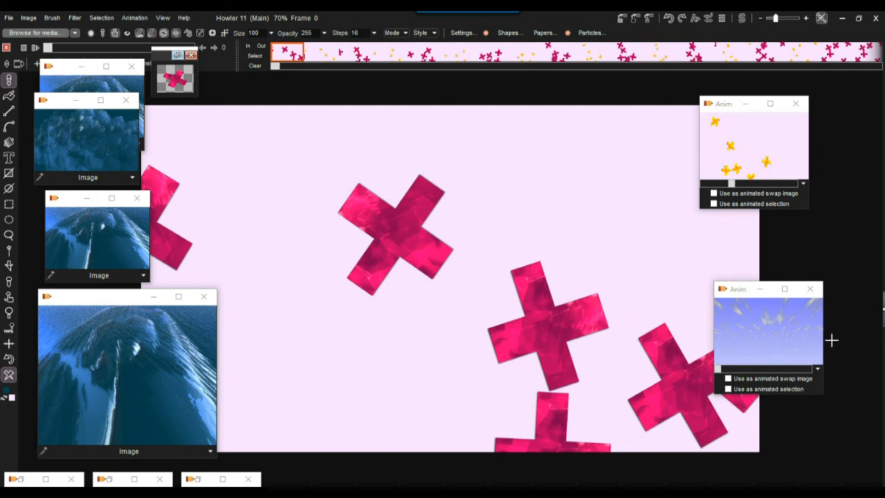
pyautogui.click(767, 334)
pyautogui.click(461, 289)
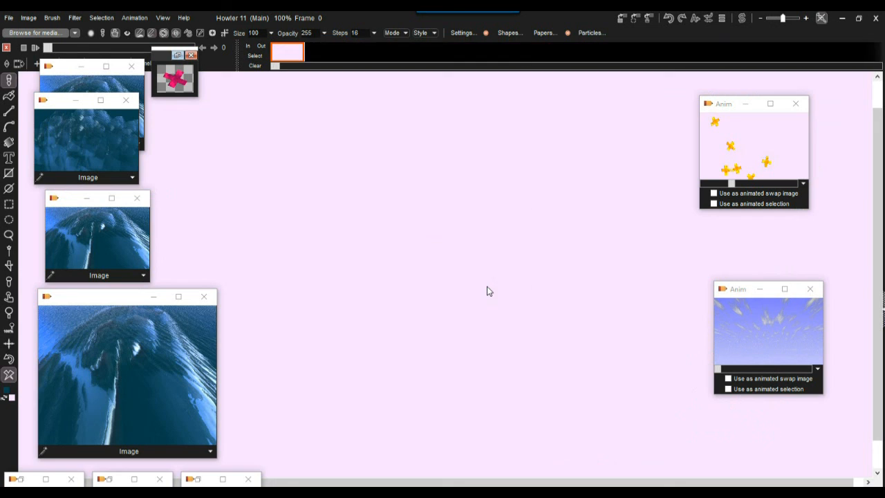
# Play the sky animation, restore a stored ocean image over its first frame and pick up the stored cross brush
pyautogui.click(35, 47)
pyautogui.moveTo(47, 50)
pyautogui.mouseDown()
pyautogui.moveTo(93, 50)
pyautogui.moveTo(47, 50)
pyautogui.mouseUp()
pyautogui.click(96, 146)
pyautogui.click(177, 83)
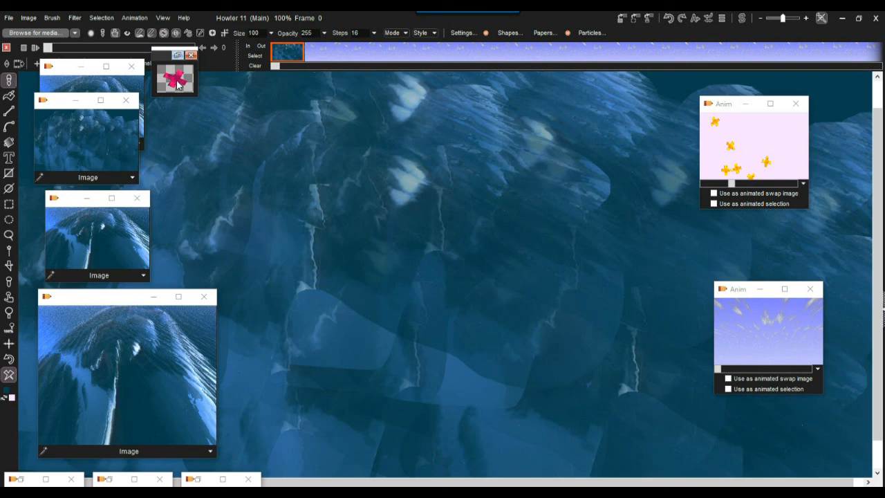
# Minimize the four open stored image windows and close the stored brush window
pyautogui.click(75, 100)
pyautogui.click(81, 66)
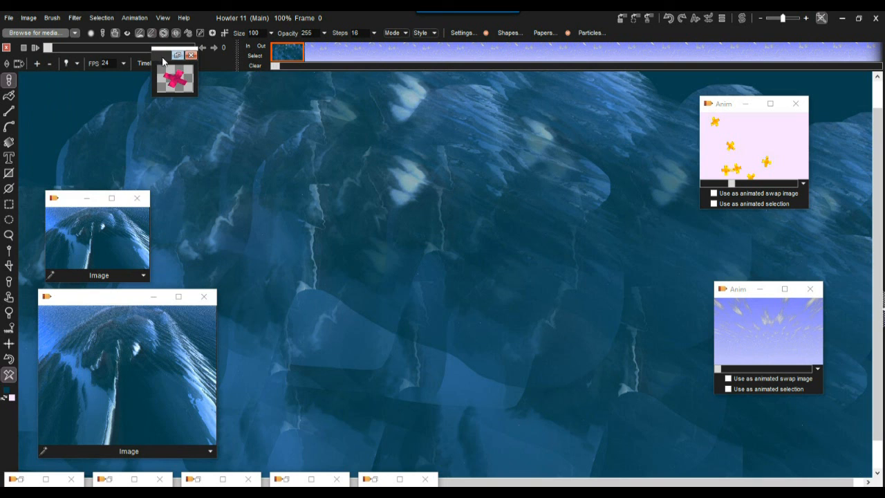
pyautogui.moveTo(157, 56); pyautogui.dragTo(40, 110)
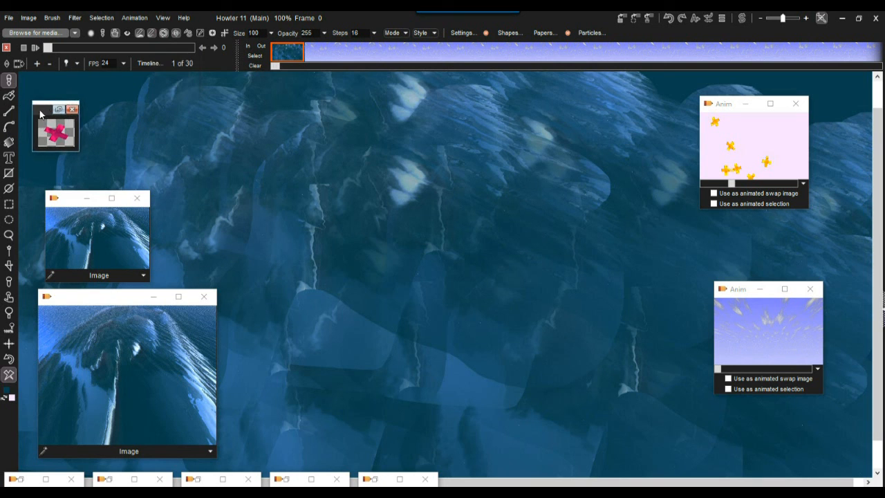
pyautogui.click(87, 199)
pyautogui.click(154, 297)
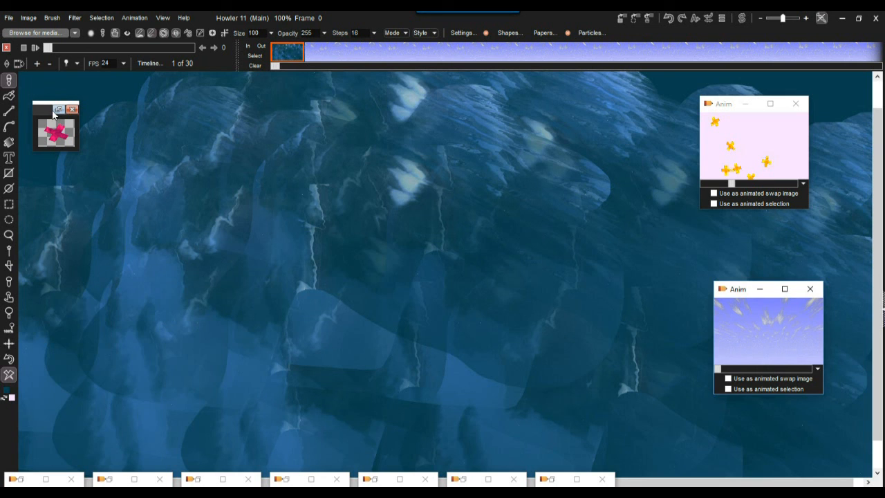
pyautogui.click(72, 109)
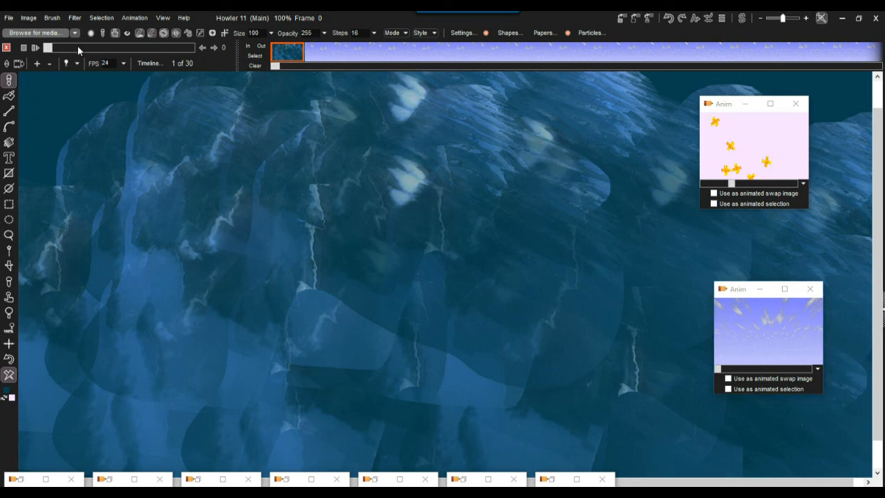
# Scrub the modified animation and restore the stored sky animation over it
pyautogui.moveTo(77, 47); pyautogui.dragTo(87, 51)
pyautogui.click(757, 314)
pyautogui.doubleClick(757, 318)
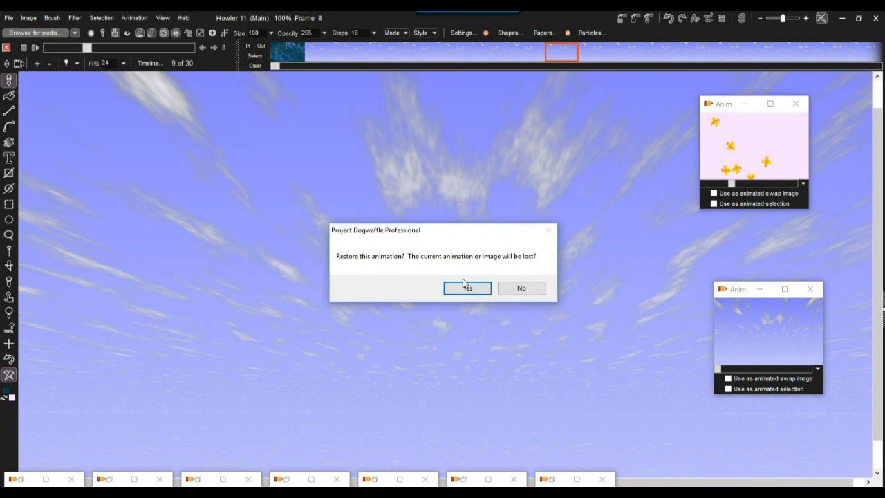
pyautogui.click(464, 289)
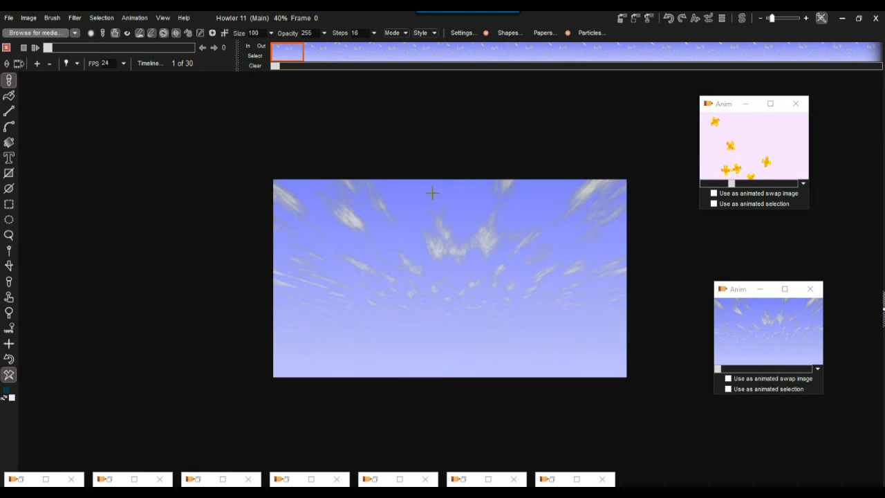
# Reverse the frames of the sky animation and play it back
pyautogui.rightClick(361, 54)
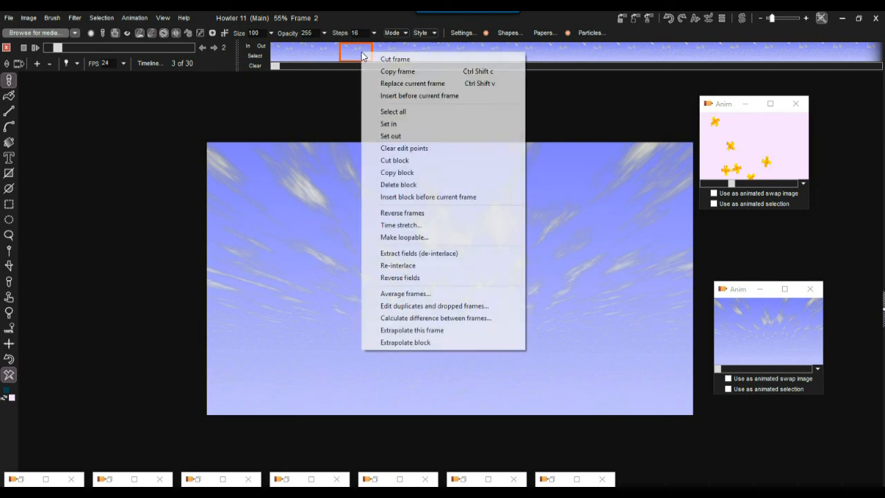
pyautogui.click(406, 214)
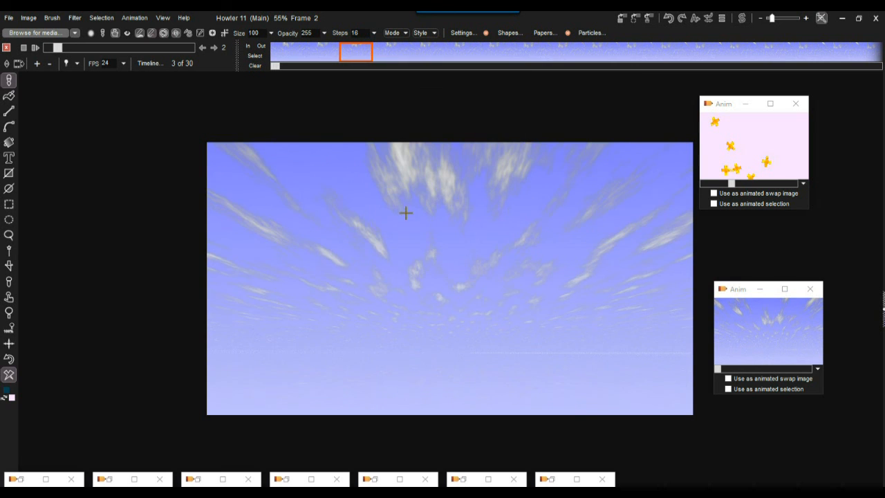
pyautogui.click(35, 47)
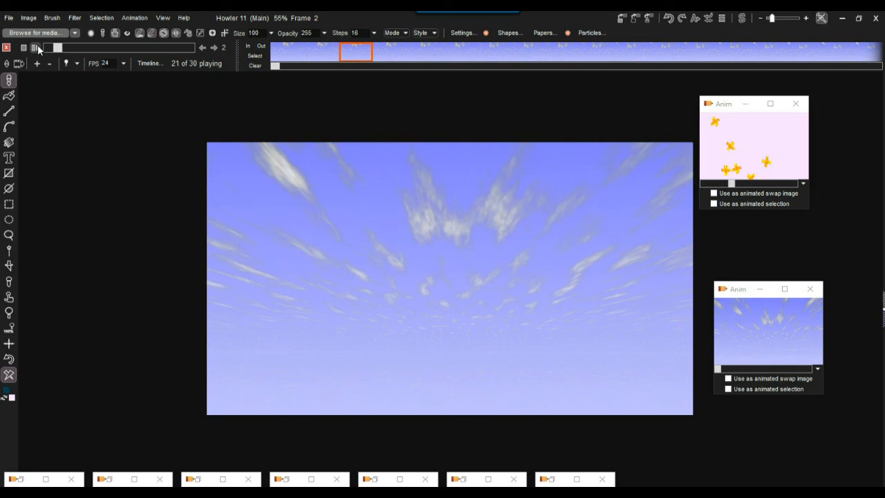
pyautogui.click(159, 49)
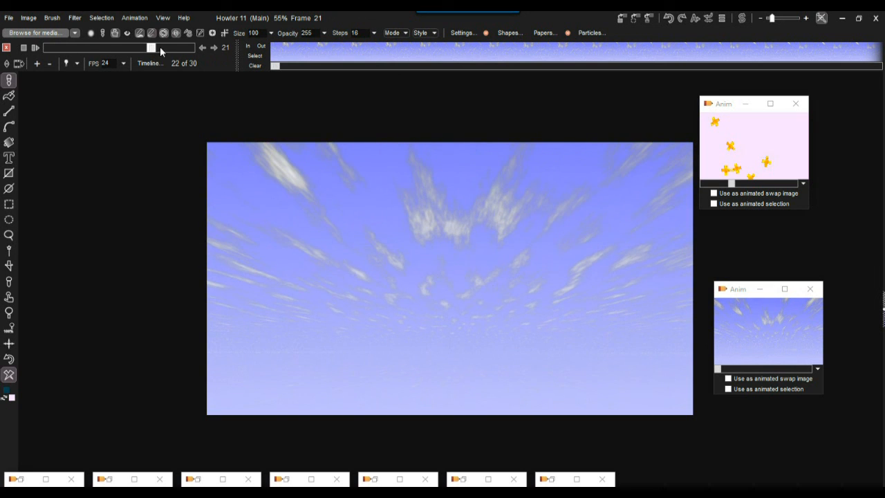
# Time stretch the animation to 60 frames with frame blending, and review it by playing and scrubbing
pyautogui.rightClick(336, 55)
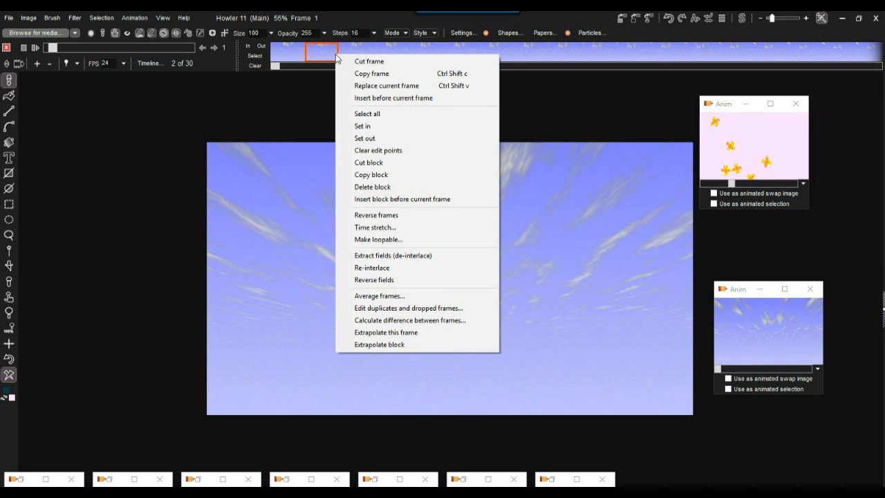
pyautogui.click(366, 226)
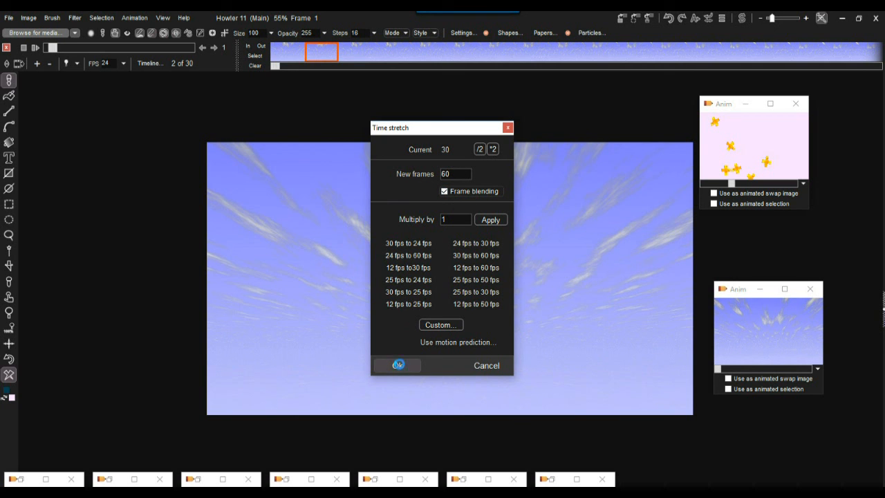
pyautogui.click(397, 366)
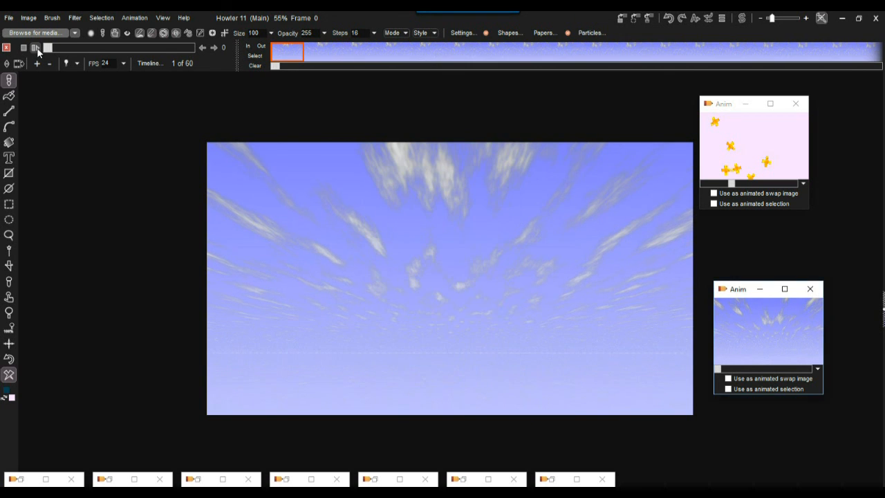
pyautogui.click(37, 50)
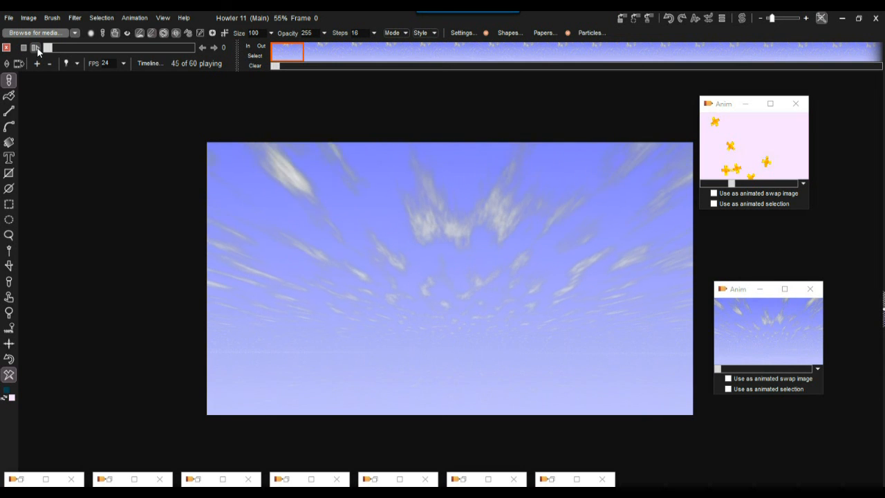
pyautogui.moveTo(55, 46); pyautogui.dragTo(171, 49)
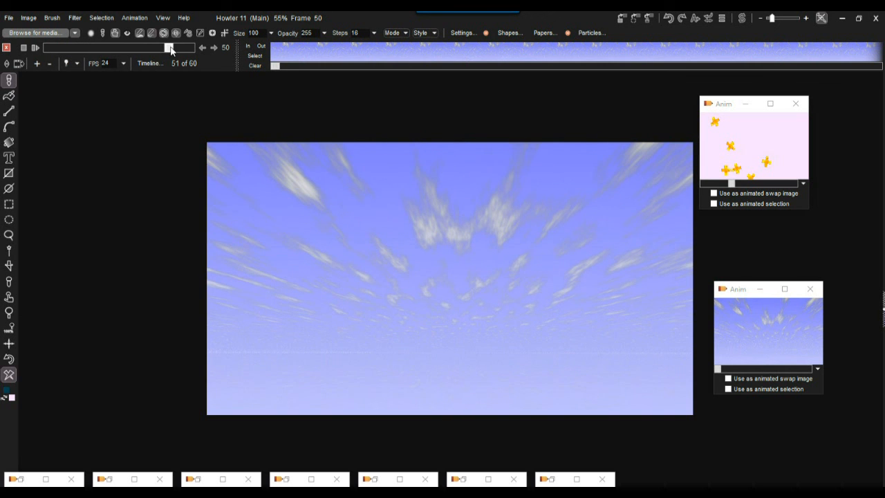
pyautogui.moveTo(171, 49); pyautogui.dragTo(139, 43)
# Store the stretched animation to disc, stack its window above the in-memory sky animation's window, and scrub its preview
pyautogui.click(134, 19)
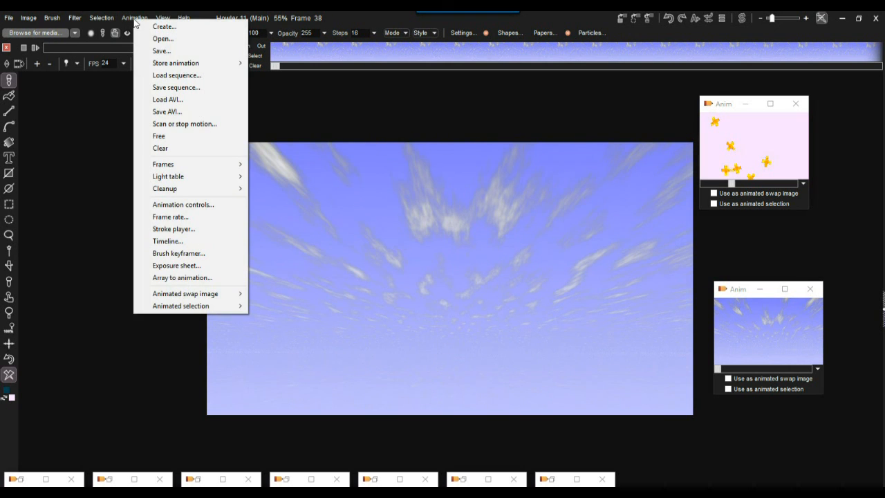
pyautogui.moveTo(160, 66)
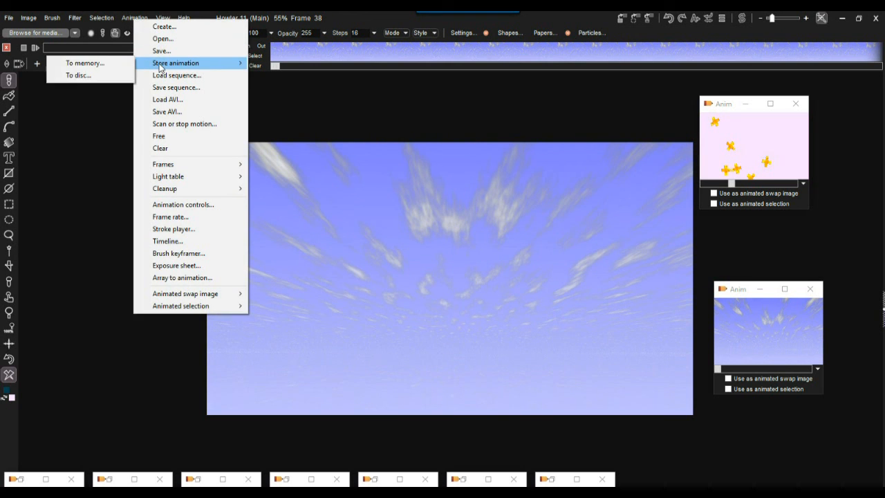
pyautogui.click(110, 77)
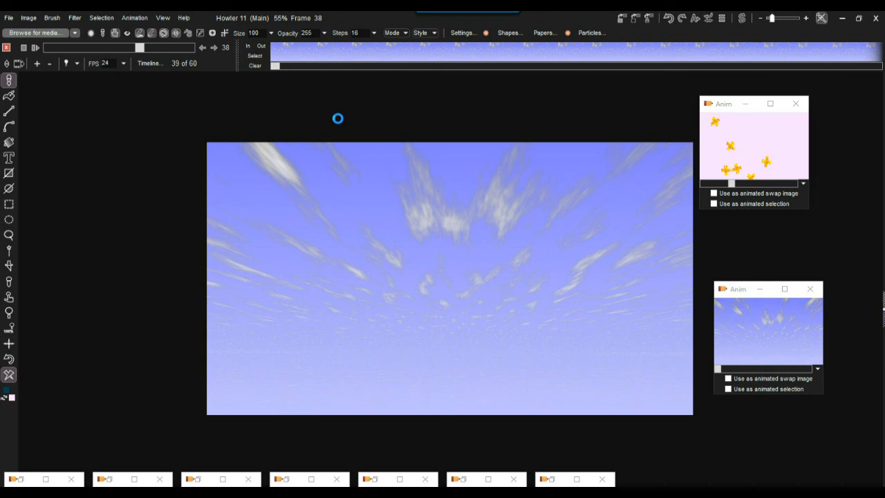
pyautogui.moveTo(795, 376); pyautogui.dragTo(69, 108)
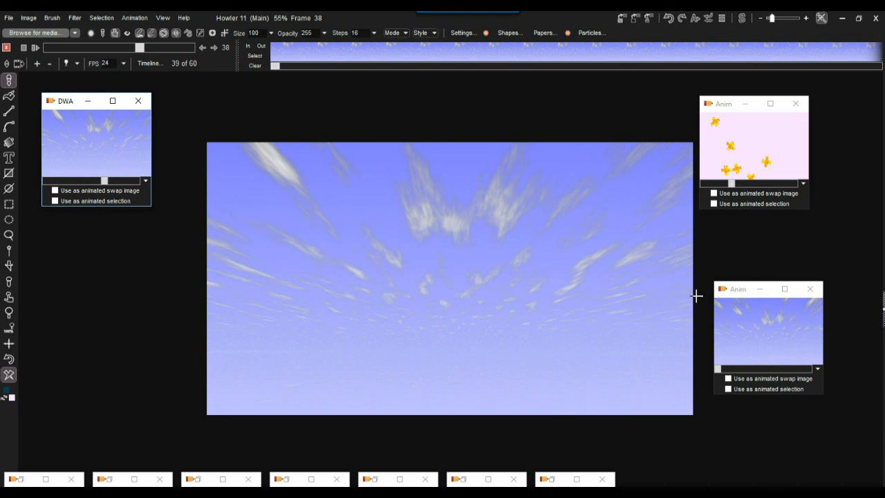
pyautogui.moveTo(741, 297); pyautogui.dragTo(72, 235)
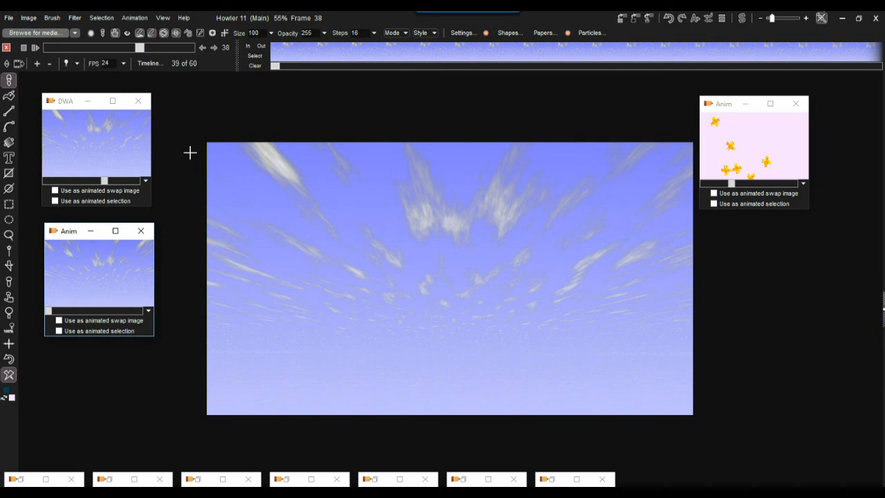
pyautogui.moveTo(103, 181); pyautogui.dragTo(82, 196)
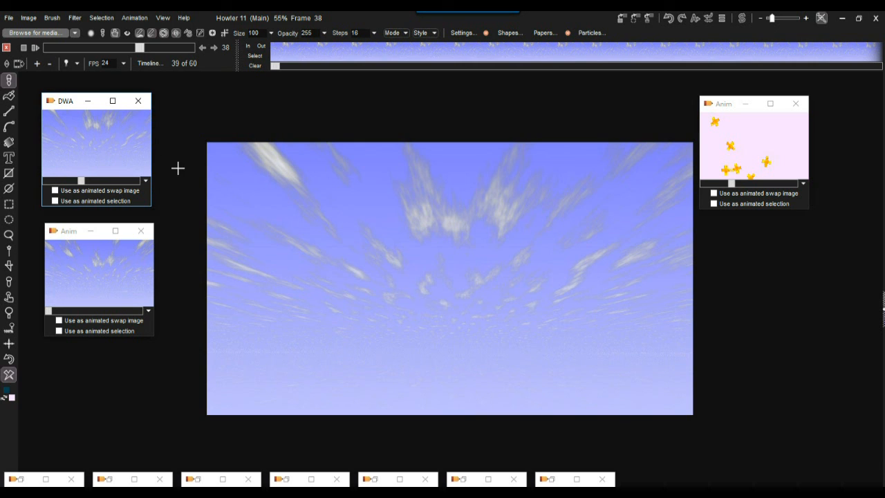
# Scrub the preview of the disc-stored sky animation and look at the options for storing an animation
pyautogui.moveTo(81, 183)
pyautogui.mouseDown()
pyautogui.moveTo(119, 181)
pyautogui.moveTo(72, 182)
pyautogui.mouseUp()
pyautogui.click(101, 19)
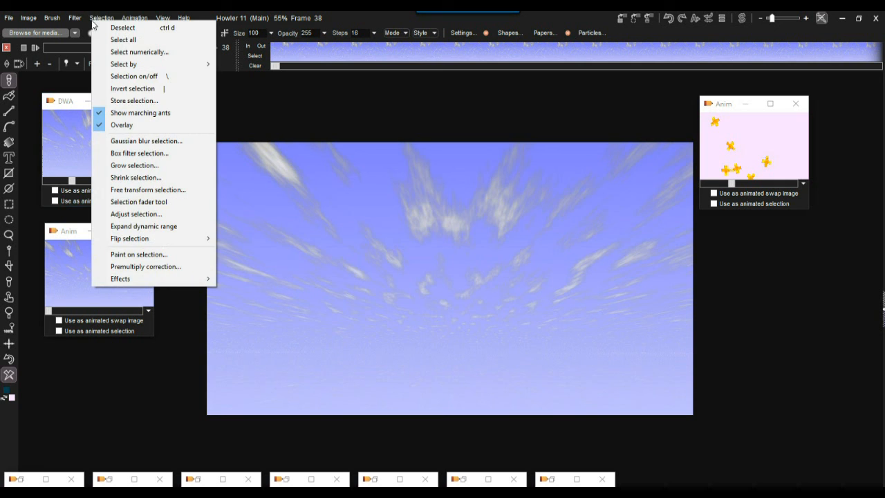
pyautogui.moveTo(138, 22)
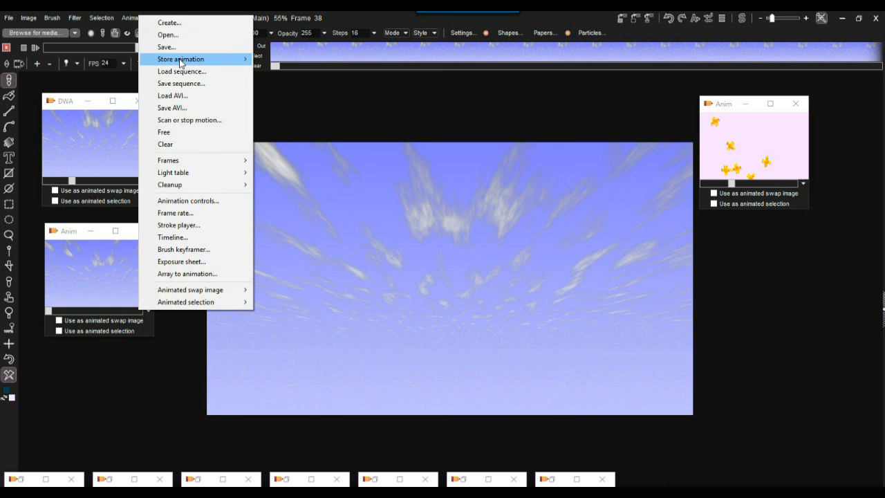
pyautogui.moveTo(180, 63)
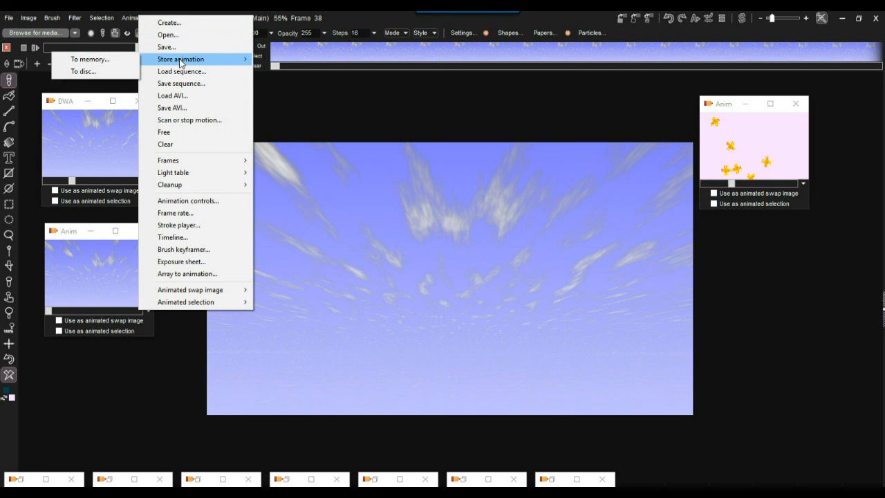
# Restore the sky animation stored in memory, replace it with the 60-frame animation stored on disc, and scrub the disc-stored preview
pyautogui.click(94, 256)
pyautogui.click(472, 293)
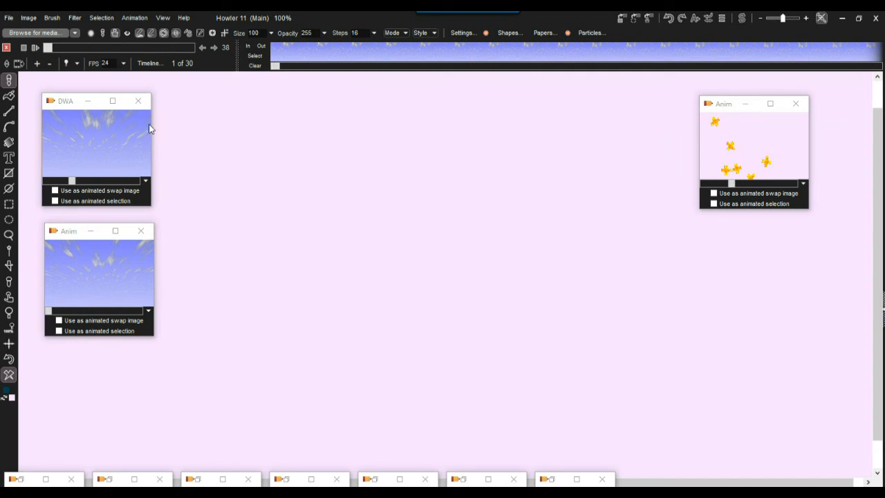
pyautogui.click(105, 136)
pyautogui.click(467, 288)
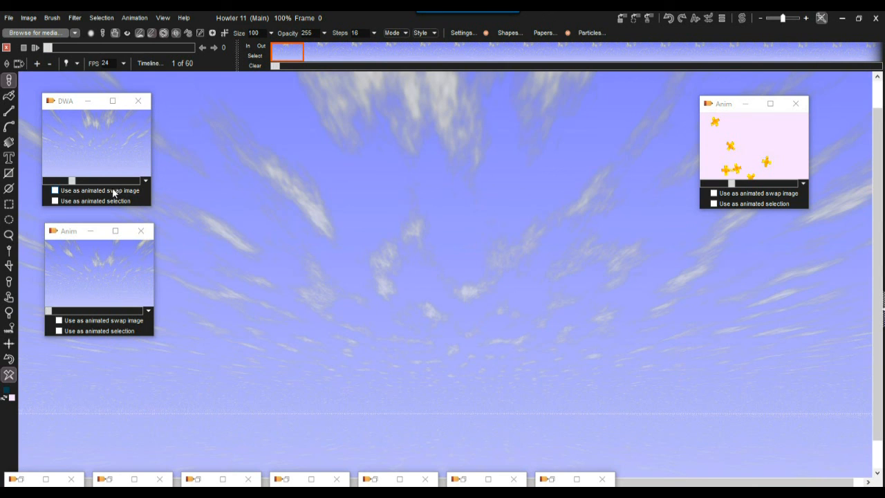
pyautogui.moveTo(72, 181); pyautogui.dragTo(61, 182)
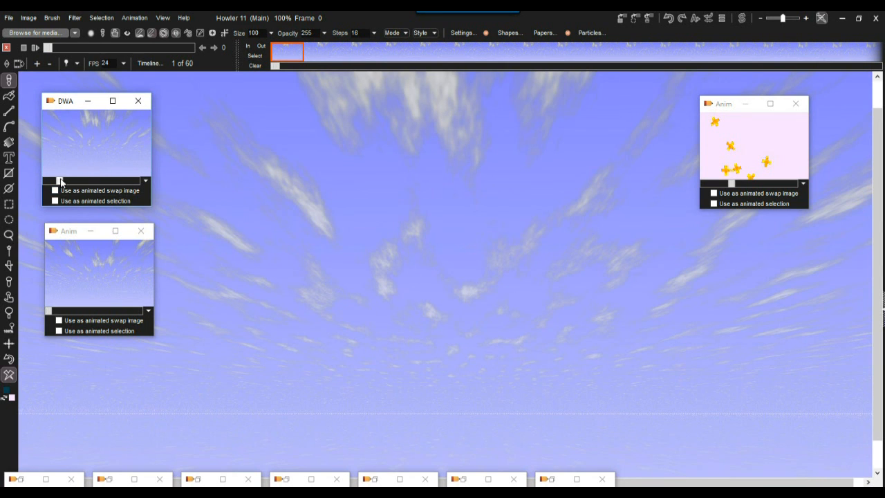
# Use the sky animation stored in memory as an animated brush and paint a stroke across the canvas with it
pyautogui.click(149, 312)
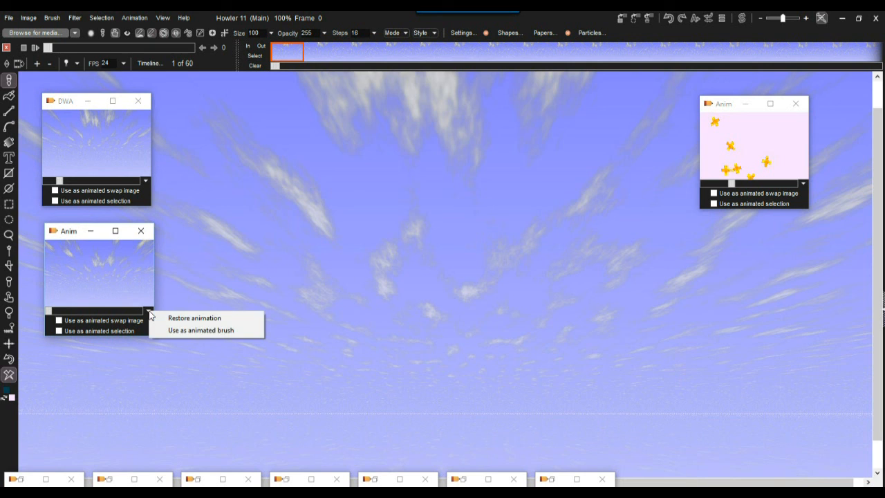
pyautogui.click(202, 331)
pyautogui.moveTo(300, 196)
pyautogui.mouseDown()
pyautogui.moveTo(271, 251)
pyautogui.moveTo(350, 320)
pyautogui.moveTo(341, 271)
pyautogui.moveTo(708, 186)
pyautogui.moveTo(500, 370)
pyautogui.moveTo(315, 99)
pyautogui.moveTo(295, 247)
pyautogui.moveTo(475, 194)
pyautogui.moveTo(330, 283)
pyautogui.moveTo(298, 109)
pyautogui.moveTo(307, 77)
pyautogui.mouseUp()
# Set the brush steps to 4, turn off the brush rotation, and paint another stroke with the animated sky brush
pyautogui.click(373, 33)
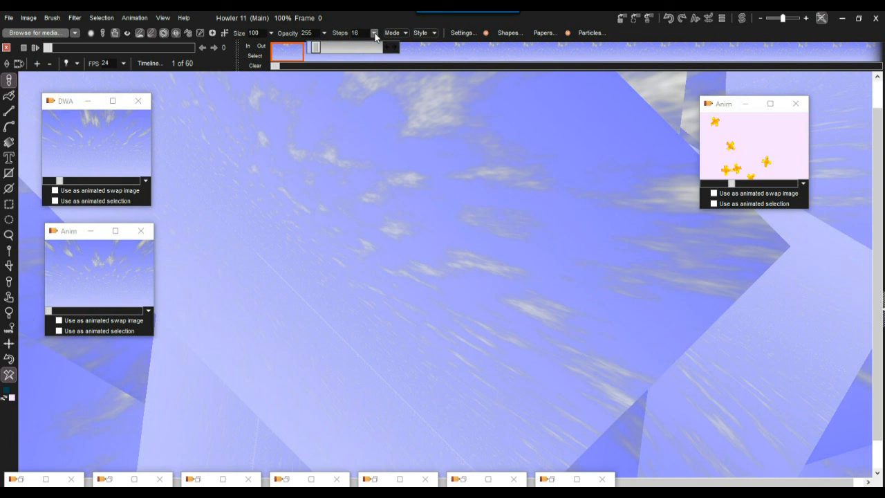
pyautogui.moveTo(338, 52); pyautogui.dragTo(311, 53)
pyautogui.moveTo(313, 52); pyautogui.dragTo(311, 52)
pyautogui.click(162, 34)
pyautogui.moveTo(356, 217)
pyautogui.mouseDown()
pyautogui.moveTo(545, 197)
pyautogui.moveTo(546, 312)
pyautogui.moveTo(277, 283)
pyautogui.moveTo(173, 89)
pyautogui.mouseUp()
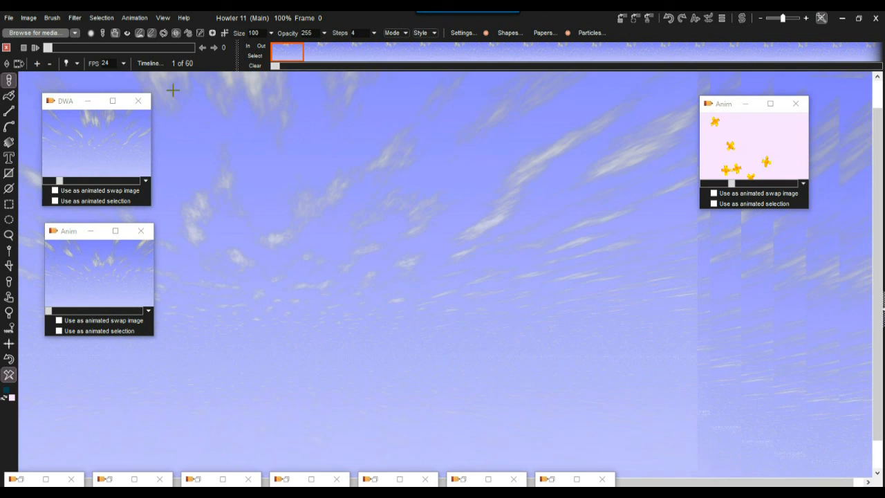
# Store the animated sky brush and set its scale to 40 and its hue to -88
pyautogui.click(50, 18)
pyautogui.click(95, 64)
pyautogui.moveTo(80, 88); pyautogui.dragTo(223, 101)
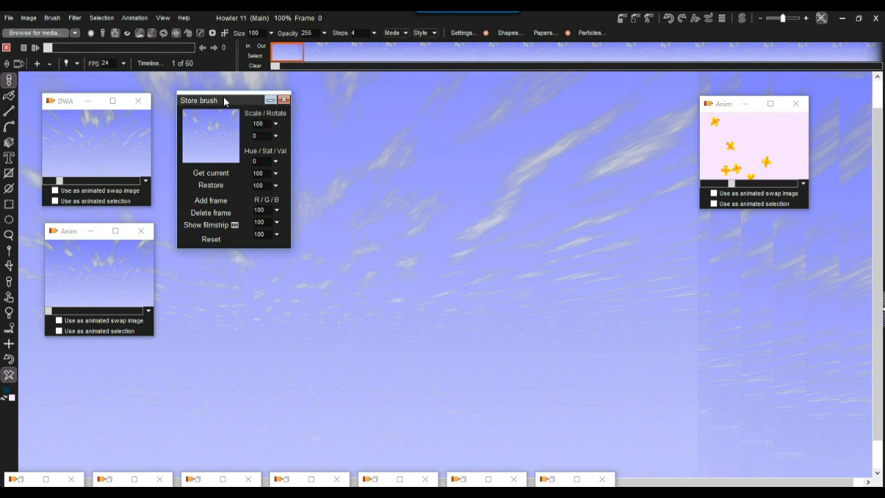
pyautogui.click(275, 124)
pyautogui.moveTo(243, 137); pyautogui.dragTo(224, 138)
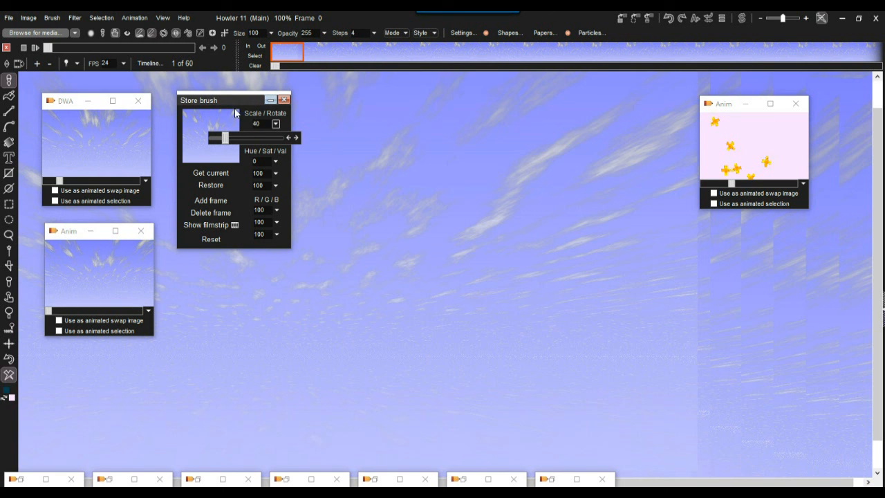
pyautogui.click(239, 100)
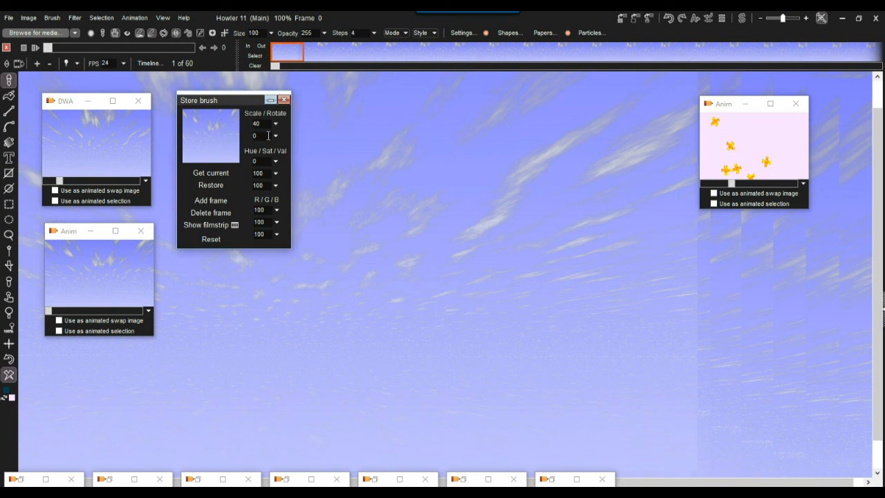
pyautogui.click(275, 161)
pyautogui.moveTo(247, 175); pyautogui.dragTo(232, 178)
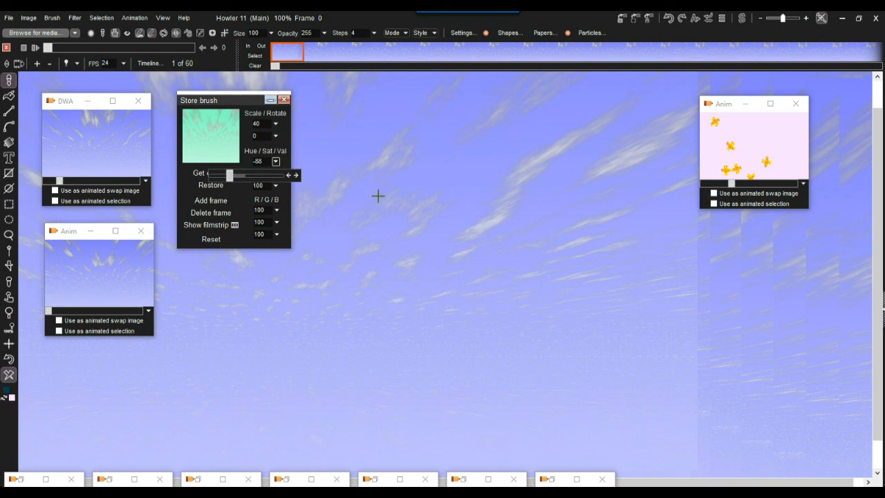
# Paint green-tinted sky brush strokes without and with rotation, and restore the disc-stored sky animation over them
pyautogui.moveTo(453, 227)
pyautogui.mouseDown()
pyautogui.moveTo(535, 214)
pyautogui.moveTo(464, 190)
pyautogui.moveTo(324, 375)
pyautogui.moveTo(376, 313)
pyautogui.moveTo(577, 297)
pyautogui.moveTo(477, 233)
pyautogui.moveTo(603, 326)
pyautogui.moveTo(443, 312)
pyautogui.mouseUp()
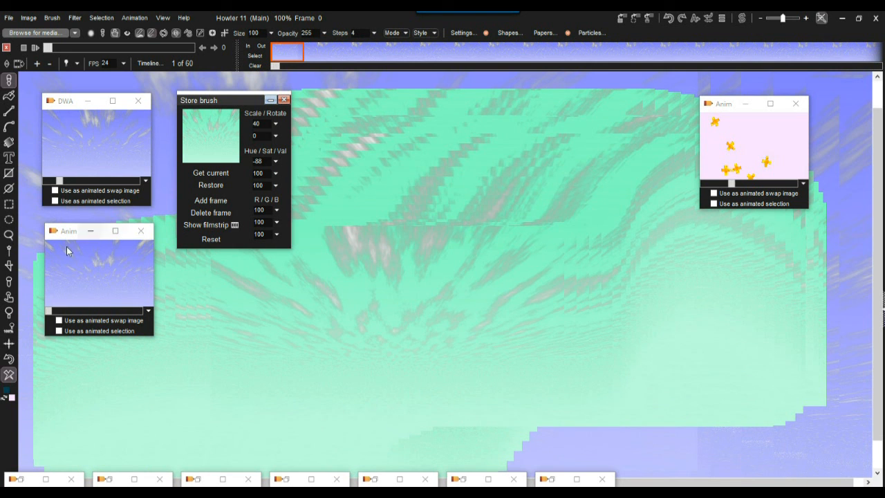
pyautogui.moveTo(235, 100)
pyautogui.mouseDown()
pyautogui.moveTo(139, 170)
pyautogui.moveTo(118, 290)
pyautogui.moveTo(92, 298)
pyautogui.moveTo(133, 303)
pyautogui.mouseUp()
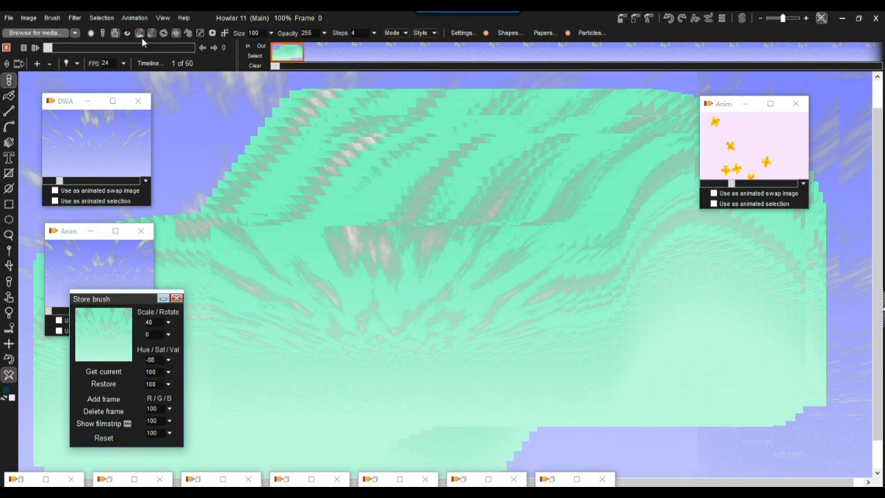
pyautogui.moveTo(315, 186)
pyautogui.mouseDown()
pyautogui.moveTo(270, 219)
pyautogui.moveTo(478, 263)
pyautogui.moveTo(179, 215)
pyautogui.mouseUp()
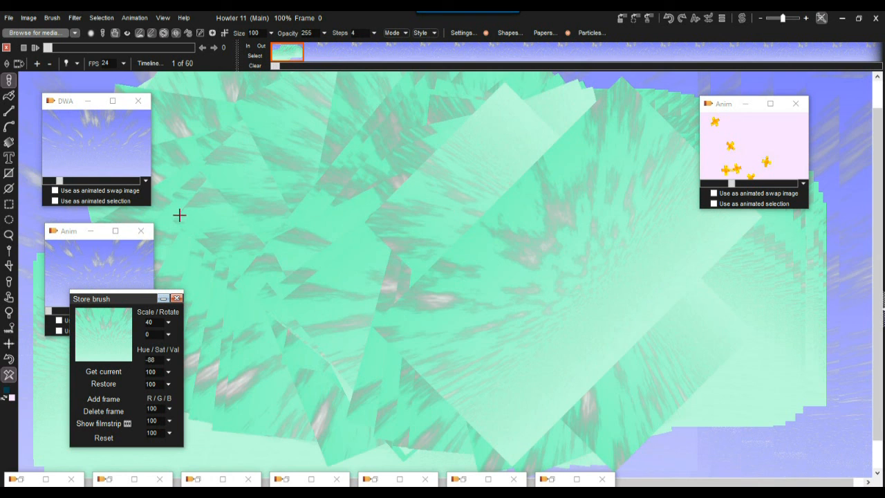
pyautogui.doubleClick(81, 131)
pyautogui.click(467, 289)
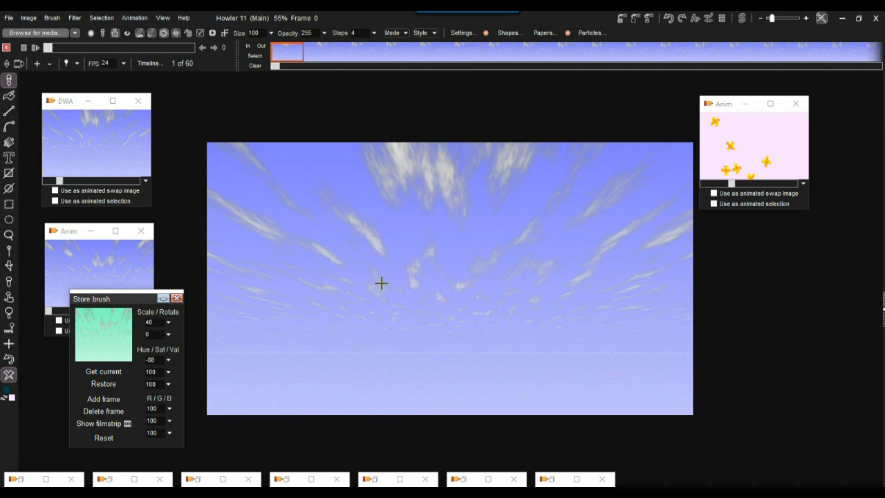
# Paint the tinted brush through the animation's frames, review them by playing and scrubbing, and restore the disc-stored sky animation
pyautogui.press('Up')
pyautogui.moveTo(276, 194)
pyautogui.mouseDown()
pyautogui.moveTo(273, 256)
pyautogui.moveTo(313, 285)
pyautogui.mouseUp()
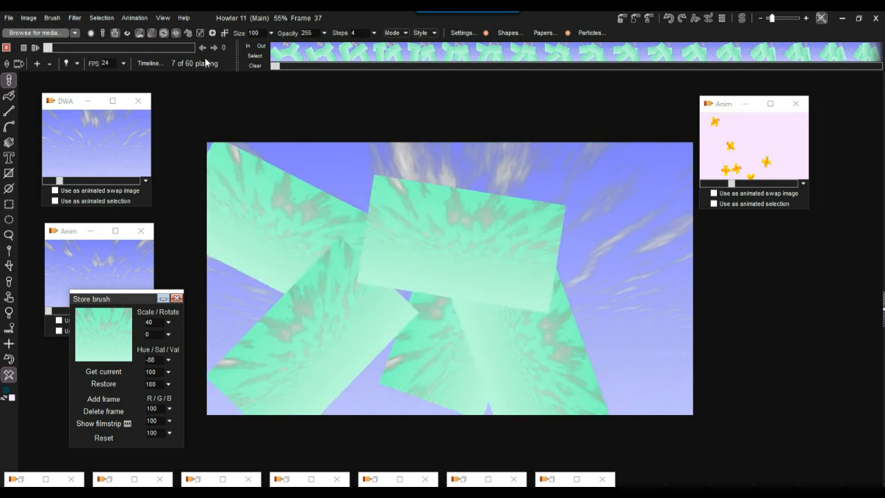
pyautogui.moveTo(102, 48); pyautogui.dragTo(220, 64)
pyautogui.click(98, 125)
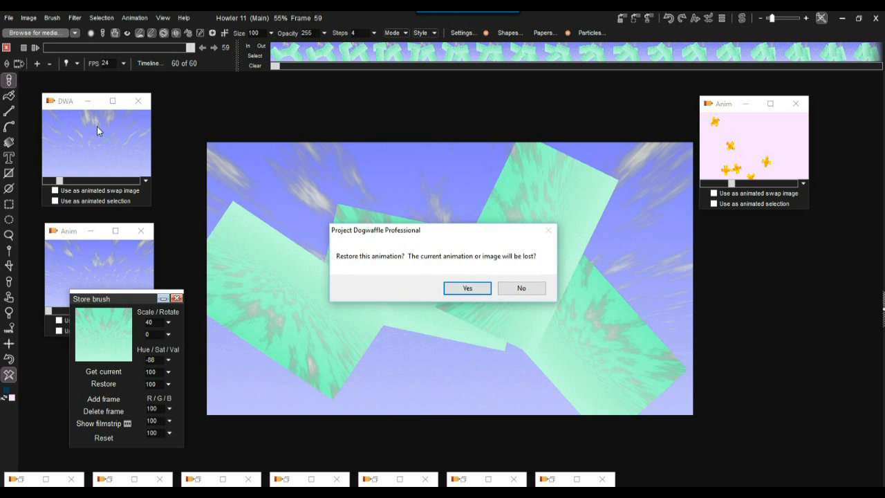
pyautogui.click(480, 292)
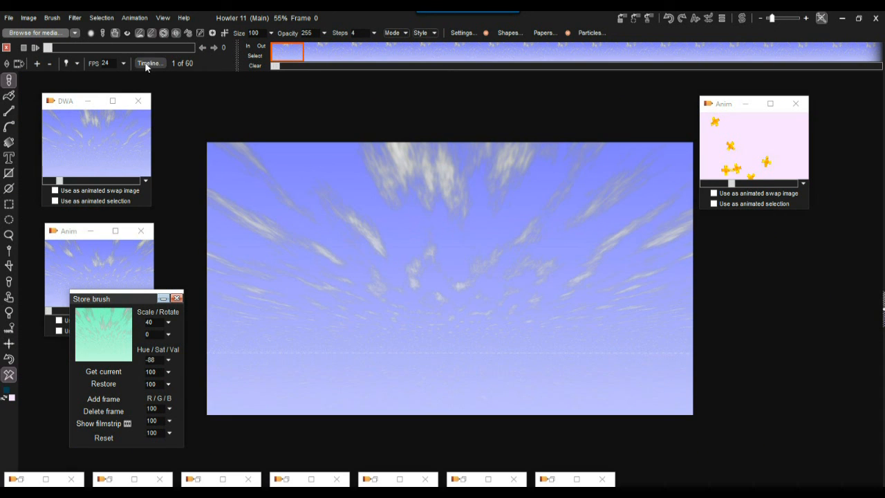
# Choose the Color add filter in the Timeline editor and keyframe frame 1 with Red -16, Green 109 and Blue 39
pyautogui.click(146, 65)
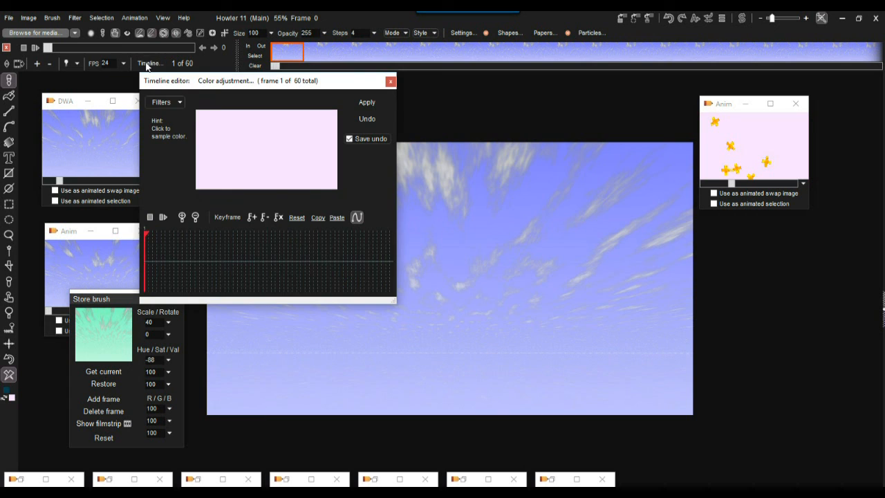
pyautogui.click(170, 103)
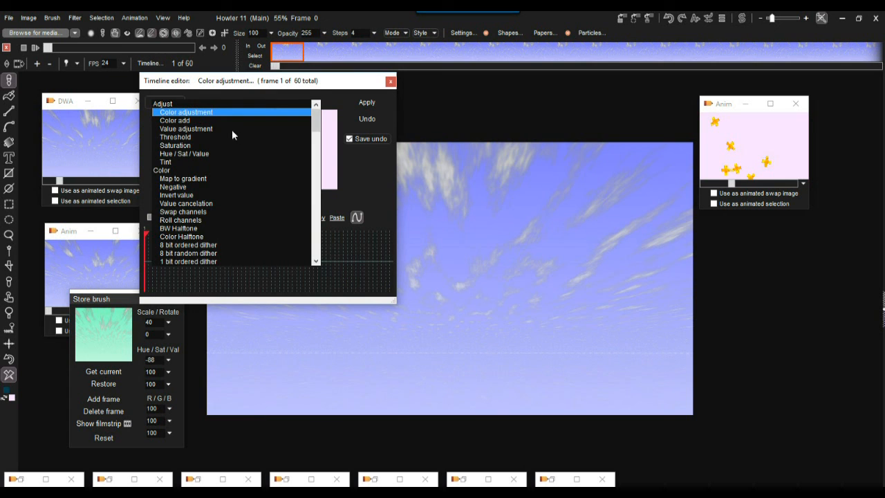
pyautogui.click(181, 121)
pyautogui.moveTo(146, 250)
pyautogui.mouseDown()
pyautogui.moveTo(362, 249)
pyautogui.moveTo(143, 247)
pyautogui.mouseUp()
pyautogui.moveTo(282, 306); pyautogui.dragTo(264, 311)
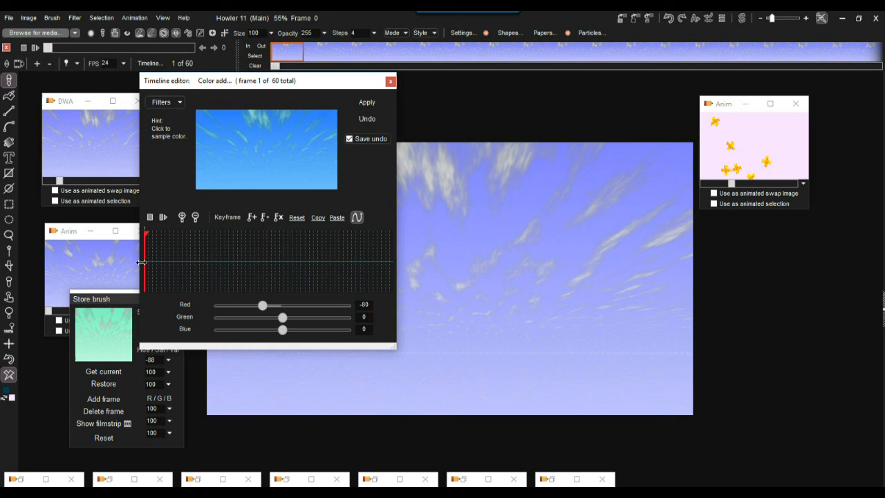
pyautogui.moveTo(282, 318)
pyautogui.mouseDown()
pyautogui.moveTo(299, 318)
pyautogui.moveTo(302, 329)
pyautogui.moveTo(292, 329)
pyautogui.moveTo(309, 317)
pyautogui.moveTo(280, 311)
pyautogui.mouseUp()
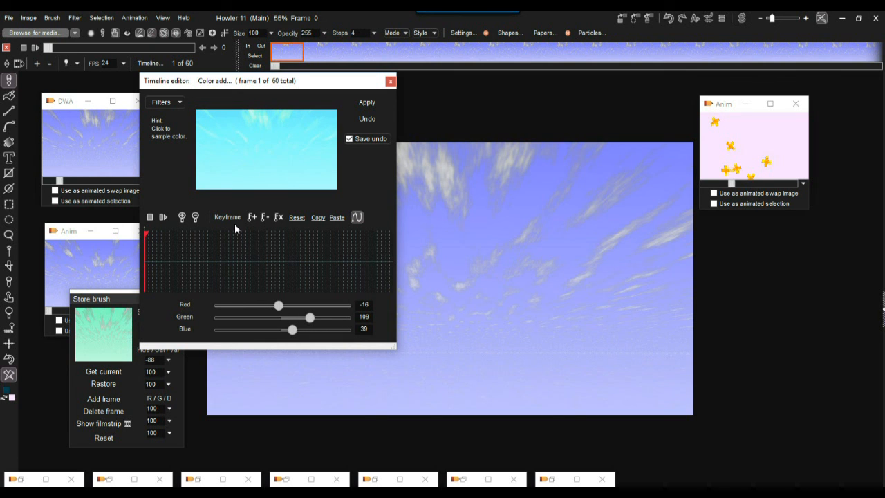
# Add a Color add keyframe at frame 43 with Red 8, Green -139 and Blue -117
pyautogui.moveTo(146, 263); pyautogui.dragTo(322, 263)
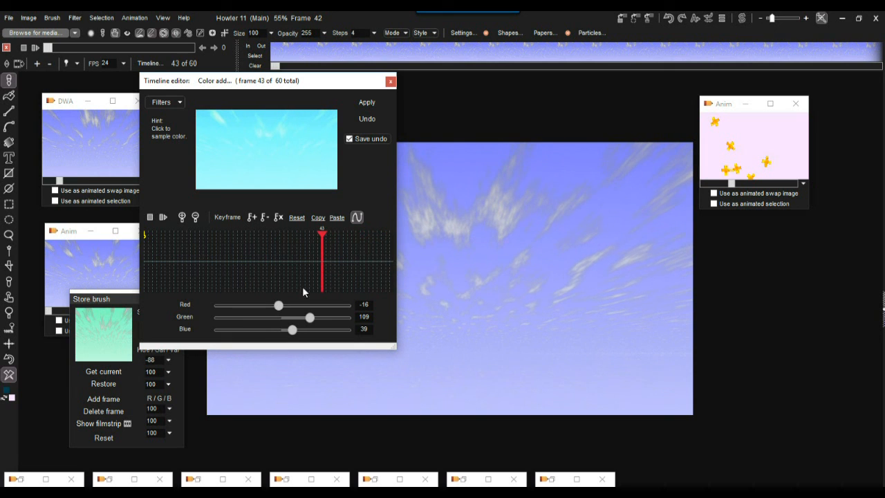
pyautogui.moveTo(310, 318); pyautogui.dragTo(248, 318)
pyautogui.moveTo(279, 305); pyautogui.dragTo(253, 330)
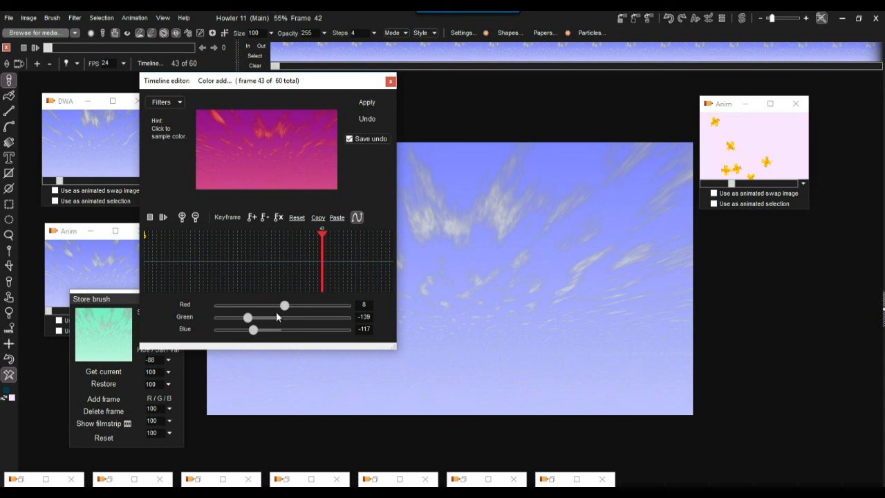
pyautogui.click(252, 217)
# Add a Color add keyframe at frame 60 with Red -209, Green -209 and Blue -247, and apply the filter to the animation
pyautogui.moveTo(321, 262); pyautogui.dragTo(392, 264)
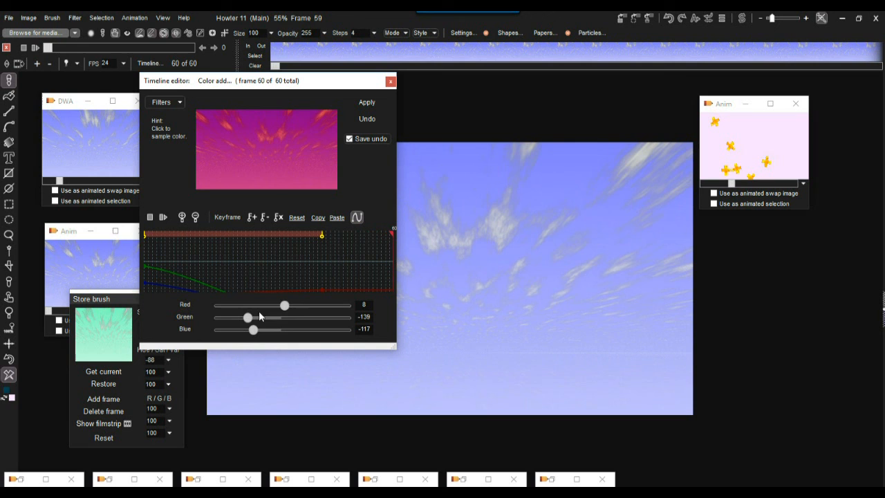
pyautogui.moveTo(284, 305); pyautogui.dragTo(231, 317)
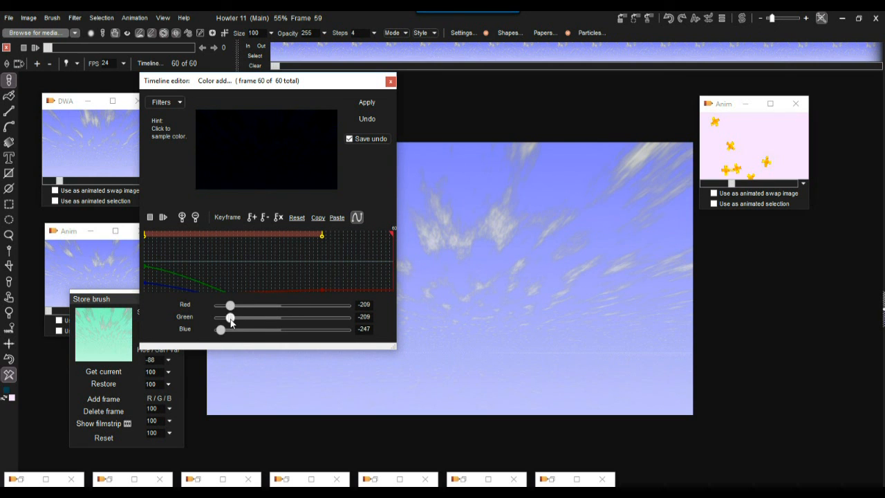
pyautogui.click(251, 218)
pyautogui.click(367, 102)
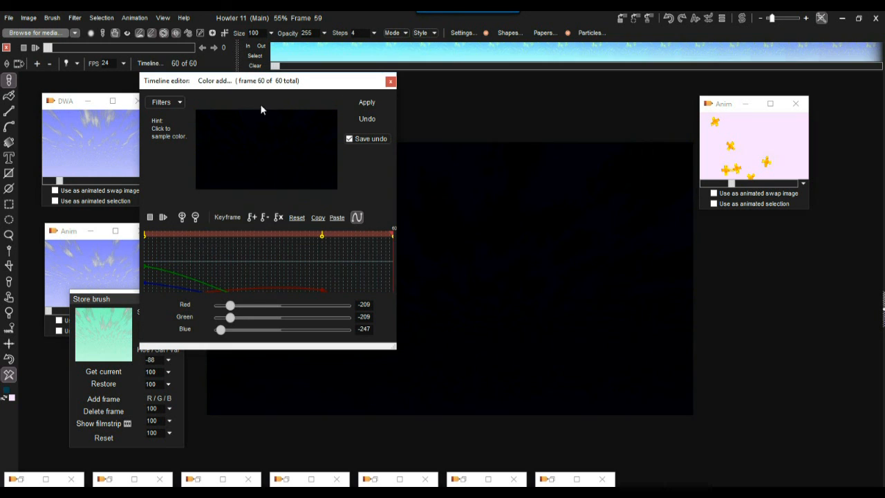
# Play and scrub the color-shifted sky animation, and undo the applied Color add filter
pyautogui.click(35, 47)
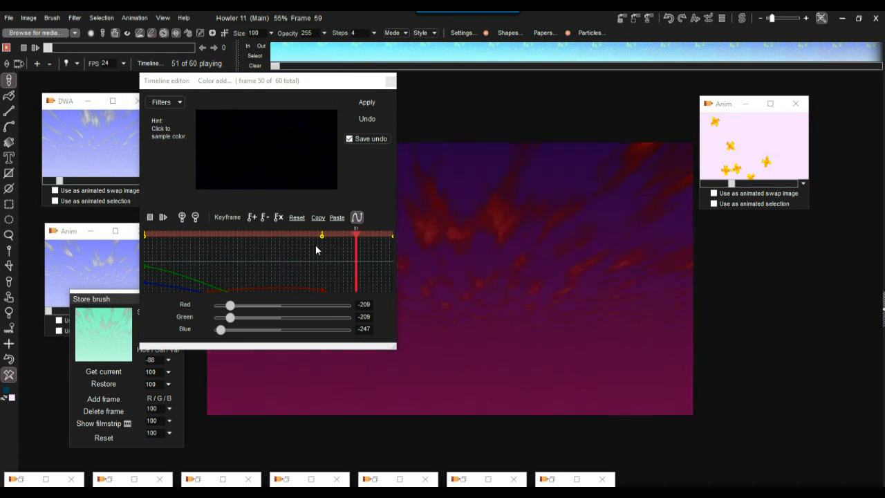
pyautogui.moveTo(68, 50)
pyautogui.mouseDown()
pyautogui.moveTo(170, 53)
pyautogui.moveTo(62, 52)
pyautogui.mouseUp()
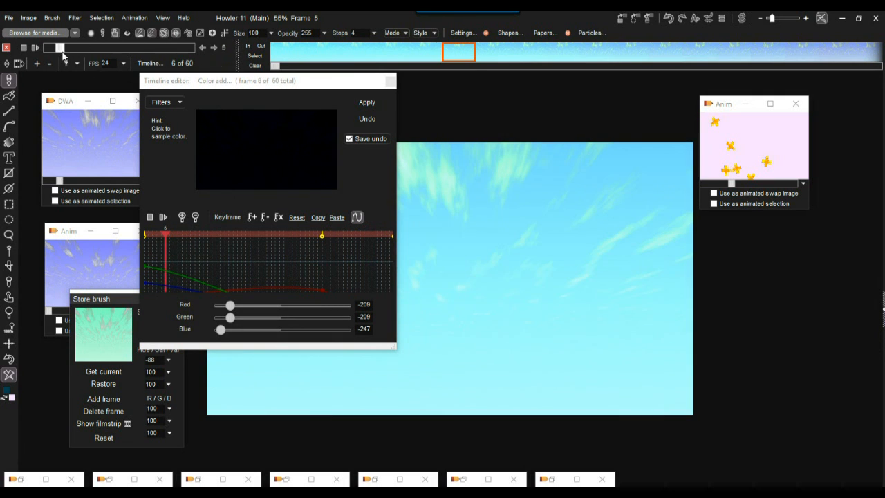
pyautogui.click(369, 121)
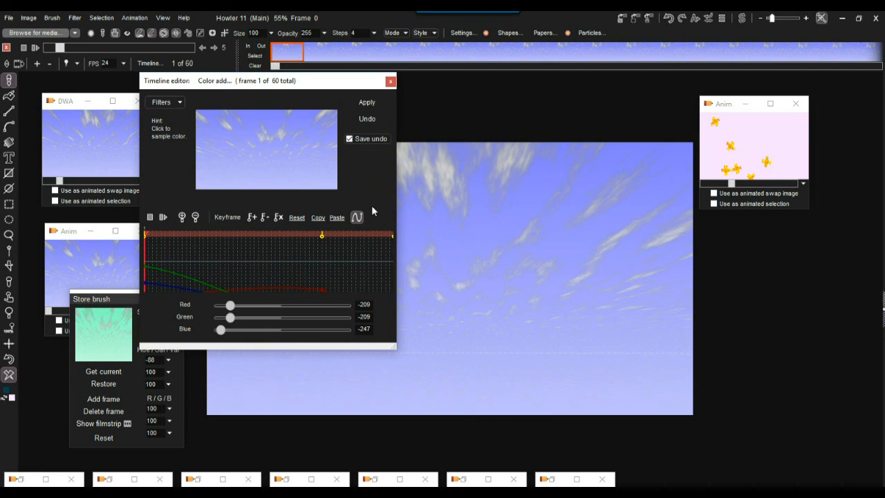
# Restore the disc-stored sky animation and move the Timeline editor lower on the canvas
pyautogui.click(101, 134)
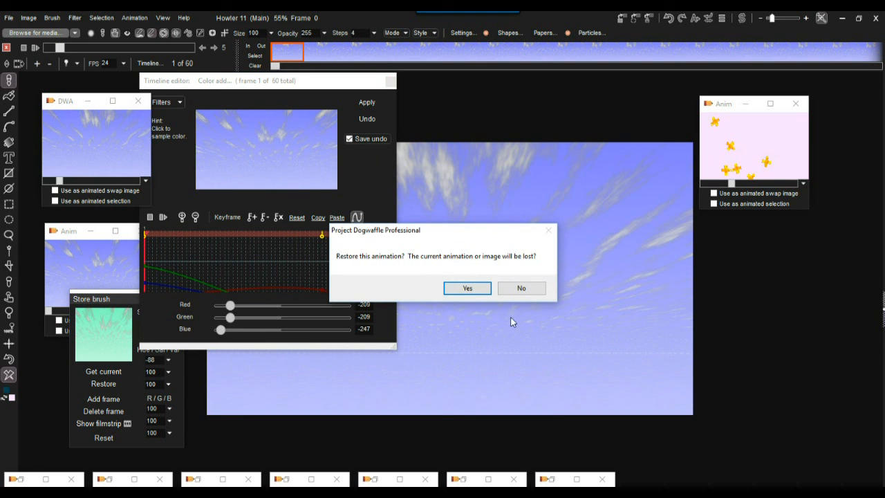
pyautogui.click(479, 290)
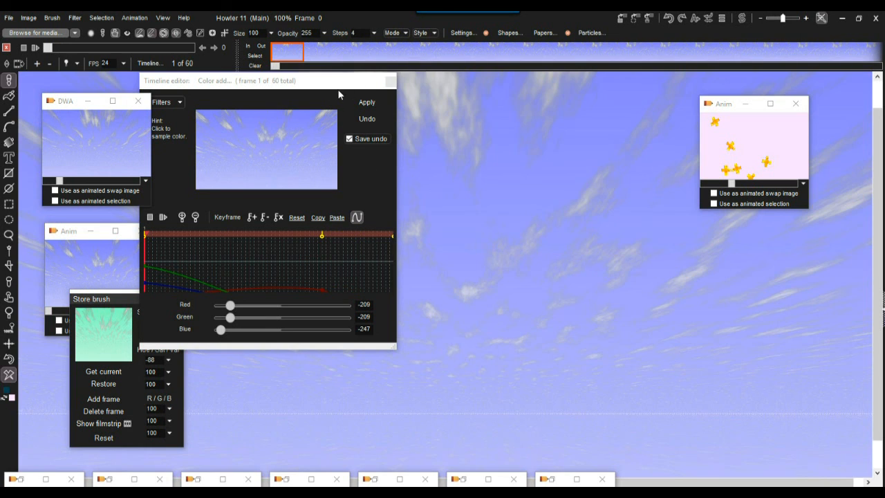
pyautogui.moveTo(332, 85); pyautogui.dragTo(298, 143)
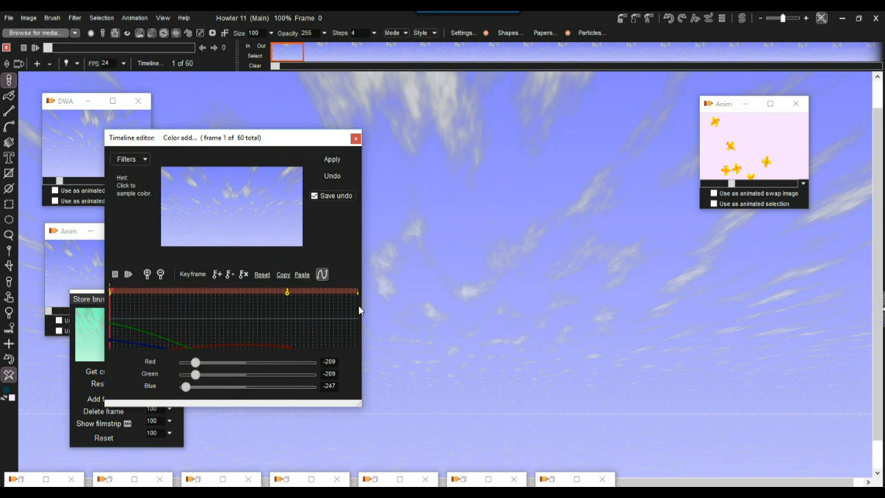
# Close the Timeline editor and use the disc-stored sky animation as the animated swap image
pyautogui.click(355, 138)
pyautogui.moveTo(64, 104)
pyautogui.mouseDown()
pyautogui.moveTo(46, 87)
pyautogui.moveTo(59, 90)
pyautogui.mouseUp()
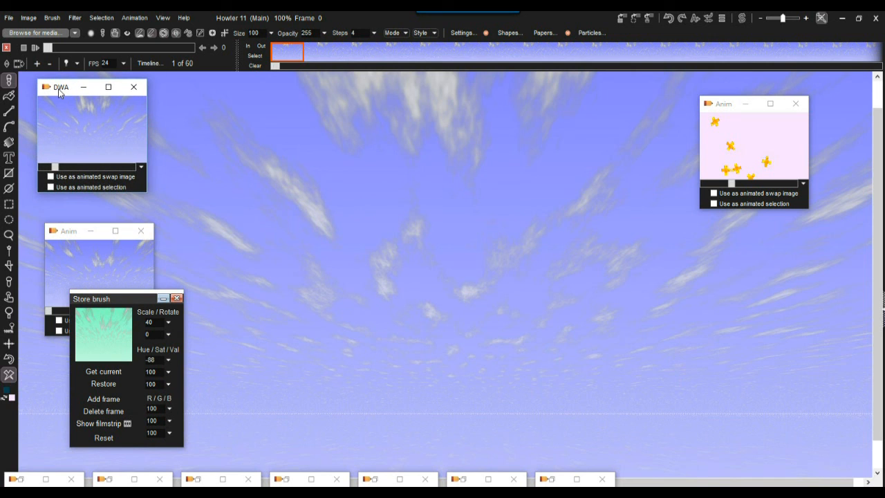
pyautogui.click(51, 177)
# Scrub the sky animation and check the matching swap image, and switch back to the main image
pyautogui.moveTo(60, 49); pyautogui.dragTo(137, 49)
pyautogui.click(746, 18)
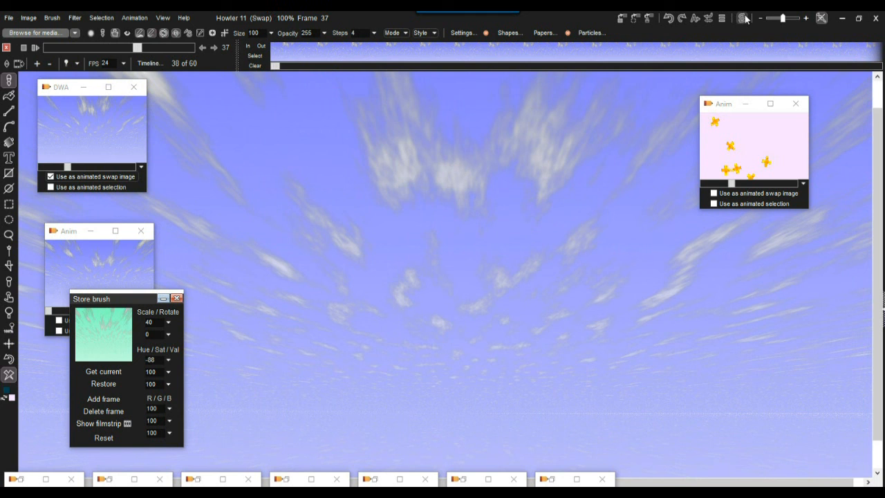
pyautogui.click(745, 19)
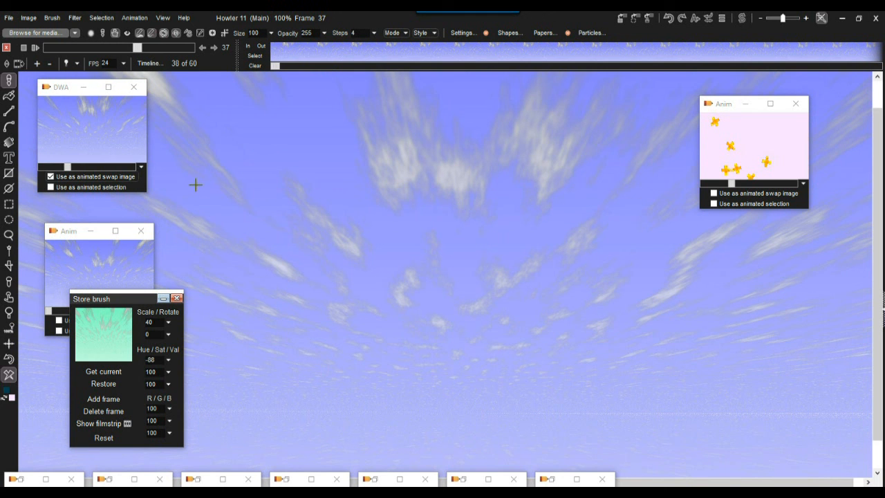
pyautogui.moveTo(118, 52); pyautogui.dragTo(151, 49)
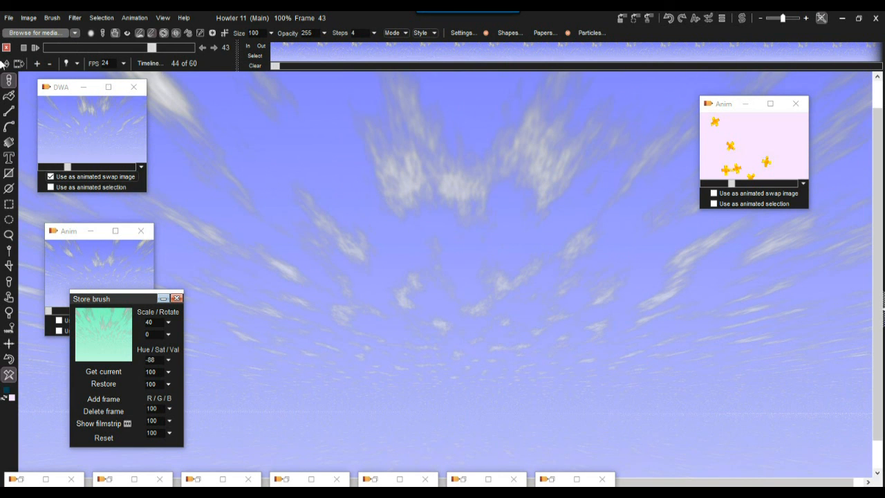
# Apply a stronger Gaussian blur with the Approximate algorithm to all frames of the sky animation
pyautogui.click(75, 18)
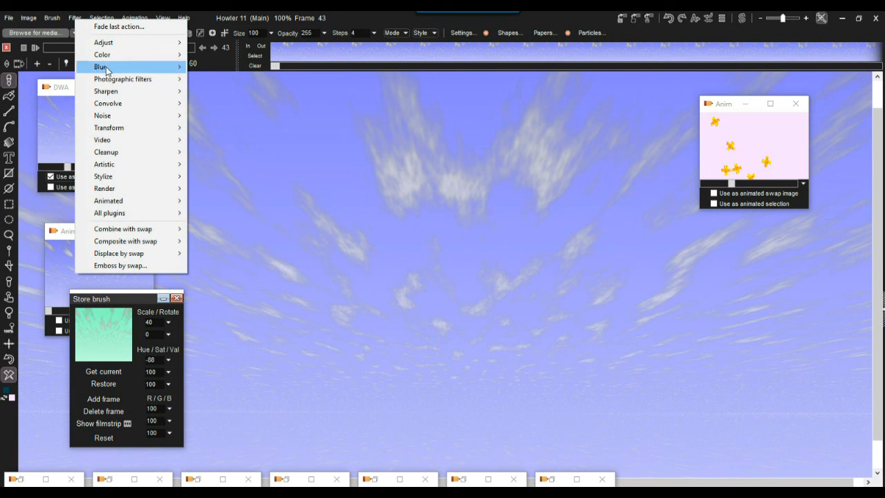
pyautogui.moveTo(125, 131)
pyautogui.moveTo(121, 66)
pyautogui.click(228, 90)
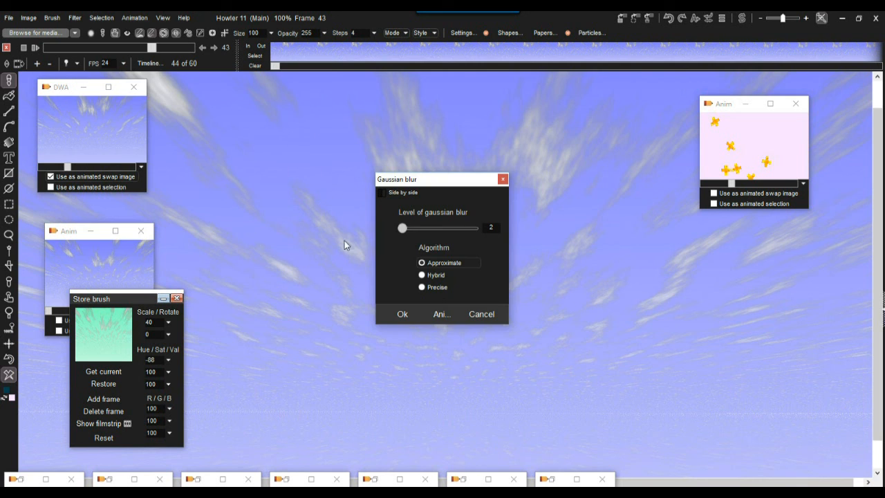
pyautogui.moveTo(402, 228); pyautogui.dragTo(427, 227)
pyautogui.click(441, 314)
pyautogui.click(385, 304)
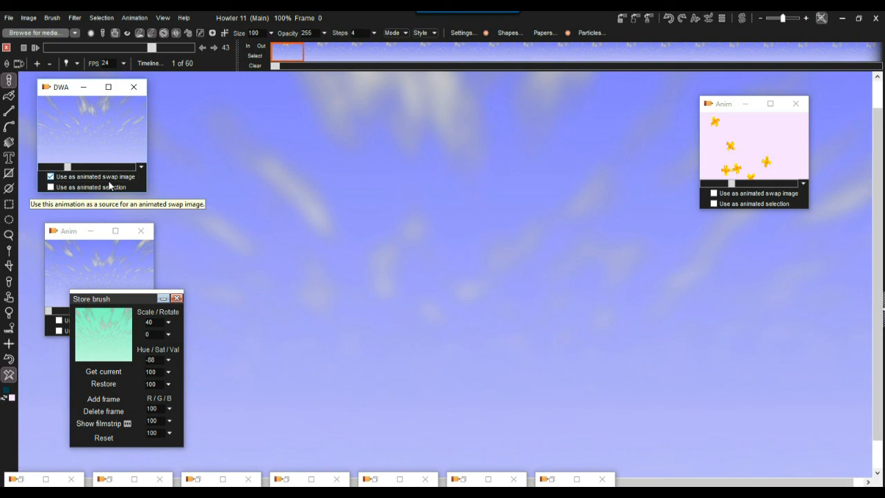
# Discard the earlier memory-stored sky animation, store the blurred one to memory, and place its window below the disc-stored animation
pyautogui.click(141, 231)
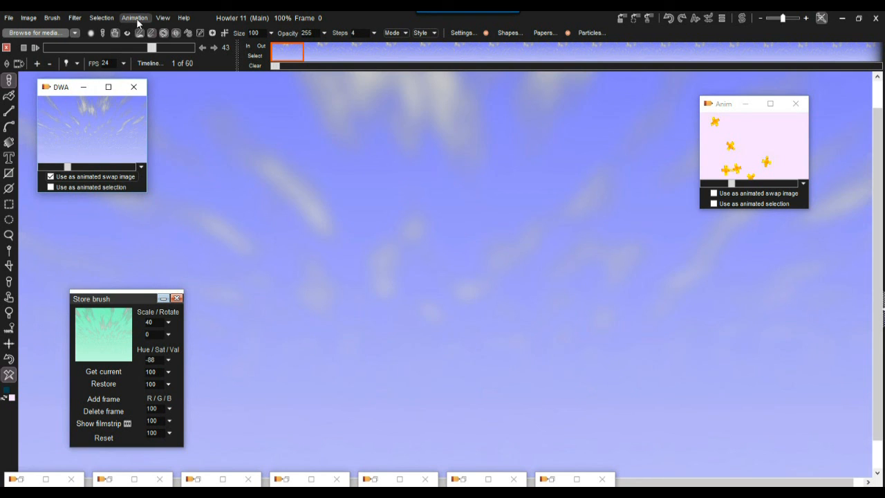
pyautogui.click(137, 21)
pyautogui.moveTo(174, 62)
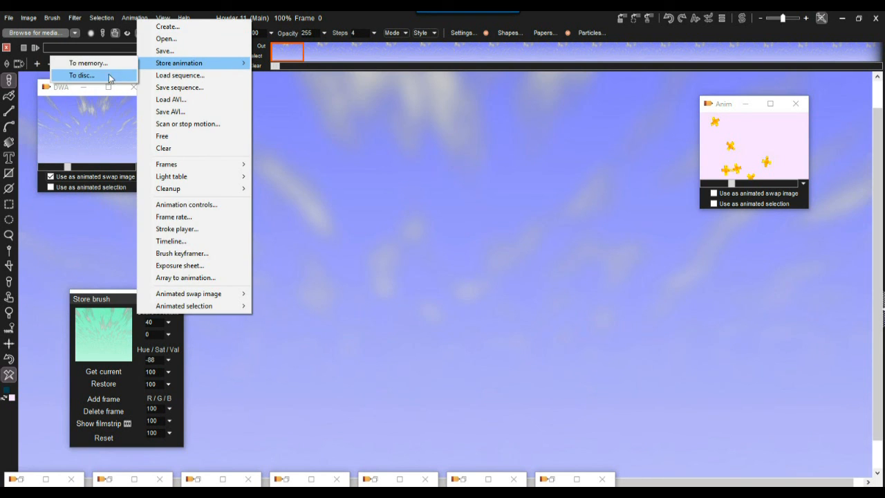
pyautogui.click(81, 63)
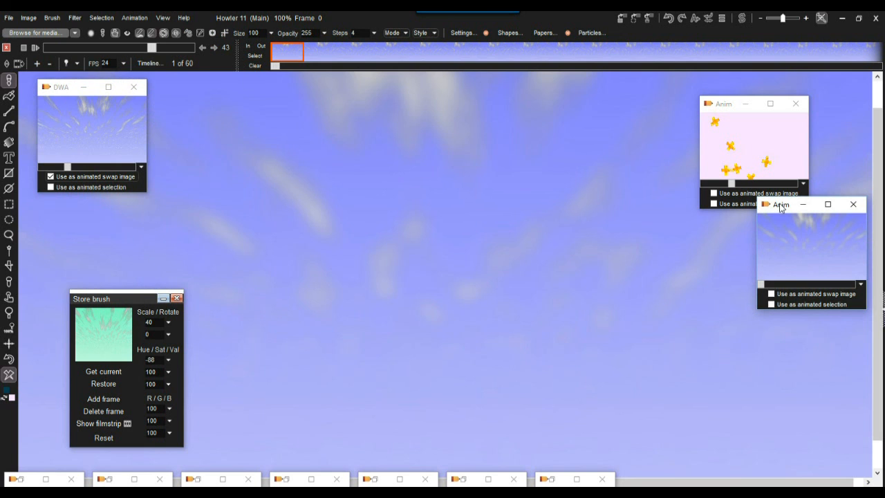
pyautogui.moveTo(780, 211)
pyautogui.mouseDown()
pyautogui.moveTo(157, 200)
pyautogui.moveTo(62, 228)
pyautogui.mouseUp()
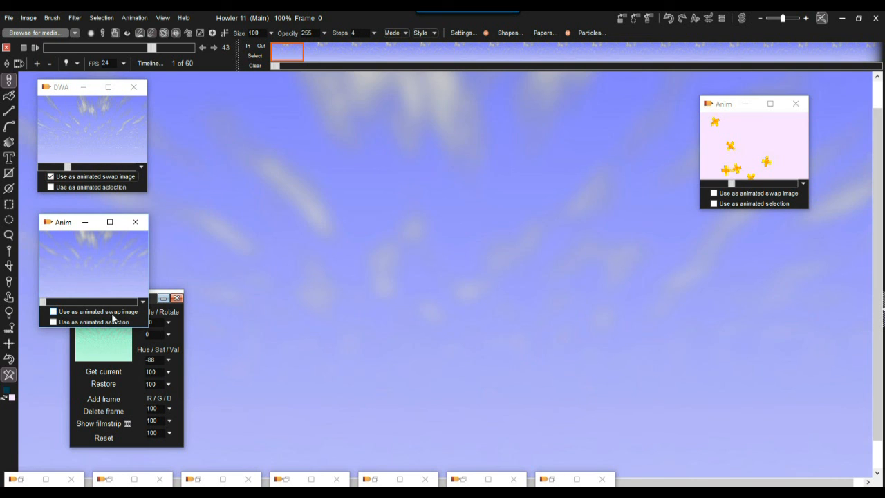
# Scrub the previews of the disc-stored sharp and memory-stored blurred animations and look through the filters that combine with the swap image
pyautogui.moveTo(68, 167); pyautogui.dragTo(136, 173)
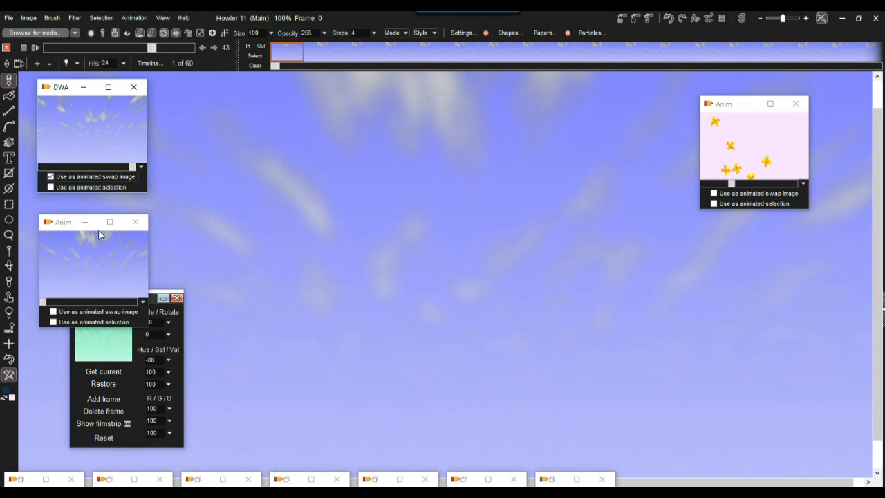
pyautogui.moveTo(48, 303)
pyautogui.mouseDown()
pyautogui.moveTo(119, 304)
pyautogui.moveTo(51, 307)
pyautogui.moveTo(114, 303)
pyautogui.moveTo(64, 303)
pyautogui.mouseUp()
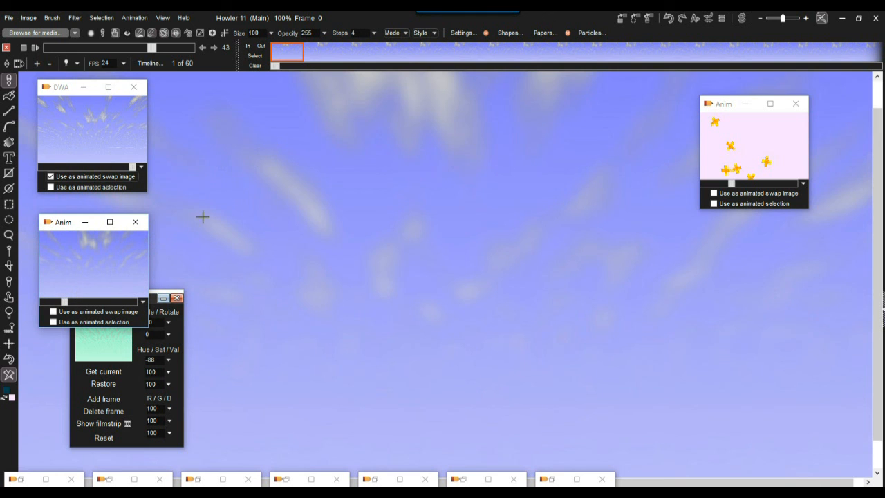
pyautogui.click(74, 17)
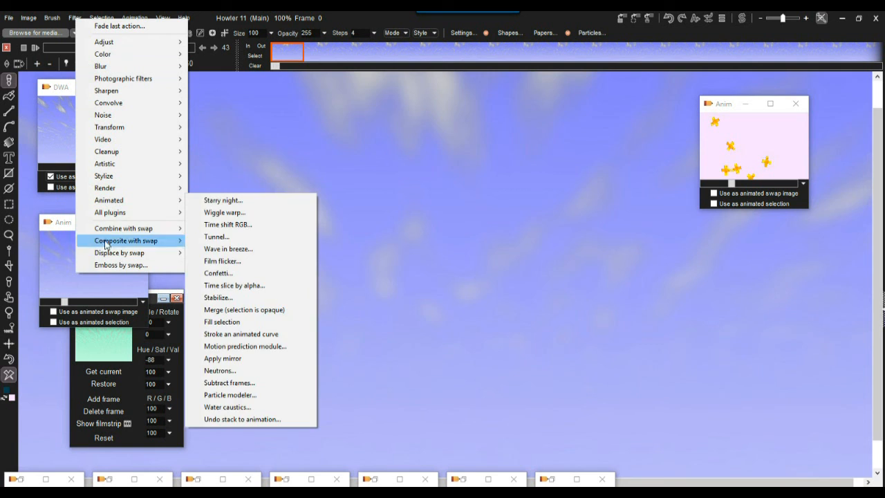
pyautogui.moveTo(137, 232)
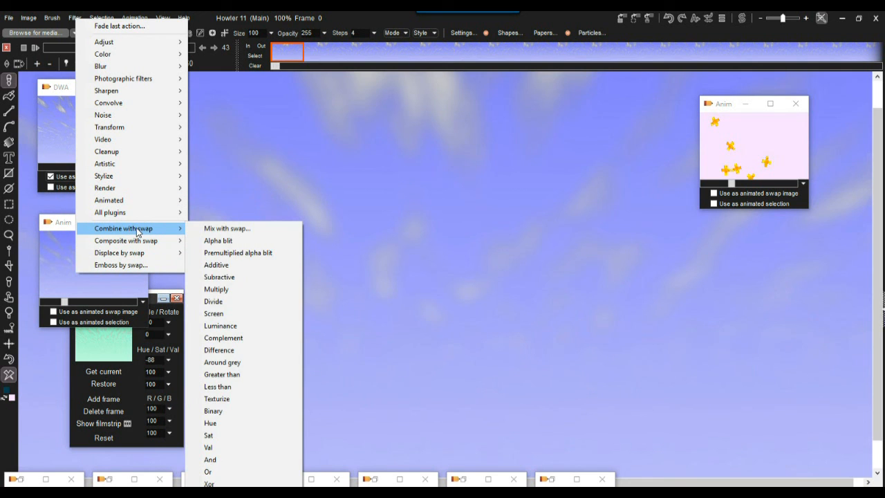
pyautogui.click(53, 88)
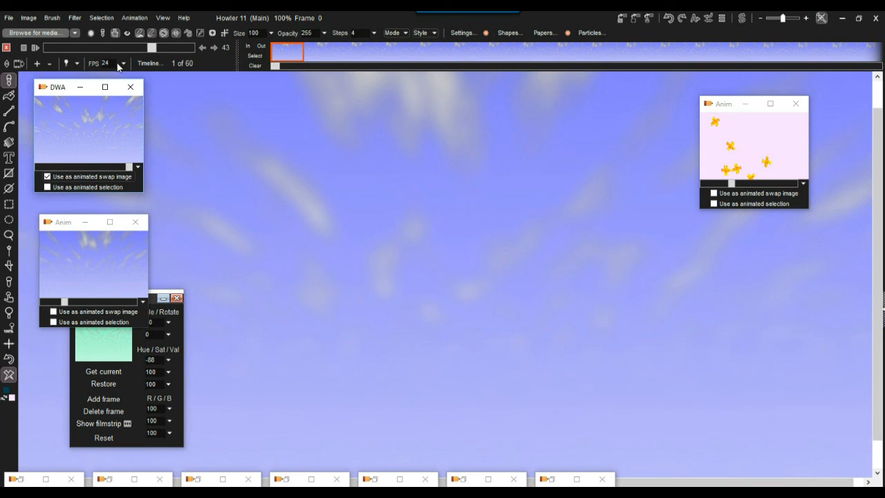
pyautogui.click(72, 17)
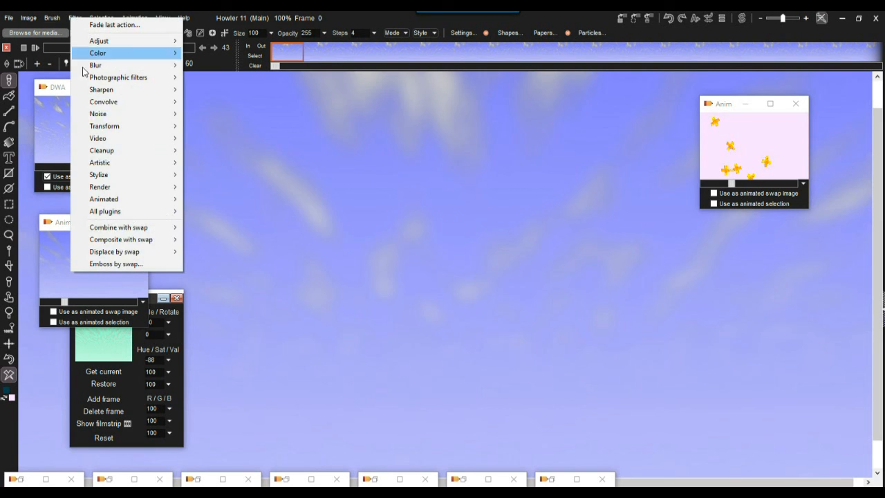
pyautogui.moveTo(143, 232)
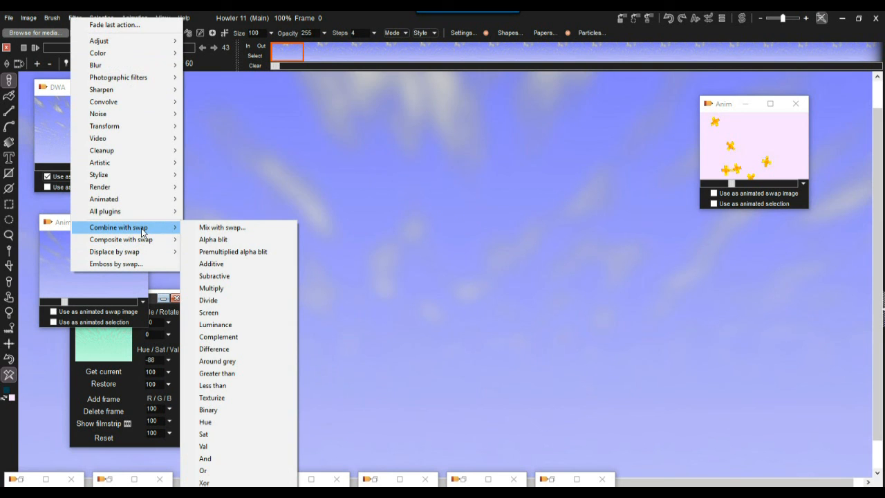
pyautogui.click(223, 227)
pyautogui.moveTo(417, 247)
pyautogui.mouseDown()
pyautogui.moveTo(490, 245)
pyautogui.moveTo(358, 243)
pyautogui.moveTo(513, 245)
pyautogui.moveTo(376, 251)
pyautogui.moveTo(496, 256)
pyautogui.moveTo(414, 251)
pyautogui.mouseUp()
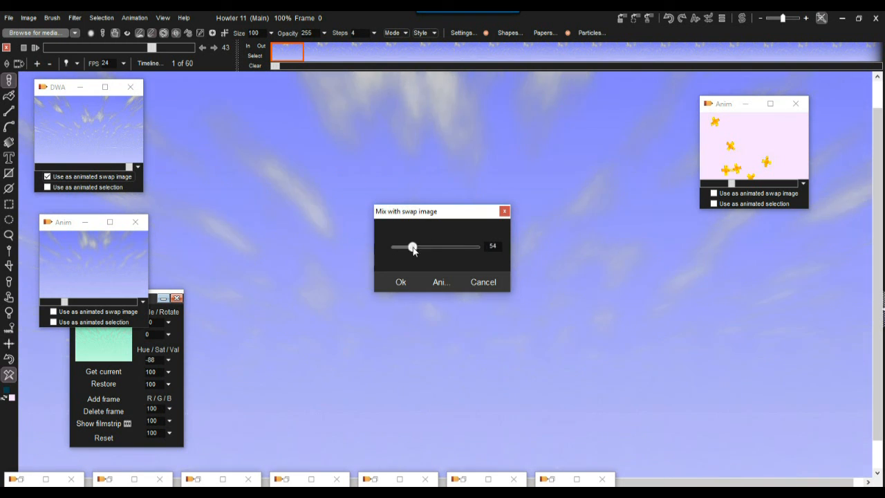
pyautogui.click(473, 275)
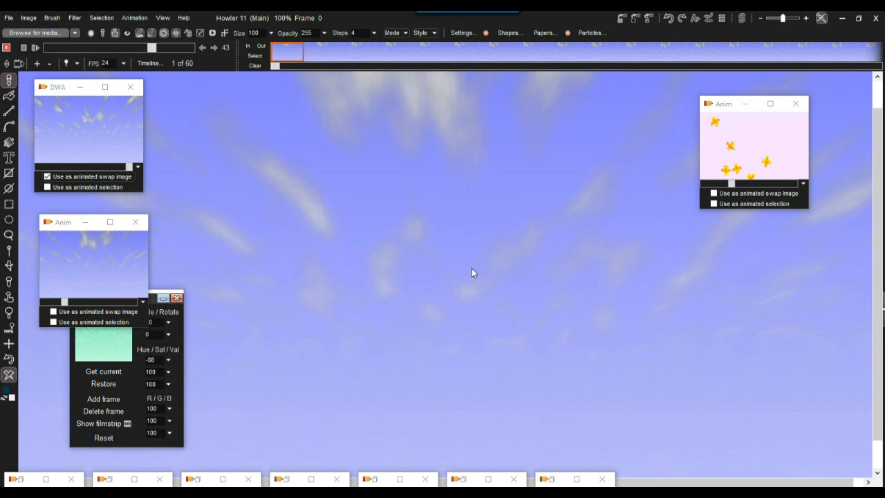
# Combine the blurred animation with the animated swap image using Texturize on all frames, and scrub through the frames
pyautogui.click(74, 17)
pyautogui.moveTo(134, 232)
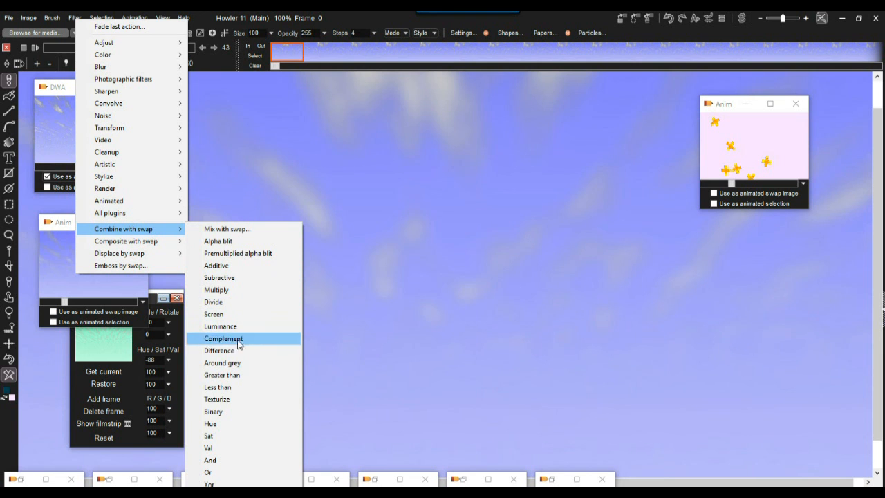
pyautogui.click(229, 400)
pyautogui.click(372, 304)
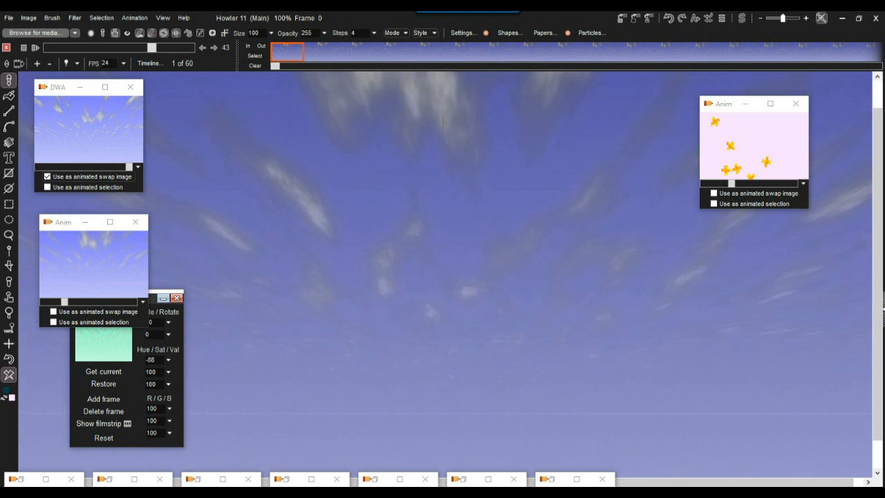
pyautogui.moveTo(71, 50)
pyautogui.mouseDown()
pyautogui.moveTo(141, 54)
pyautogui.moveTo(78, 53)
pyautogui.mouseUp()
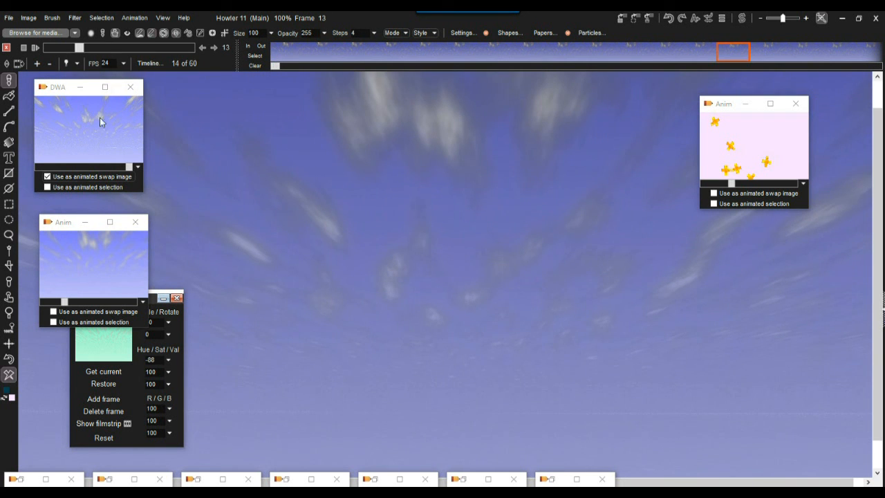
# Restore the memory-stored blurred animation and combine it with the animated swap image using the subtractive mode on all frames
pyautogui.click(93, 261)
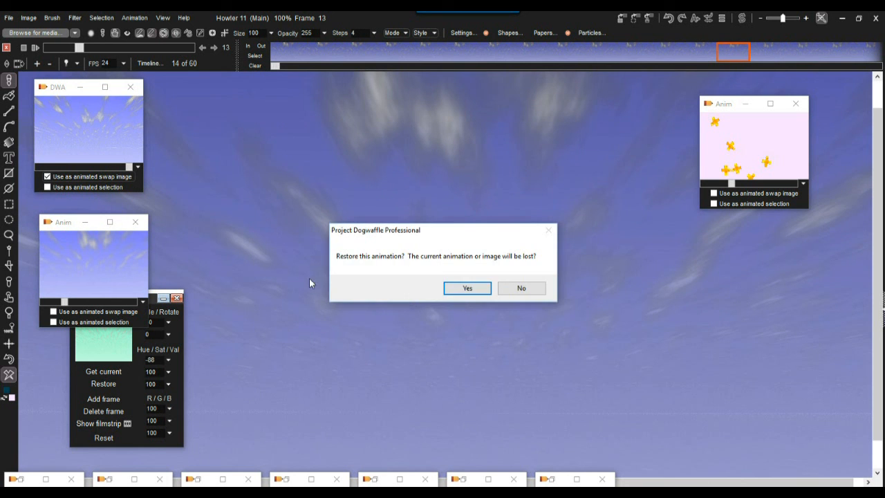
pyautogui.click(461, 292)
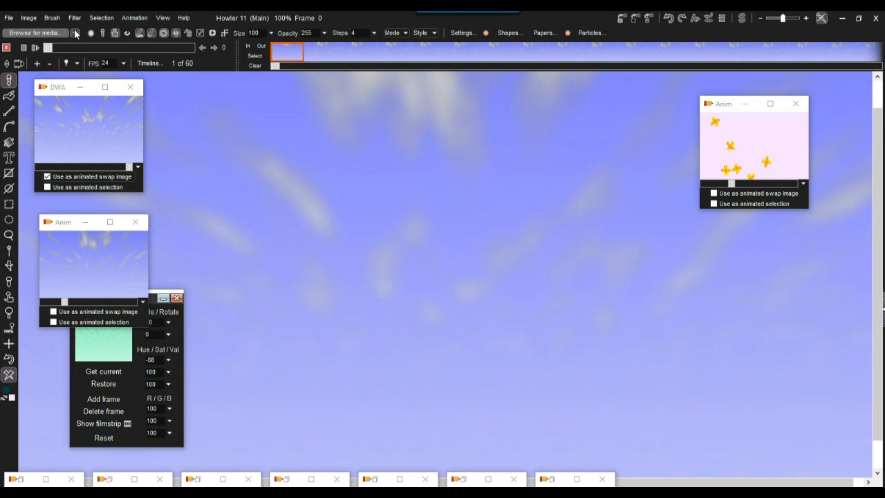
pyautogui.click(74, 18)
pyautogui.moveTo(131, 232)
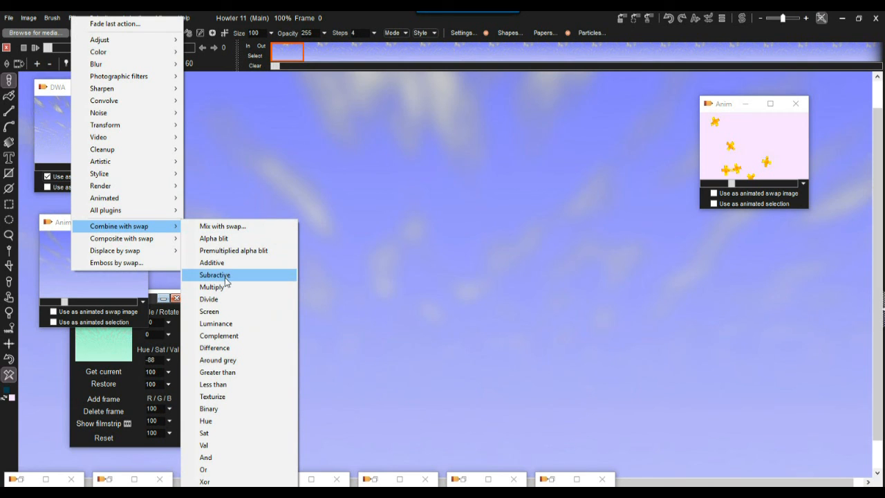
pyautogui.click(225, 277)
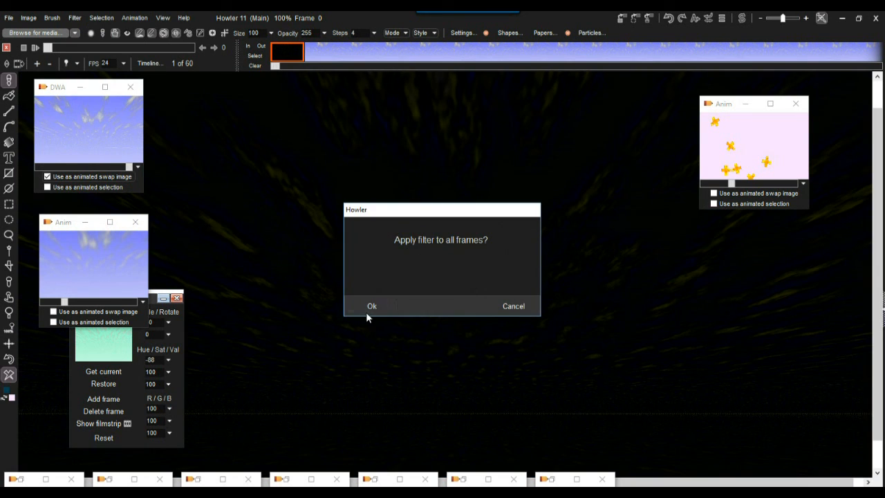
pyautogui.click(368, 310)
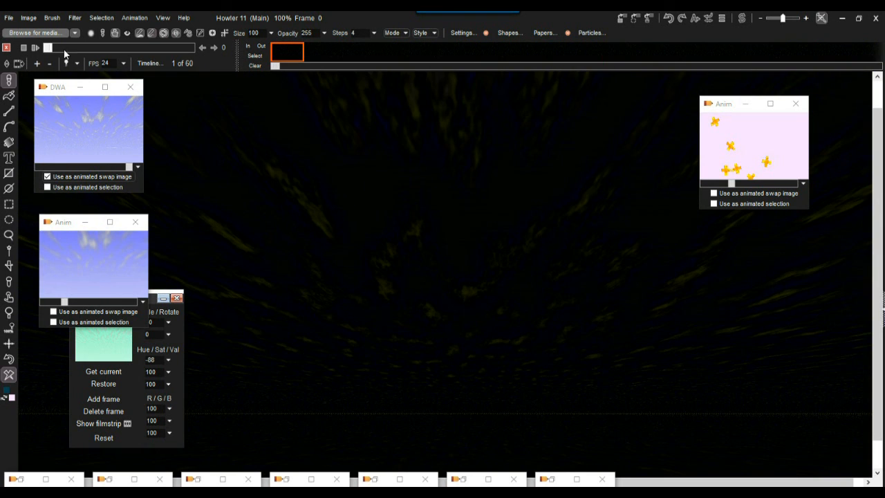
# Expand the dynamic range of the subtracted image across the whole animation and play it
pyautogui.click(28, 17)
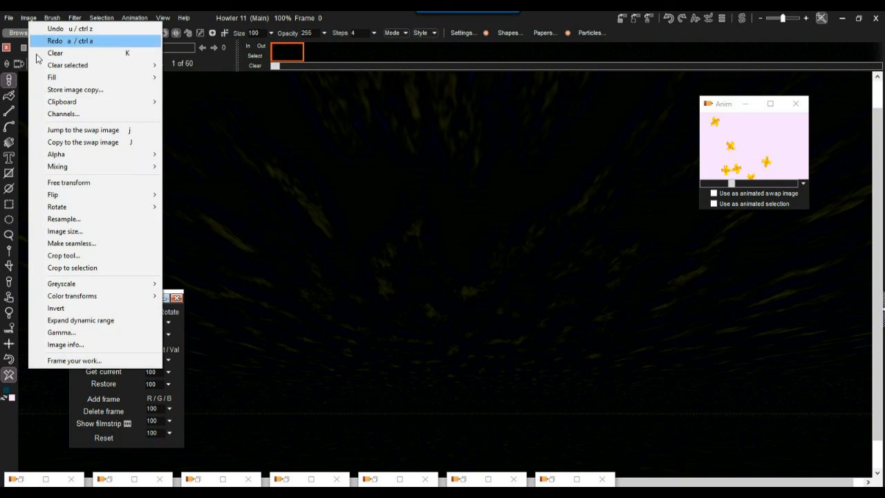
pyautogui.click(97, 322)
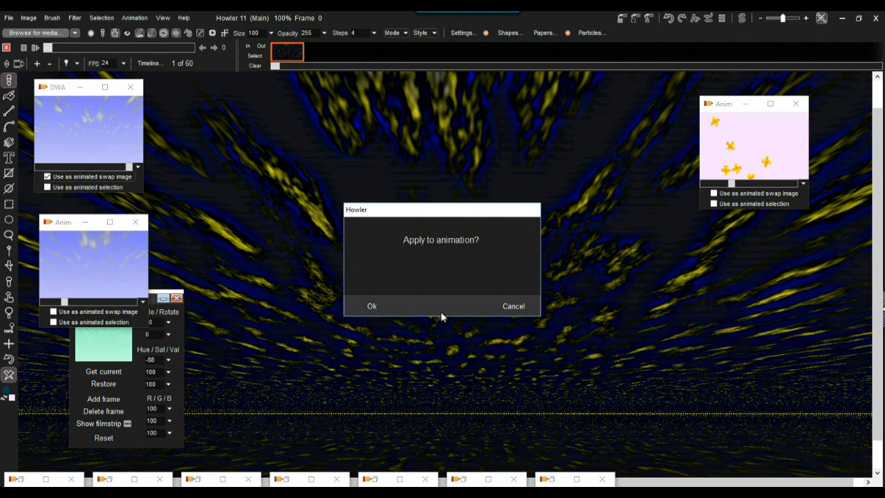
pyautogui.click(374, 306)
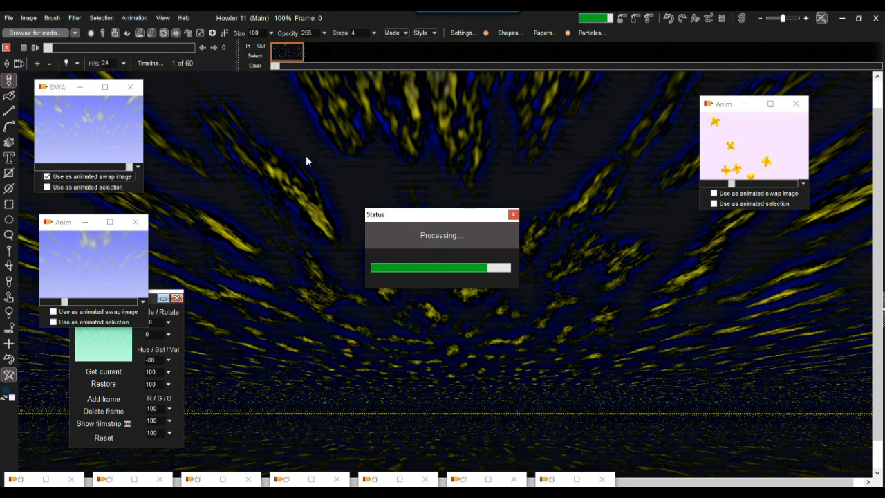
pyautogui.click(34, 47)
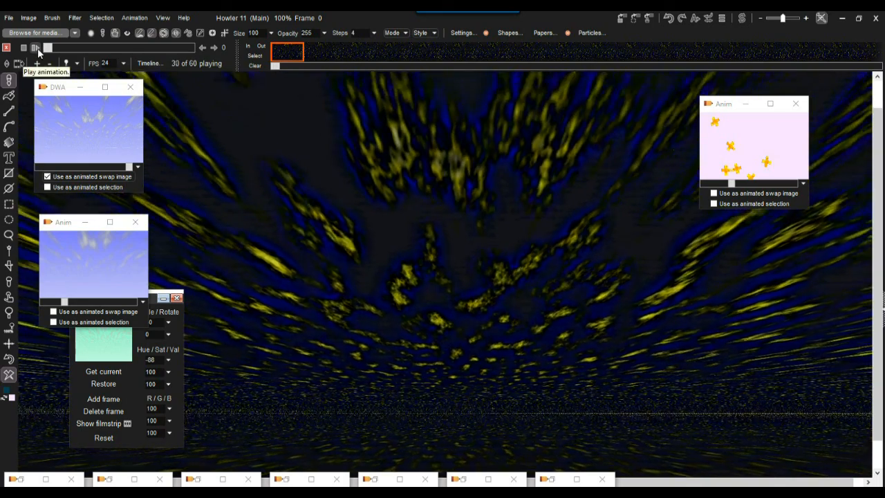
# Scrub the disc-stored and main animations, and enable the disc-stored animation as an animated selection too
pyautogui.moveTo(57, 88)
pyautogui.mouseDown()
pyautogui.moveTo(57, 114)
pyautogui.moveTo(56, 86)
pyautogui.mouseUp()
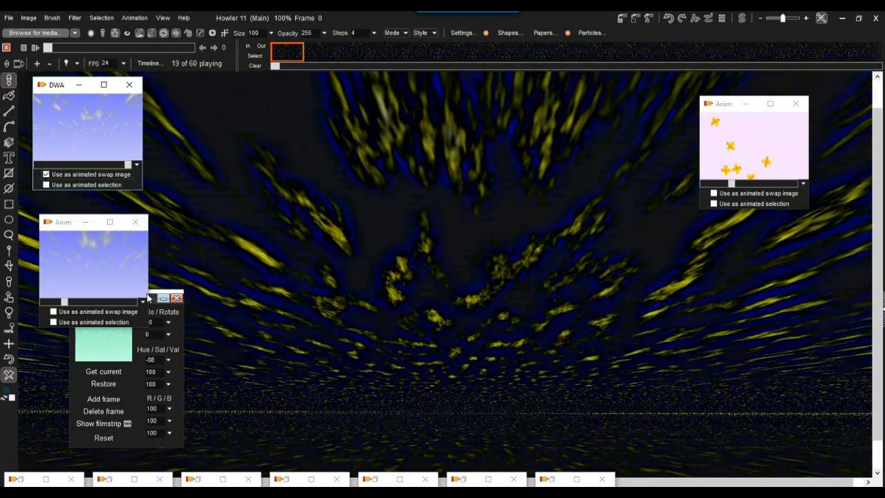
pyautogui.moveTo(50, 165); pyautogui.dragTo(26, 165)
pyautogui.moveTo(73, 47)
pyautogui.mouseDown()
pyautogui.moveTo(133, 51)
pyautogui.moveTo(71, 51)
pyautogui.mouseUp()
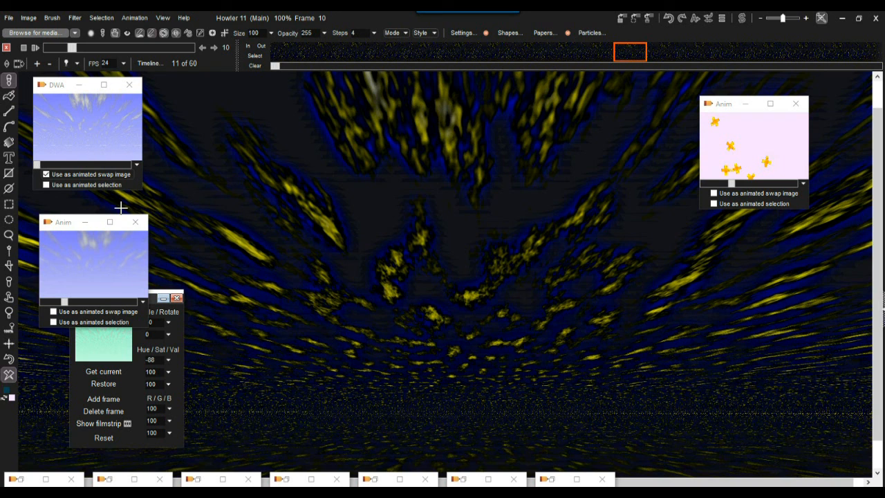
pyautogui.click(47, 185)
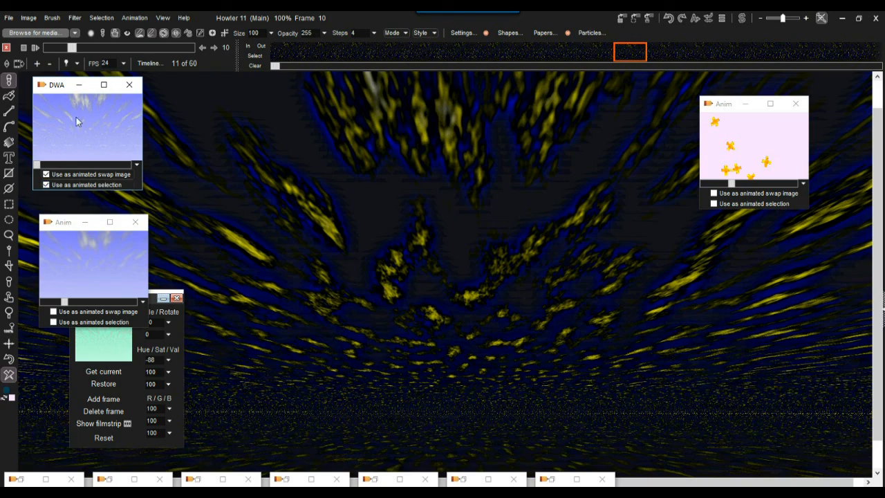
# Scrub the main animation's frames, and close all the stored animation windows and the brush window
pyautogui.moveTo(72, 47)
pyautogui.mouseDown()
pyautogui.moveTo(100, 47)
pyautogui.moveTo(76, 48)
pyautogui.mouseUp()
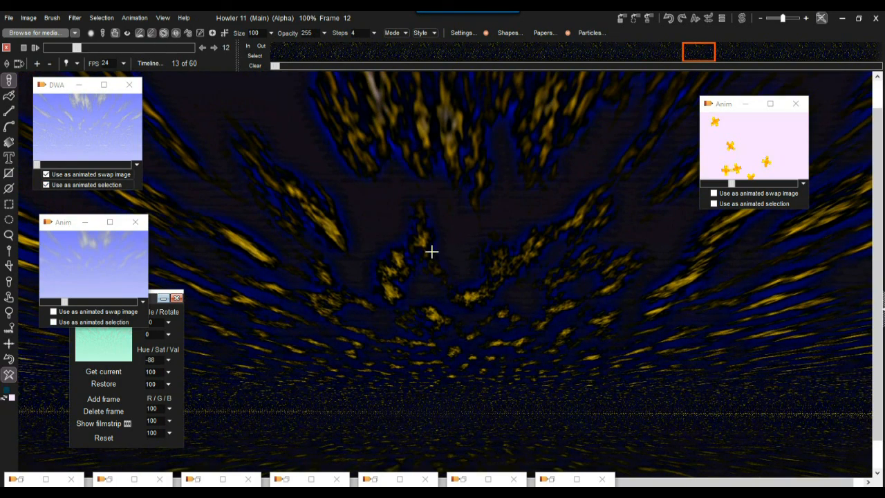
pyautogui.moveTo(76, 48)
pyautogui.mouseDown()
pyautogui.moveTo(181, 47)
pyautogui.moveTo(60, 51)
pyautogui.mouseUp()
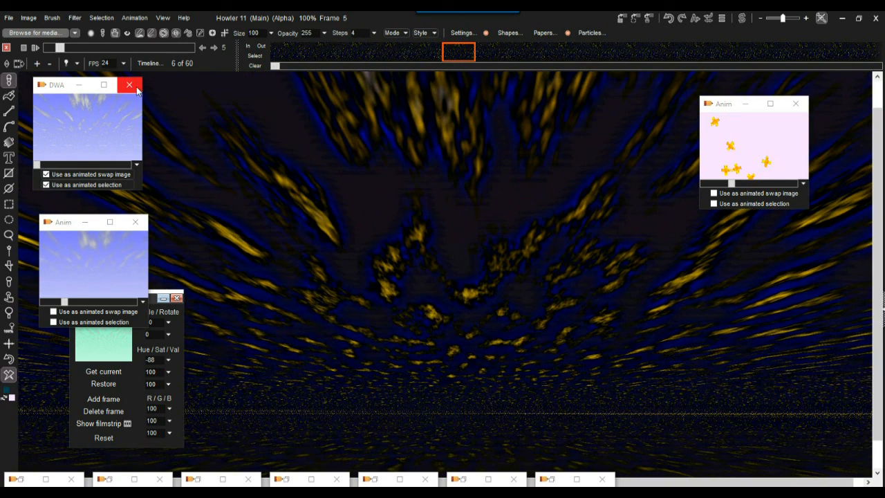
pyautogui.click(130, 85)
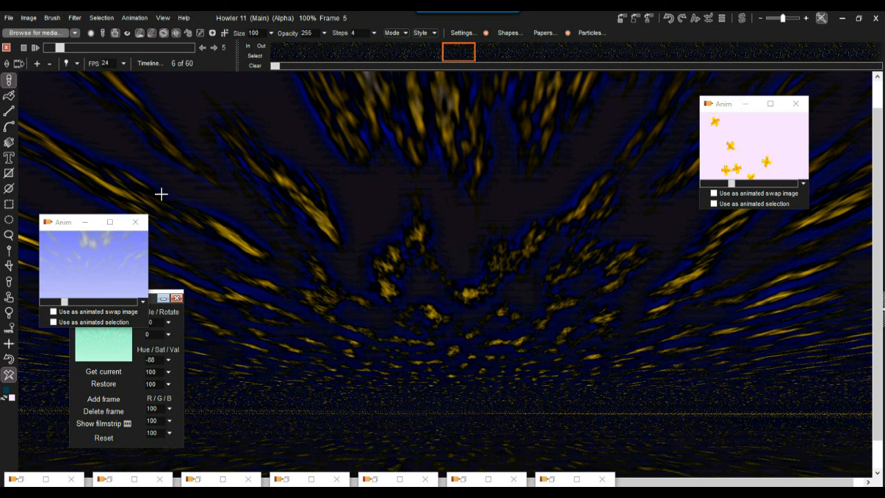
pyautogui.click(136, 221)
pyautogui.click(177, 298)
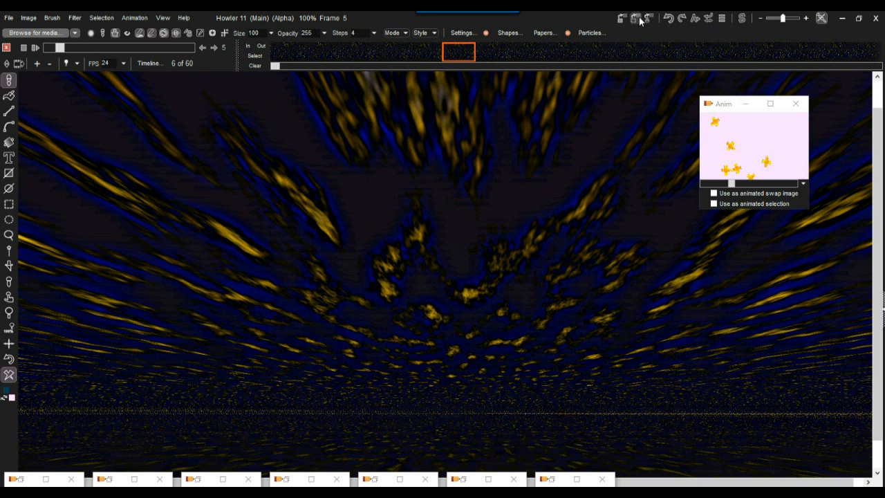
pyautogui.click(796, 103)
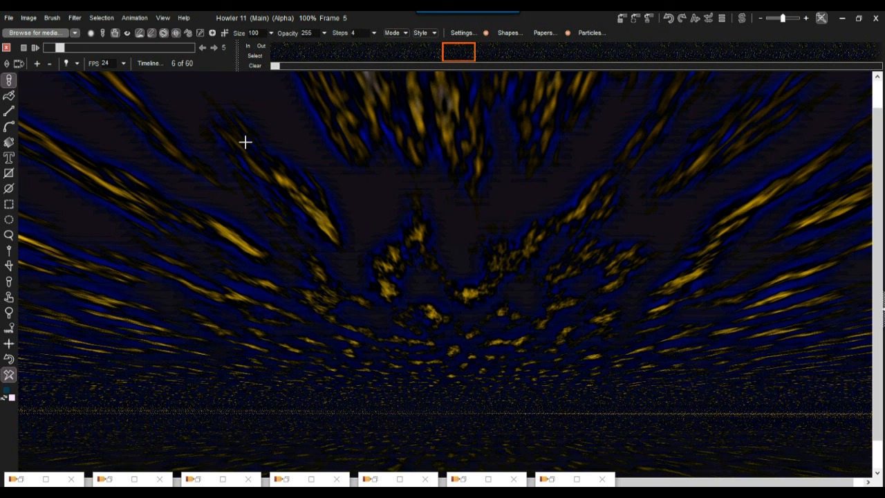
# Activate the curve tool, hide the animation controls, and free the current animation from memory
pyautogui.click(10, 128)
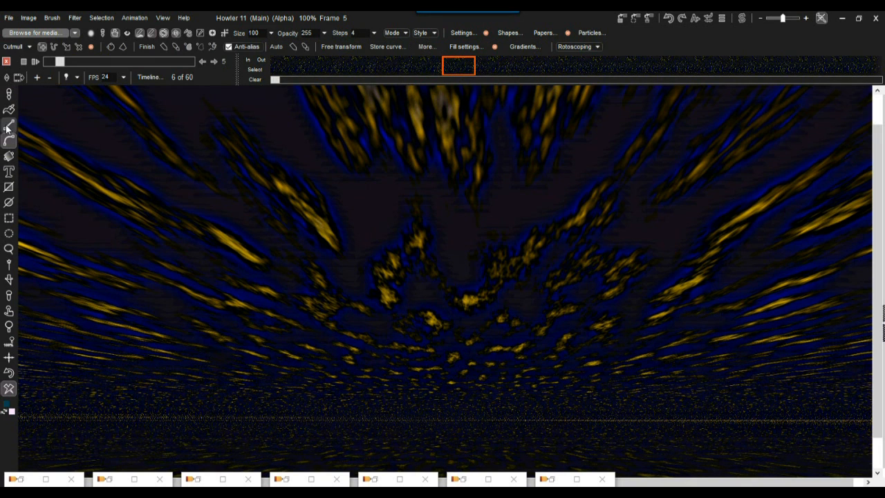
pyautogui.click(7, 61)
pyautogui.click(133, 18)
pyautogui.click(185, 134)
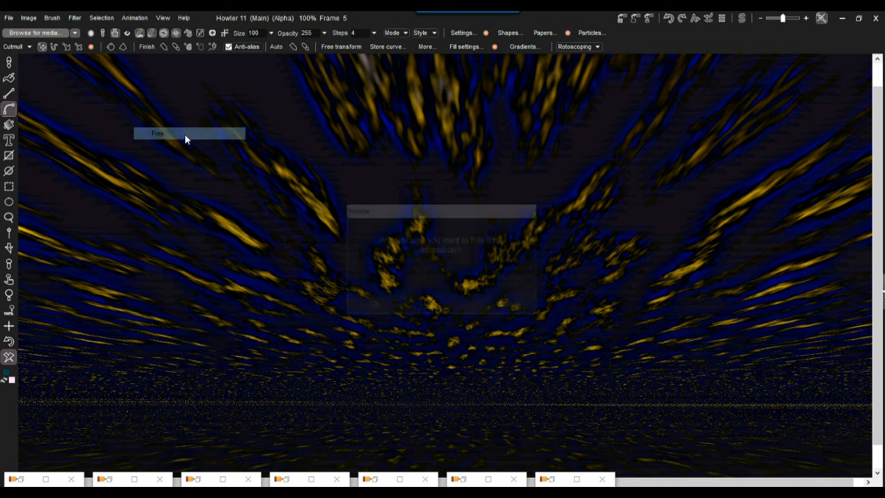
pyautogui.click(372, 305)
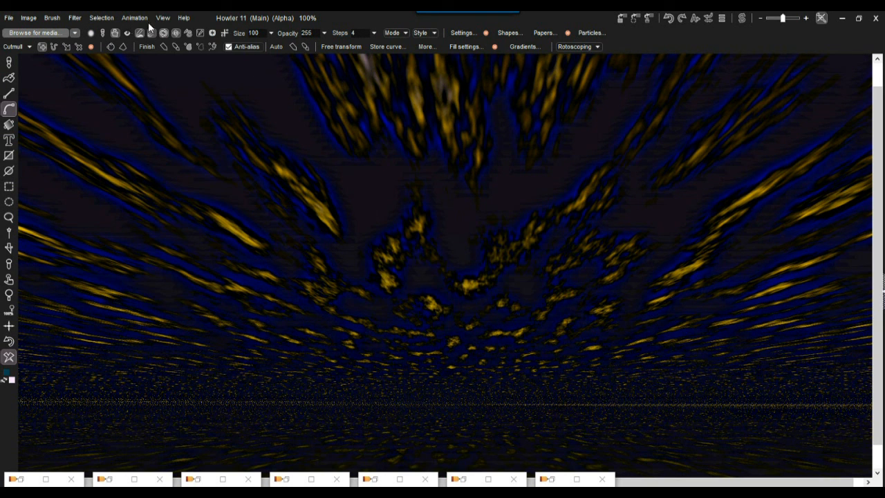
# Clear the canvas to the pale pink secondary colour and deselect the active selection
pyautogui.click(10, 63)
pyautogui.click(10, 48)
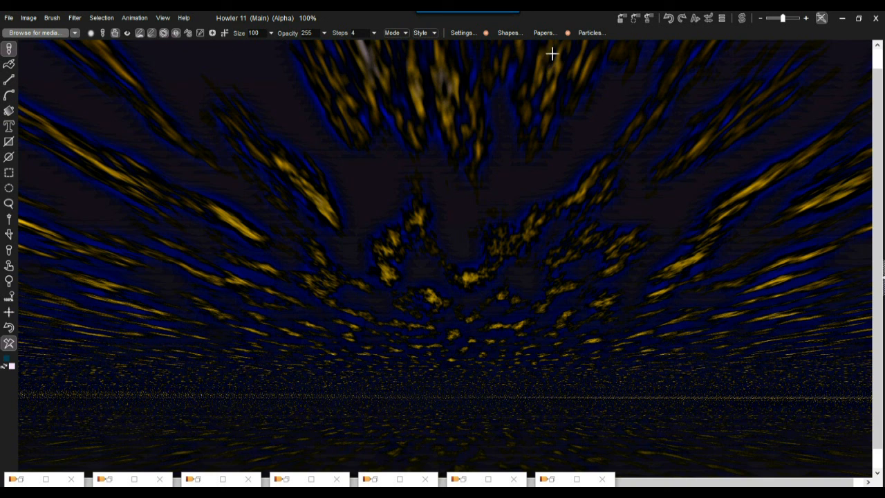
pyautogui.click(8, 96)
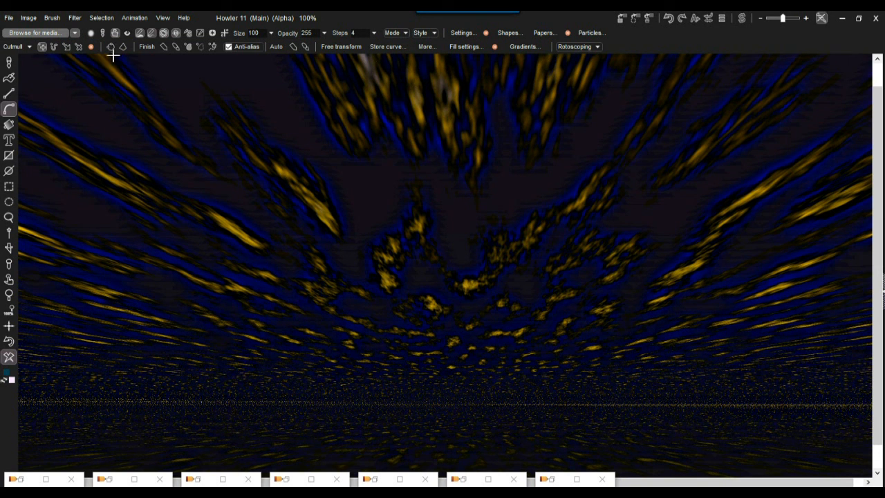
pyautogui.click(9, 358)
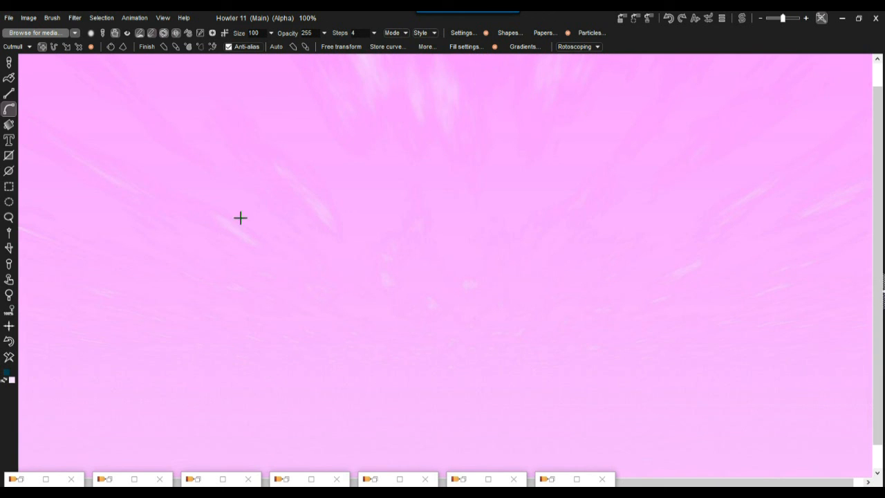
pyautogui.scroll(-2, 498, 226)
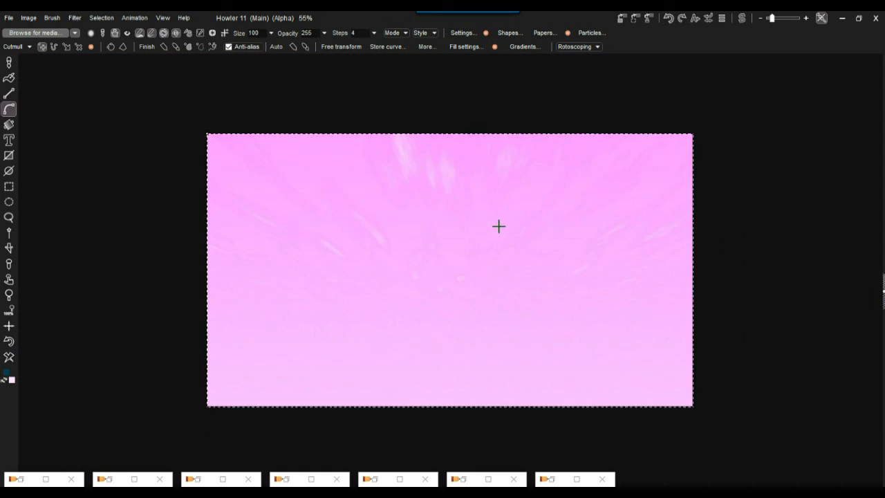
pyautogui.click(101, 18)
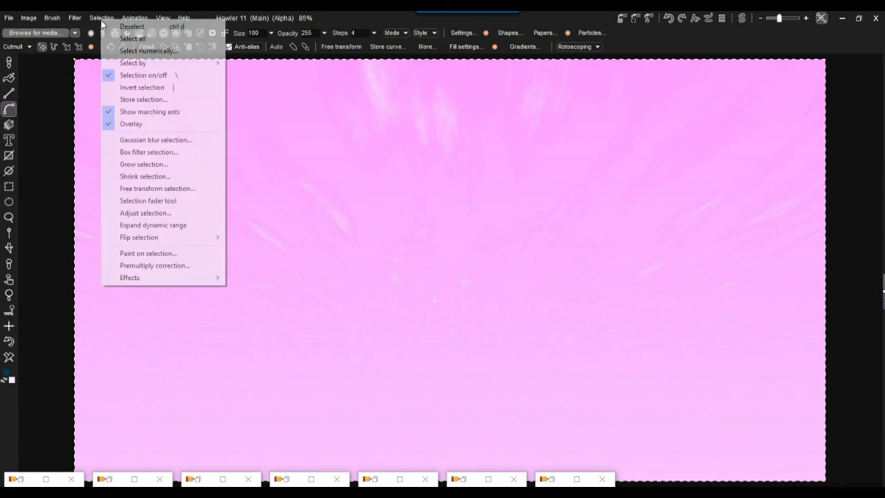
pyautogui.click(123, 28)
pyautogui.scroll(-1, 218, 292)
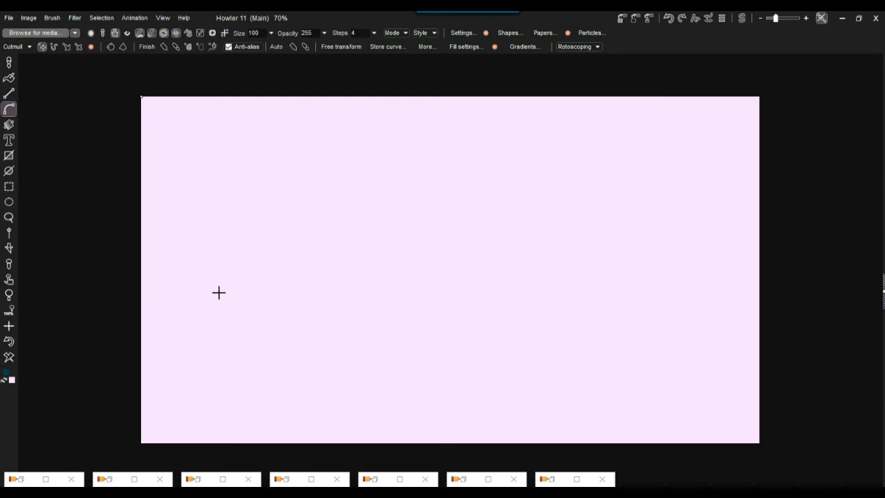
pyautogui.scroll(2, 209, 284)
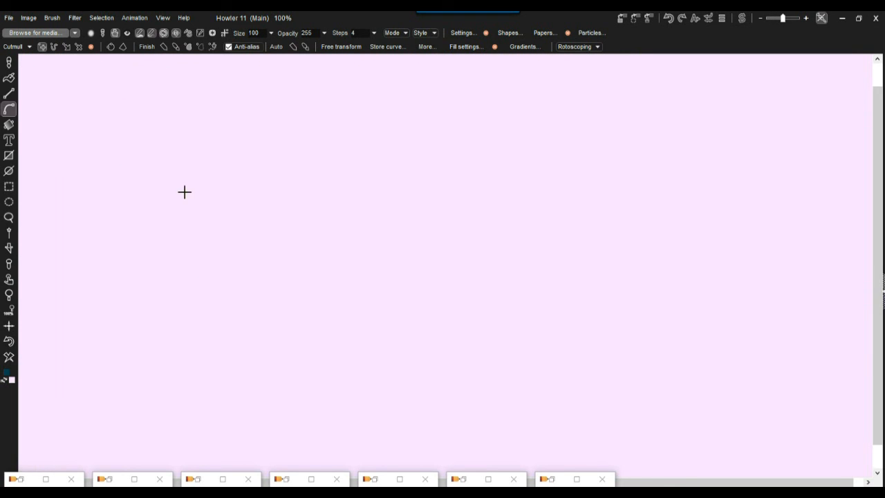
# Choose a soft round preset brush and paint a large looping freehand scribble across the canvas in dark teal
pyautogui.click(9, 60)
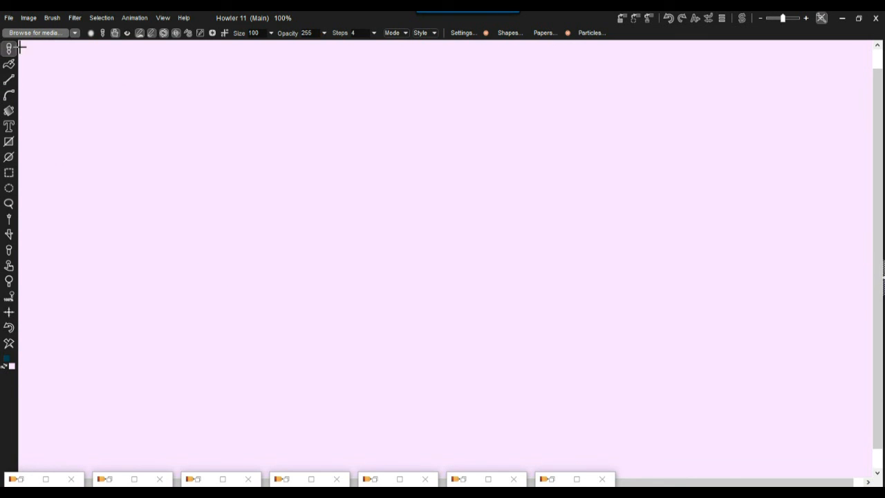
pyautogui.click(10, 95)
pyautogui.click(9, 64)
pyautogui.click(74, 33)
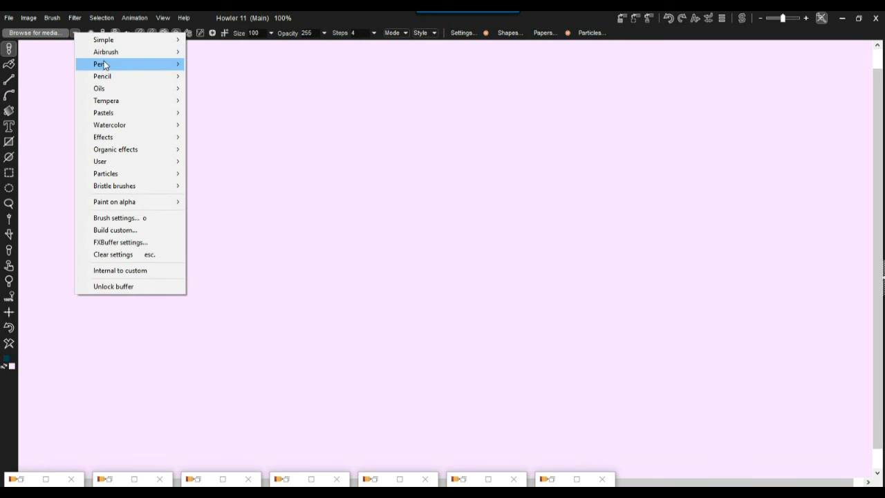
pyautogui.moveTo(122, 54)
pyautogui.click(239, 76)
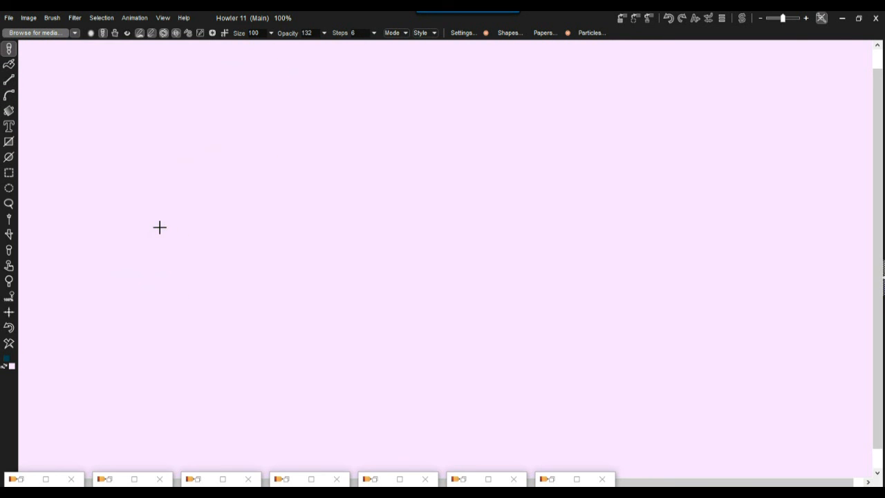
pyautogui.moveTo(157, 233); pyautogui.dragTo(352, 238)
pyautogui.moveTo(376, 280)
pyautogui.mouseDown()
pyautogui.moveTo(496, 212)
pyautogui.moveTo(504, 369)
pyautogui.moveTo(134, 323)
pyautogui.moveTo(139, 330)
pyautogui.mouseUp()
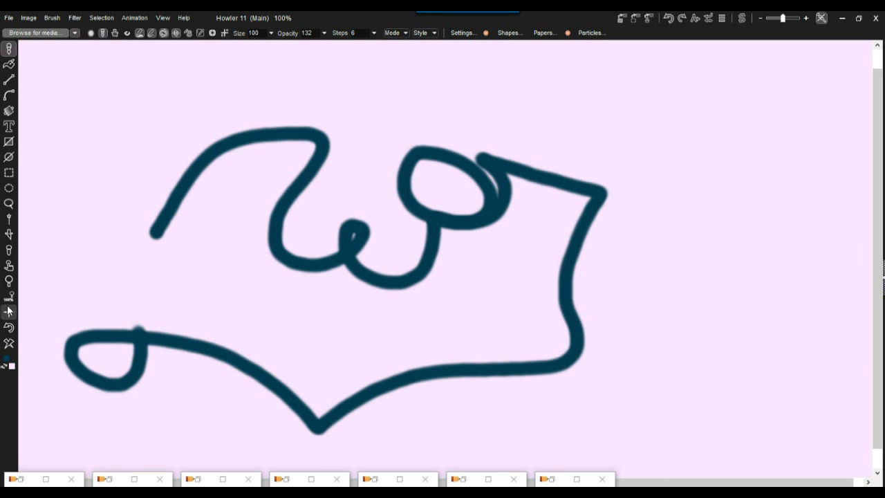
# Draw an open eight-point curve above and around the scribble, and stroke it with the current brush at constant width
pyautogui.click(8, 96)
pyautogui.click(233, 83)
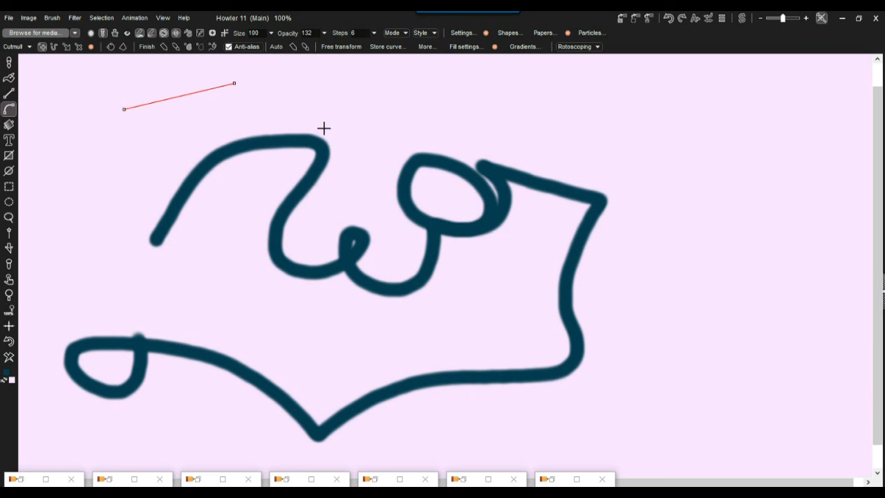
pyautogui.click(390, 138)
pyautogui.click(518, 89)
pyautogui.click(689, 179)
pyautogui.click(693, 312)
pyautogui.click(552, 371)
pyautogui.click(500, 314)
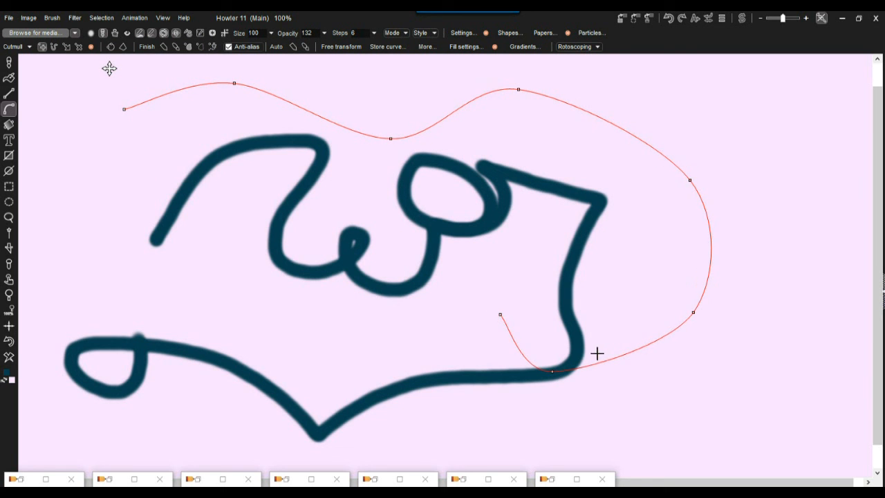
pyautogui.click(164, 46)
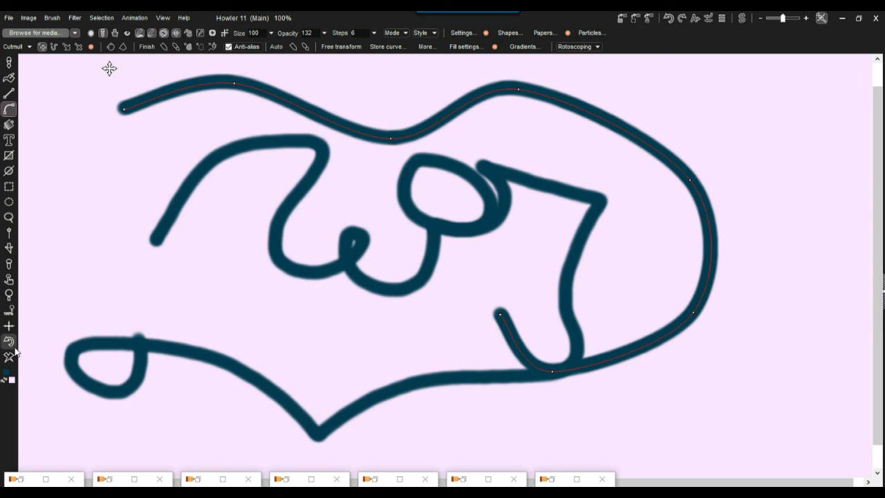
# Clear the canvas, pull the curve's second to fourth points into a wave, and render it as a tapered stroke
pyautogui.click(10, 343)
pyautogui.moveTo(235, 84); pyautogui.dragTo(226, 212)
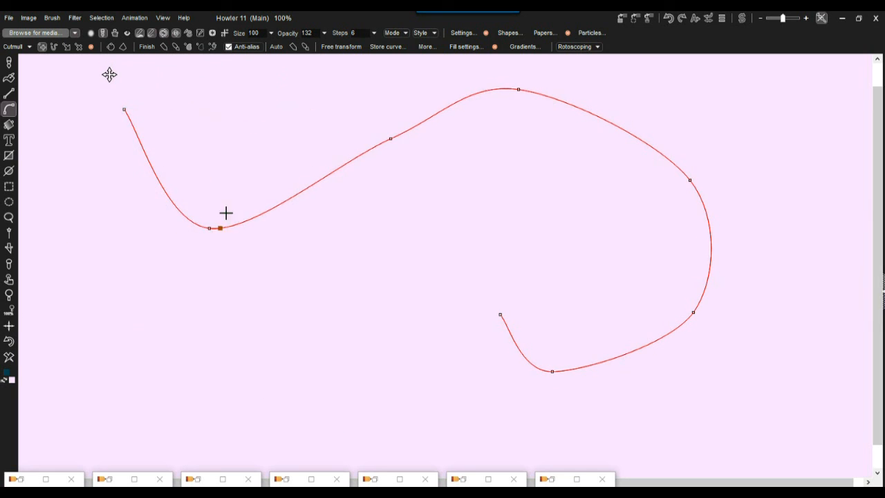
pyautogui.moveTo(389, 139); pyautogui.dragTo(332, 115)
pyautogui.moveTo(519, 91); pyautogui.dragTo(411, 225)
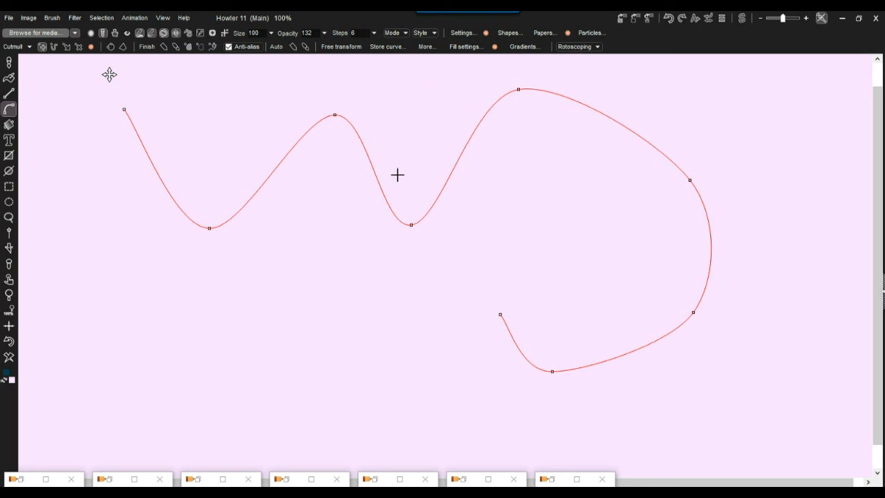
pyautogui.click(176, 47)
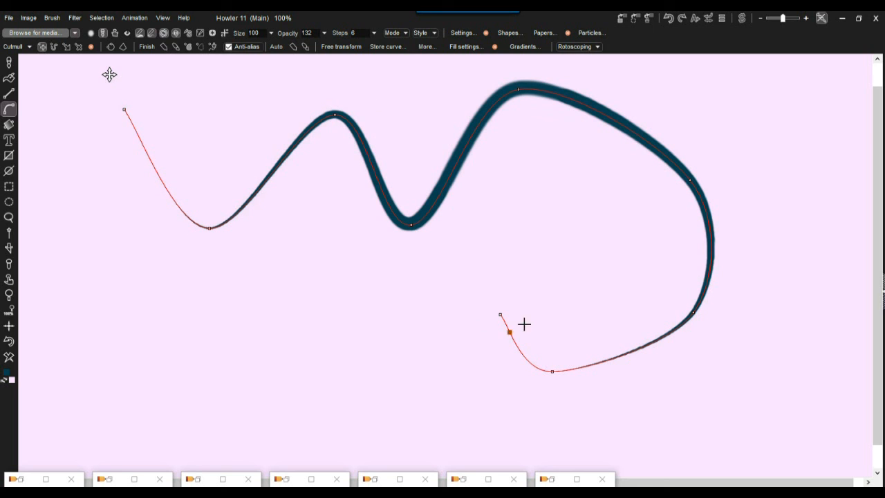
# Move both curve ends inward, close the curve with its dip shifted sideways, and make its segments straight
pyautogui.moveTo(496, 315); pyautogui.dragTo(360, 336)
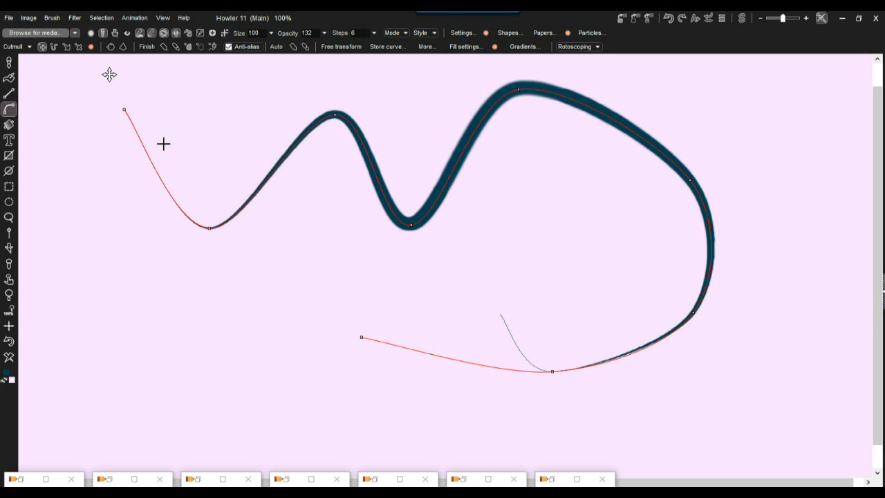
pyautogui.moveTo(125, 108); pyautogui.dragTo(244, 298)
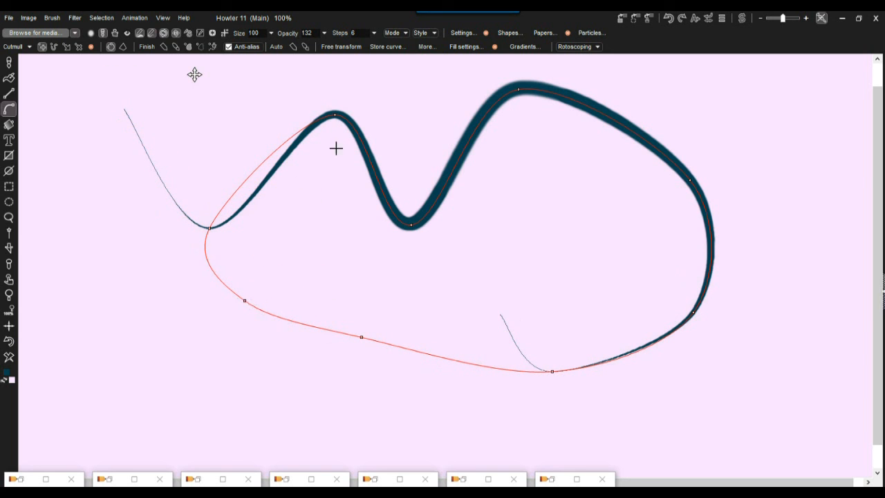
pyautogui.moveTo(413, 225)
pyautogui.mouseDown()
pyautogui.moveTo(429, 105)
pyautogui.moveTo(495, 212)
pyautogui.mouseUp()
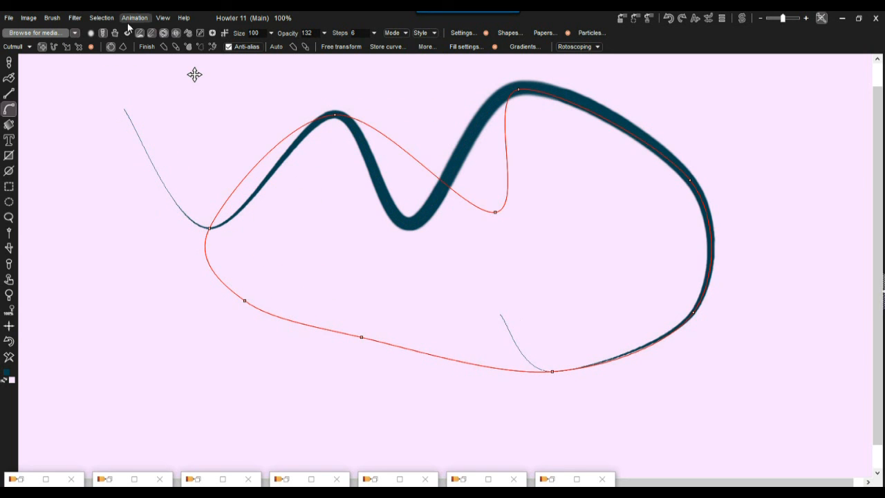
pyautogui.click(122, 46)
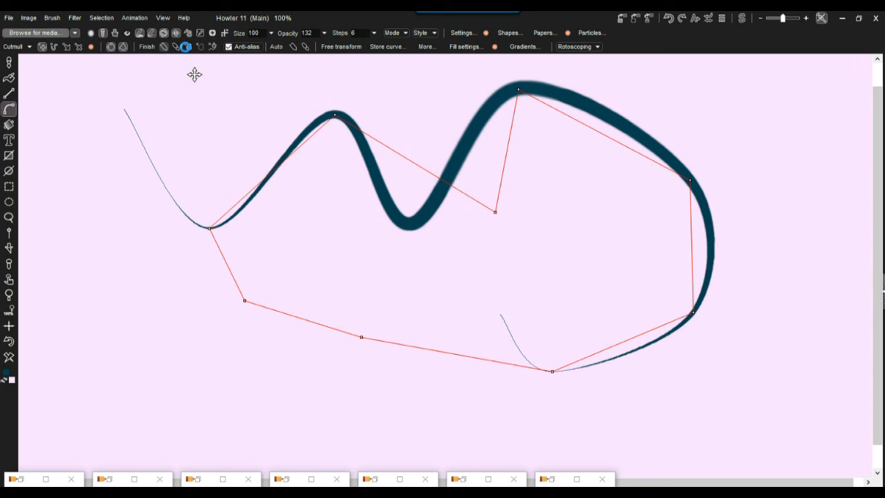
# Stroke the closed polygon, clear the canvas, and paint the polygon again with a brushed outline and solid fill
pyautogui.click(185, 46)
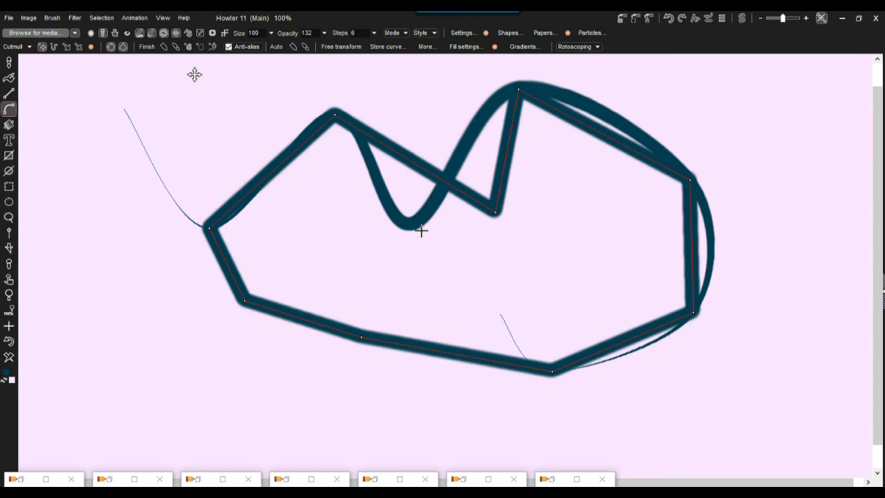
pyautogui.click(9, 359)
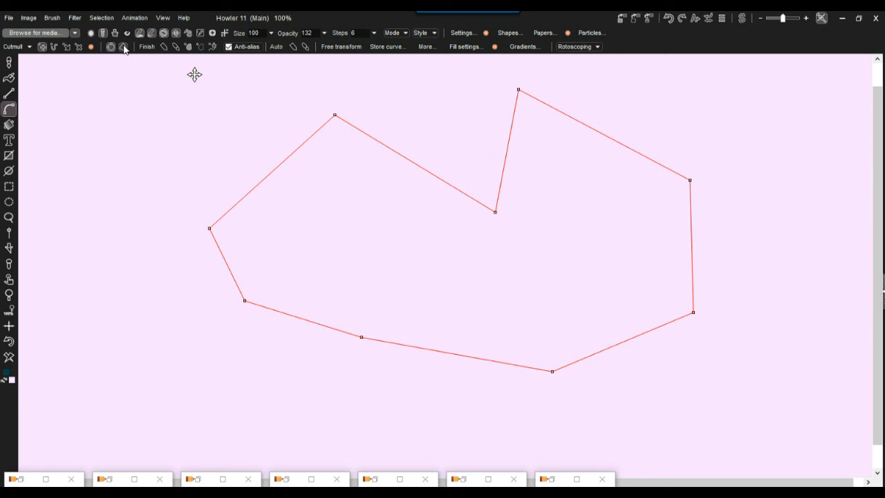
pyautogui.click(164, 45)
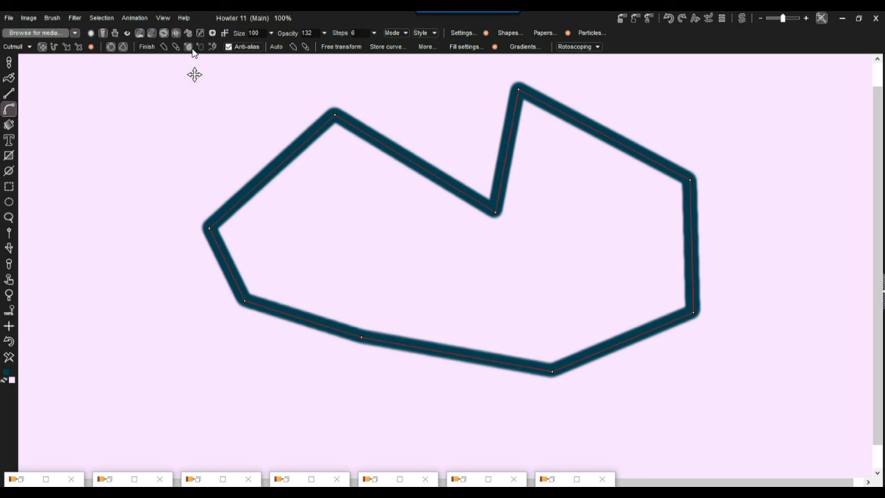
pyautogui.click(192, 49)
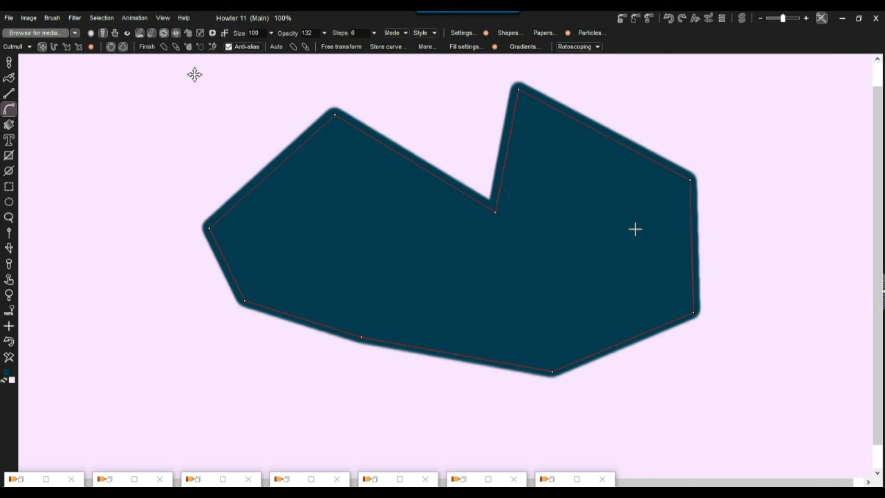
# Pull the polygon's upper-left point outward, and free-transform the curve to be shorter, narrower and shifted toward the canvas's lower left
pyautogui.moveTo(334, 114)
pyautogui.mouseDown()
pyautogui.moveTo(341, 229)
pyautogui.moveTo(324, 118)
pyautogui.moveTo(333, 121)
pyautogui.mouseUp()
pyautogui.click(66, 48)
pyautogui.moveTo(334, 116); pyautogui.dragTo(289, 109)
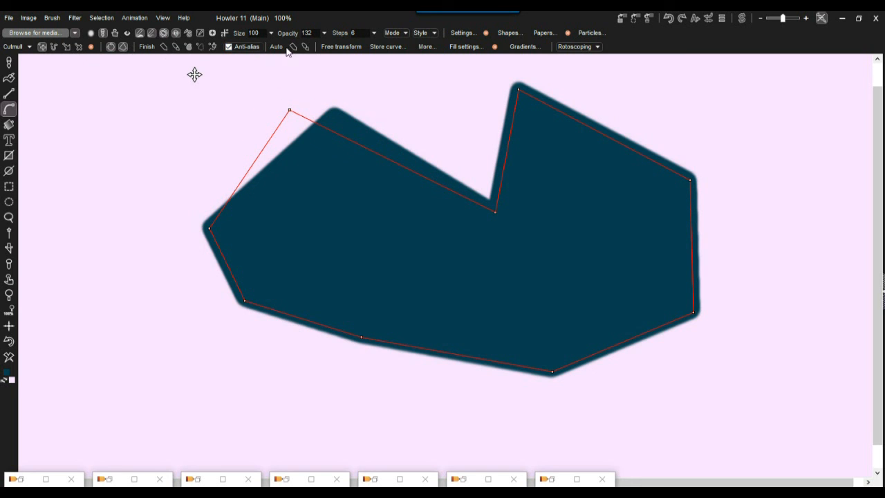
pyautogui.click(359, 50)
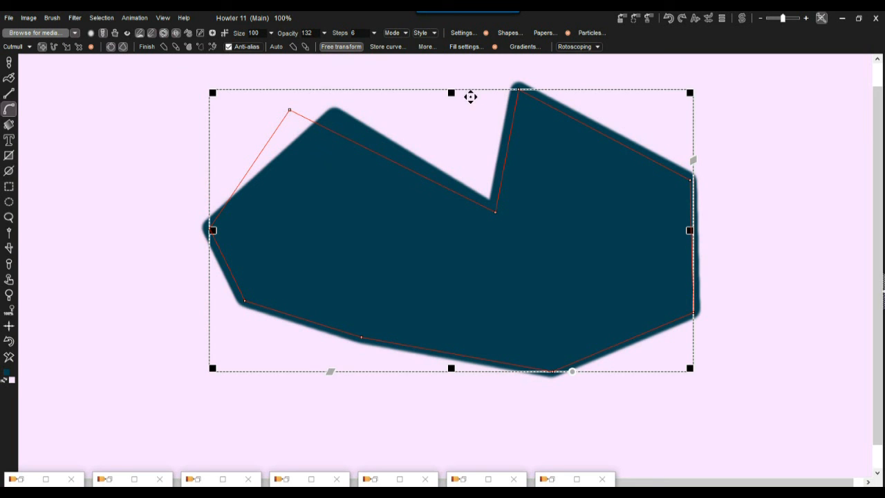
pyautogui.moveTo(452, 90); pyautogui.dragTo(449, 126)
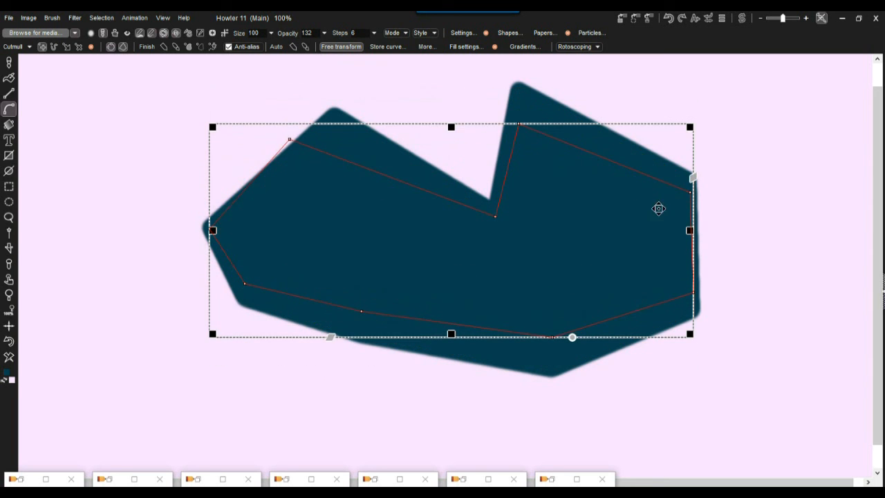
pyautogui.moveTo(692, 237); pyautogui.dragTo(615, 229)
pyautogui.moveTo(563, 210); pyautogui.dragTo(365, 249)
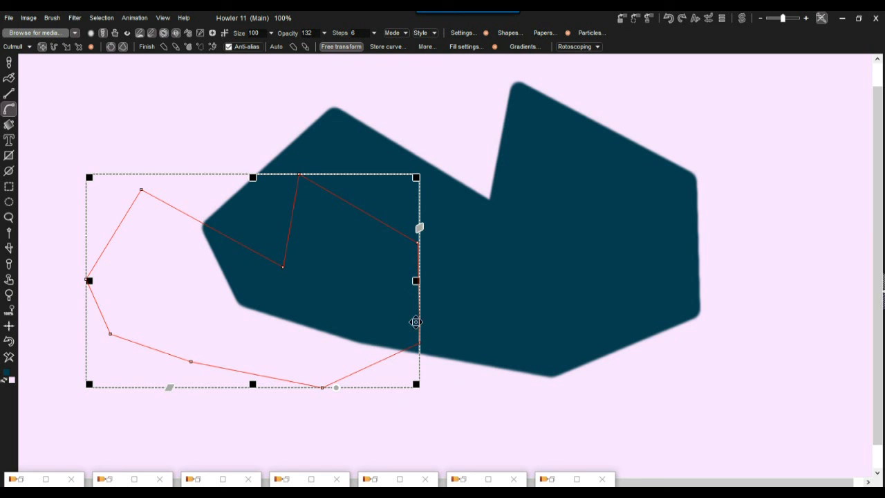
pyautogui.click(349, 47)
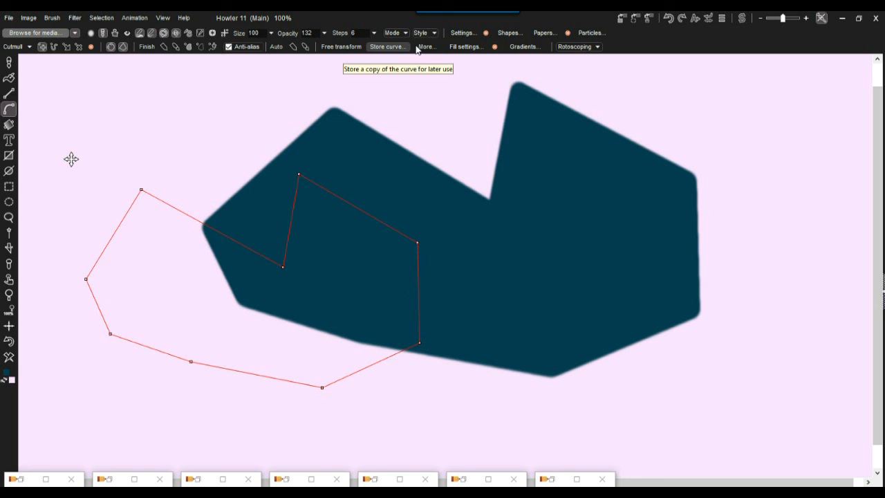
# Set the fill to a horizontal green-to-black gradient and fill the transformed curve with it
pyautogui.click(440, 48)
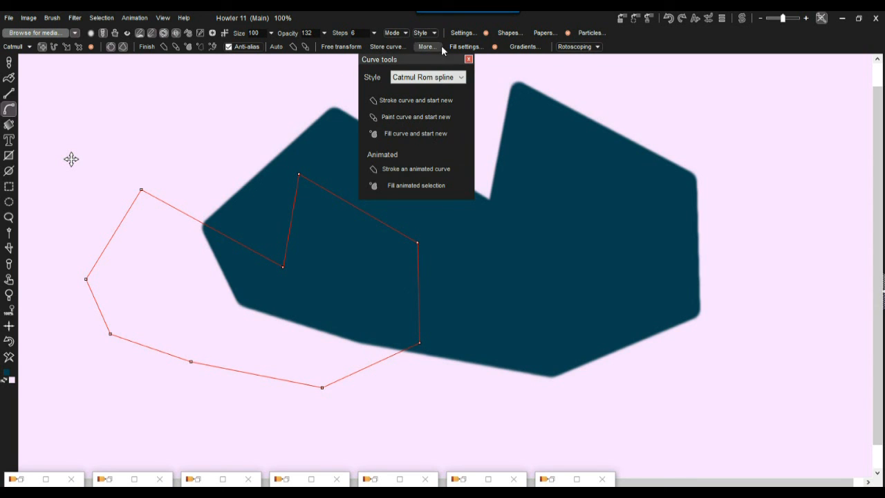
pyautogui.click(469, 59)
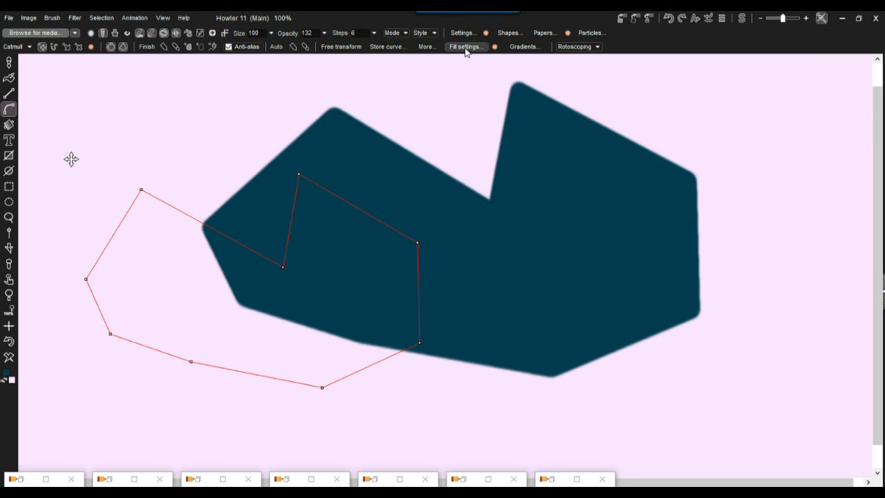
pyautogui.click(522, 47)
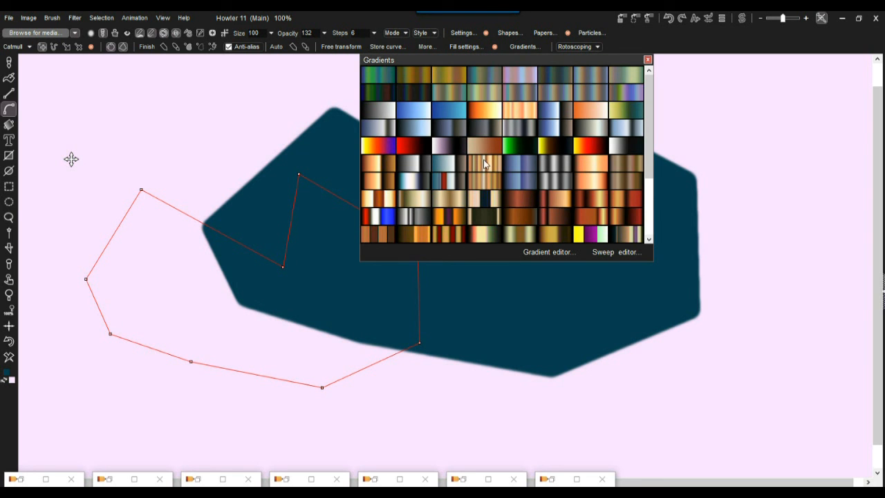
pyautogui.click(488, 158)
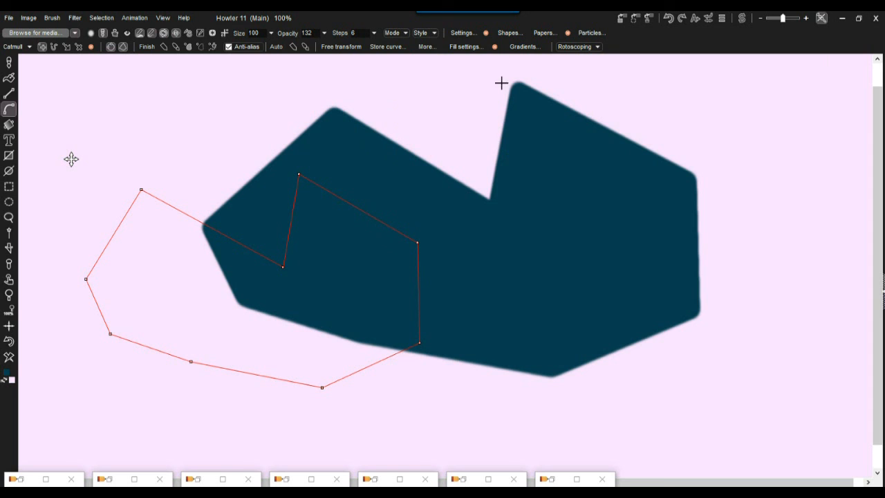
pyautogui.click(464, 47)
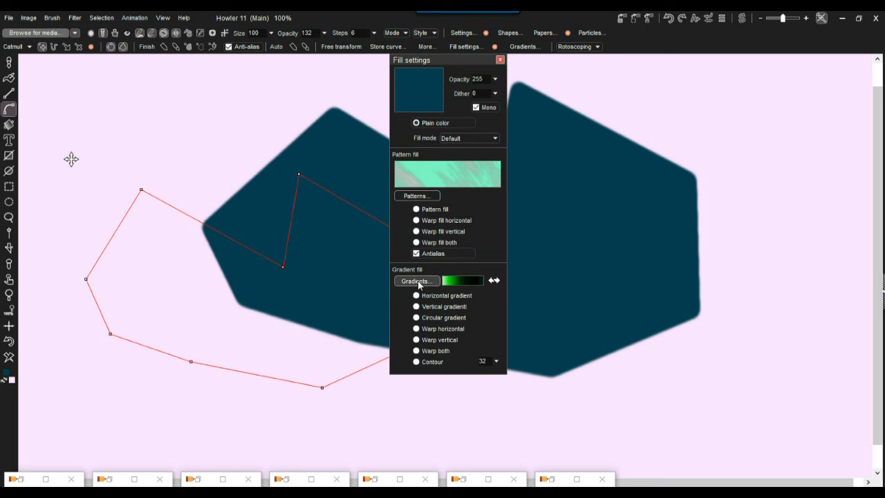
pyautogui.click(416, 296)
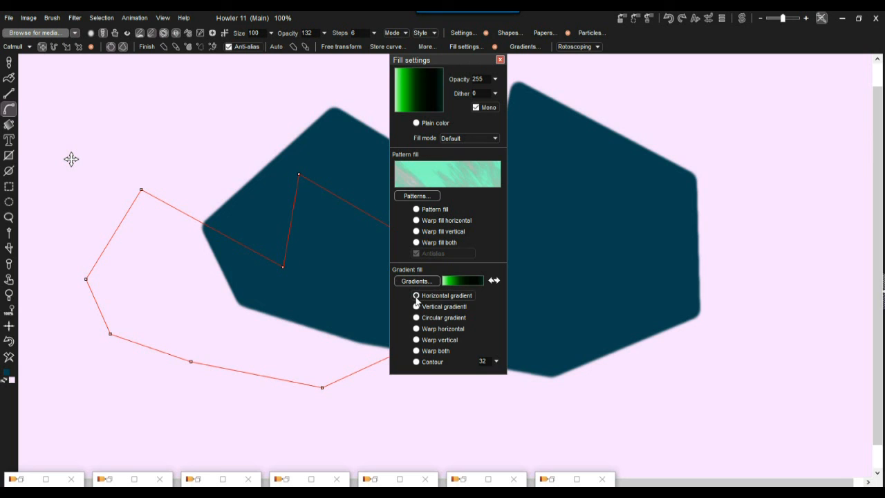
pyautogui.click(501, 60)
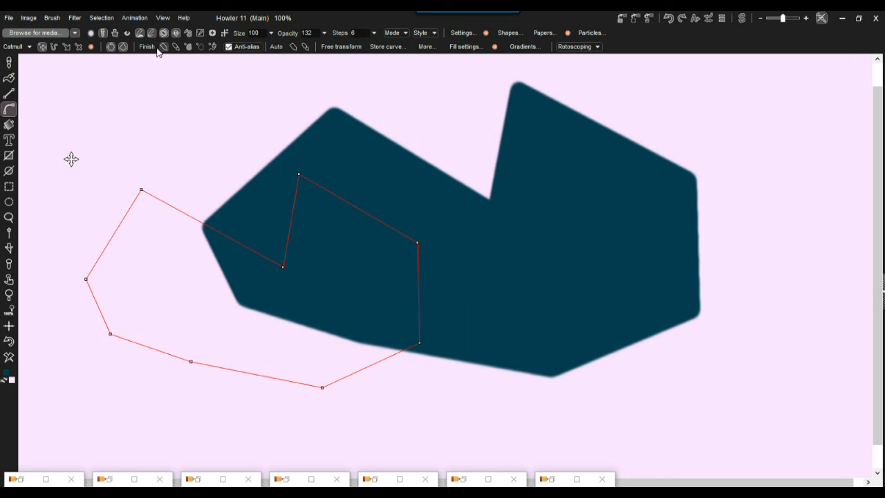
pyautogui.click(192, 50)
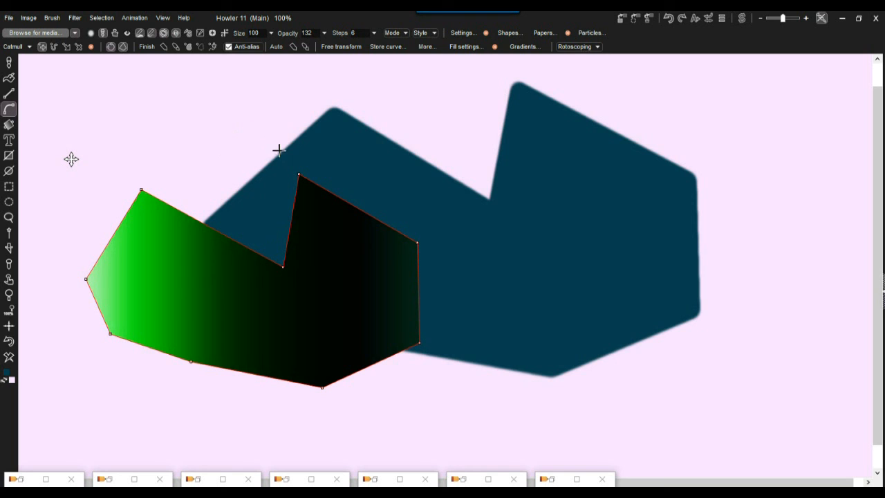
# Store a copy of the curve, and pull its right peak and the two rightmost points outward
pyautogui.click(387, 46)
pyautogui.moveTo(56, 39); pyautogui.dragTo(68, 83)
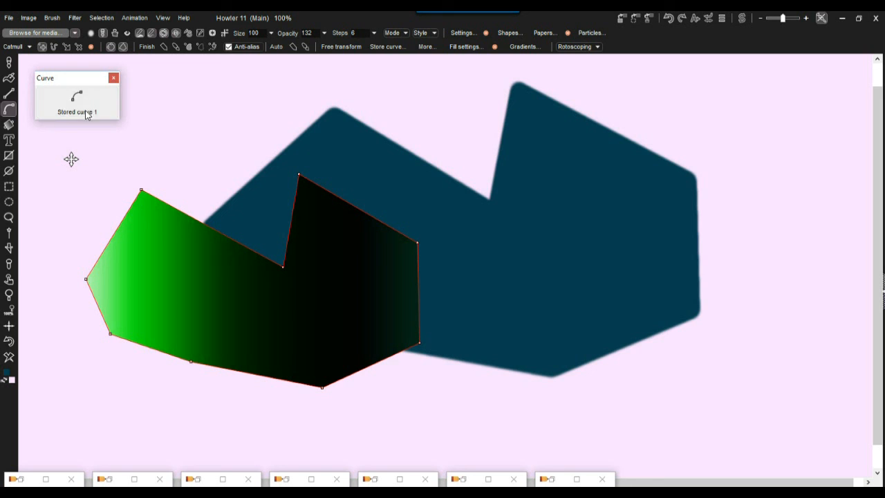
pyautogui.moveTo(300, 176); pyautogui.dragTo(272, 126)
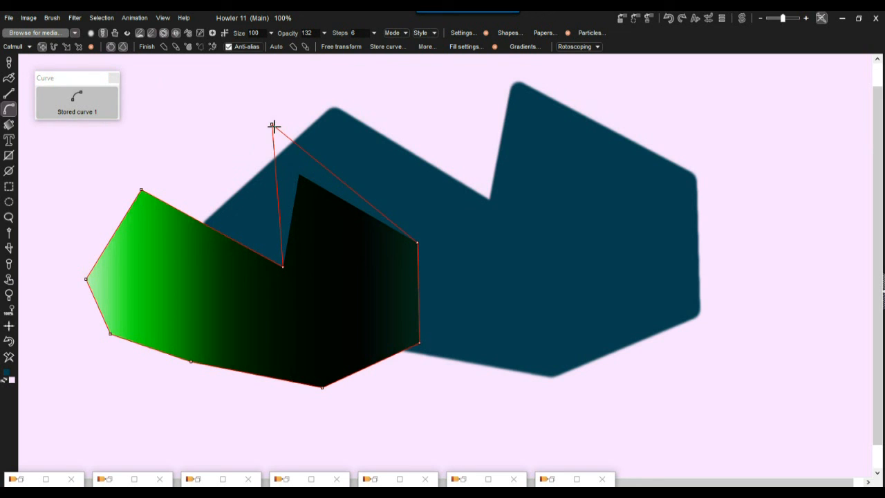
pyautogui.moveTo(419, 242); pyautogui.dragTo(487, 215)
pyautogui.moveTo(418, 344); pyautogui.dragTo(484, 412)
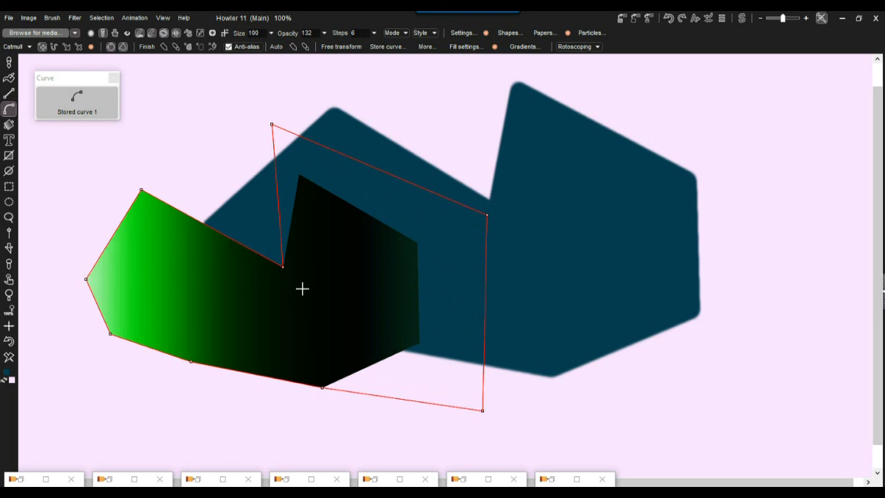
# Paint the reshaped curve with the gradient fill and a brushed outline, and clear the canvas
pyautogui.click(191, 50)
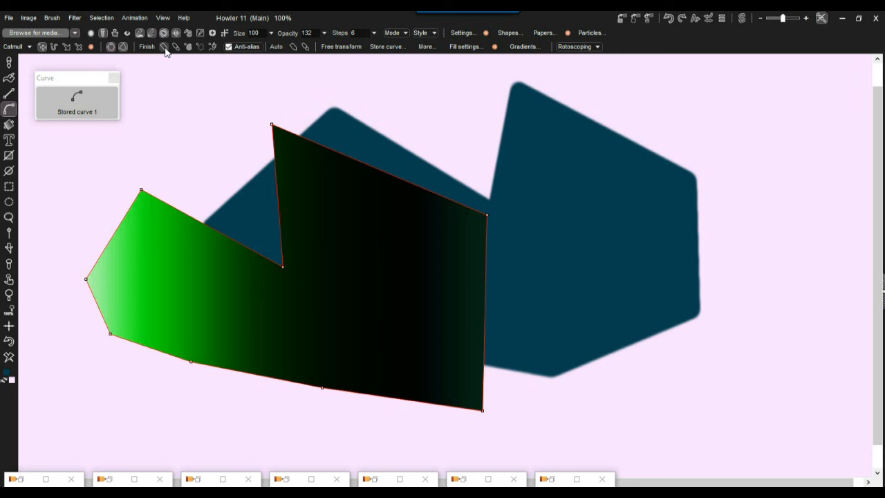
pyautogui.click(164, 47)
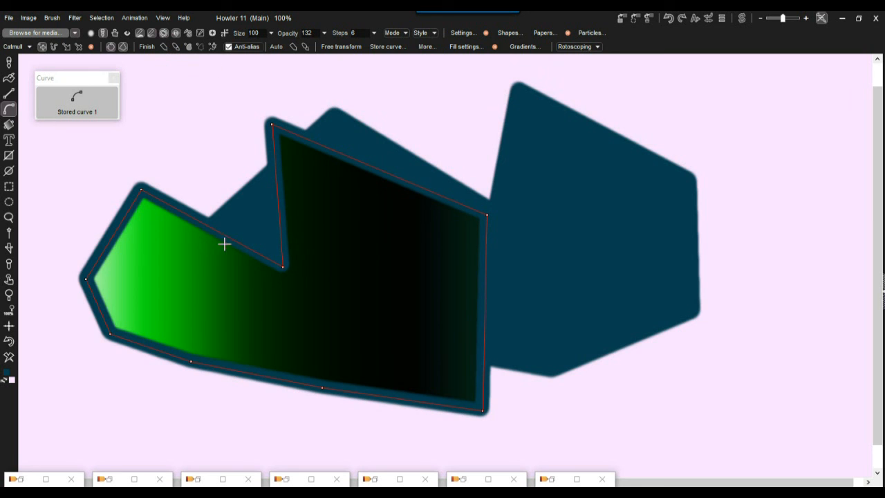
pyautogui.click(9, 357)
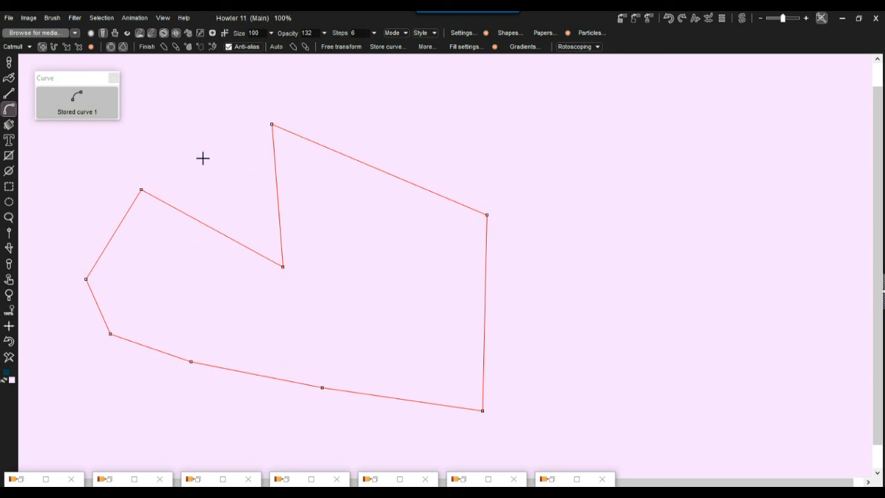
# Store the reshaped curve as a second copy, and recall Stored curve 1 followed by Stored curve 2
pyautogui.click(385, 52)
pyautogui.moveTo(62, 48); pyautogui.dragTo(71, 141)
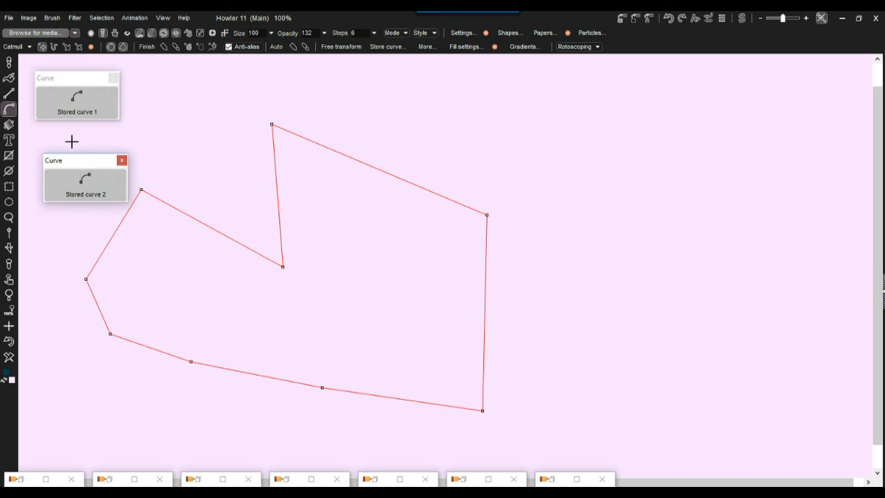
pyautogui.click(77, 105)
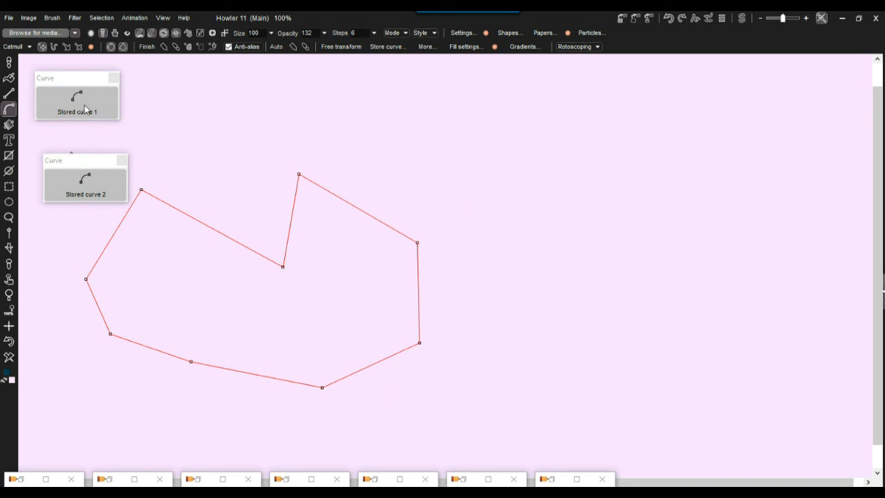
pyautogui.click(84, 185)
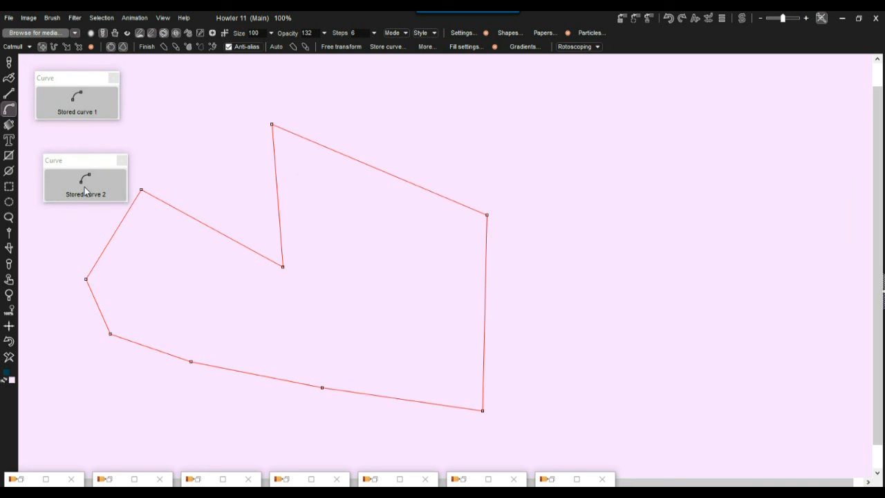
pyautogui.moveTo(78, 162); pyautogui.dragTo(71, 152)
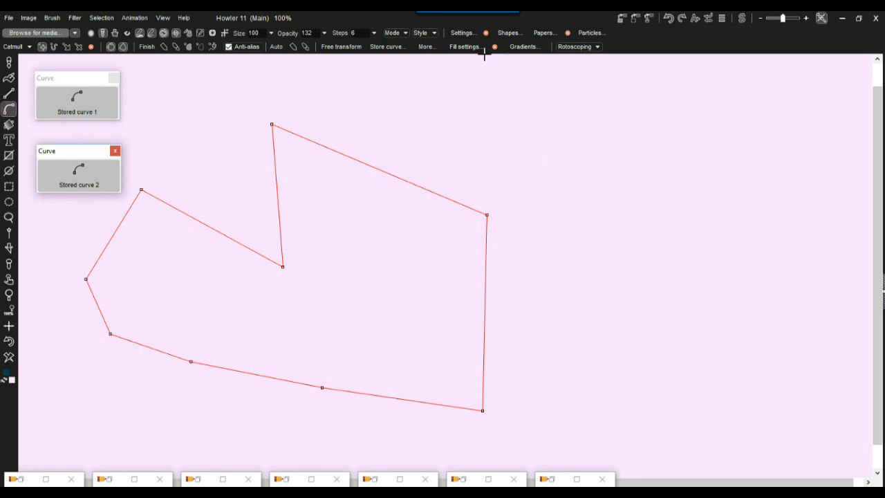
# Move the whole curve to the right half of the canvas and store it as a third copy
pyautogui.click(598, 47)
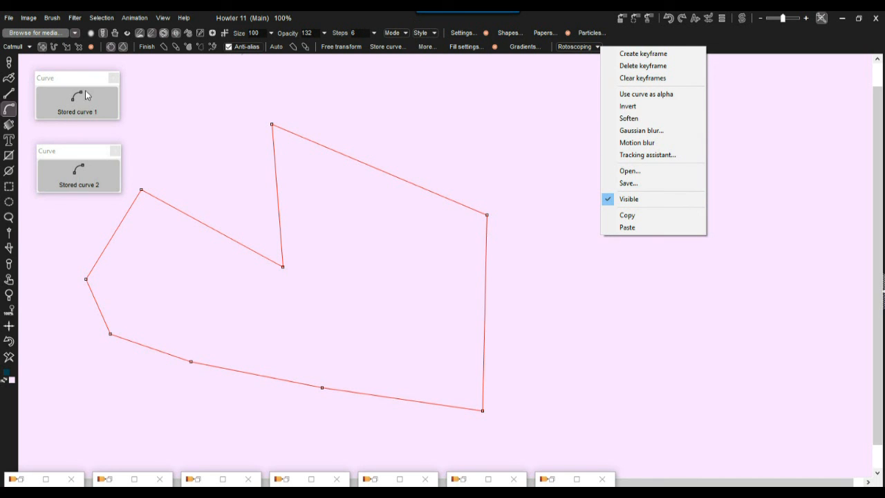
pyautogui.moveTo(61, 81); pyautogui.dragTo(127, 94)
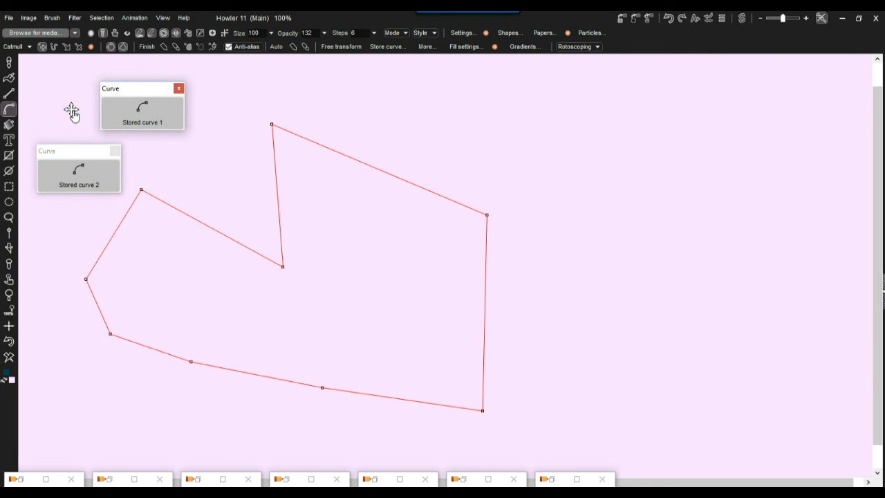
pyautogui.moveTo(71, 111); pyautogui.dragTo(361, 101)
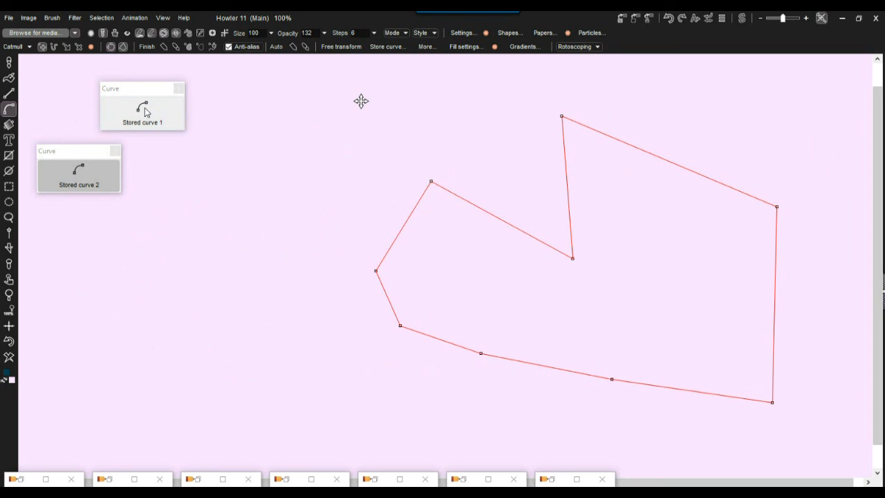
pyautogui.click(390, 47)
pyautogui.moveTo(82, 67); pyautogui.dragTo(102, 238)
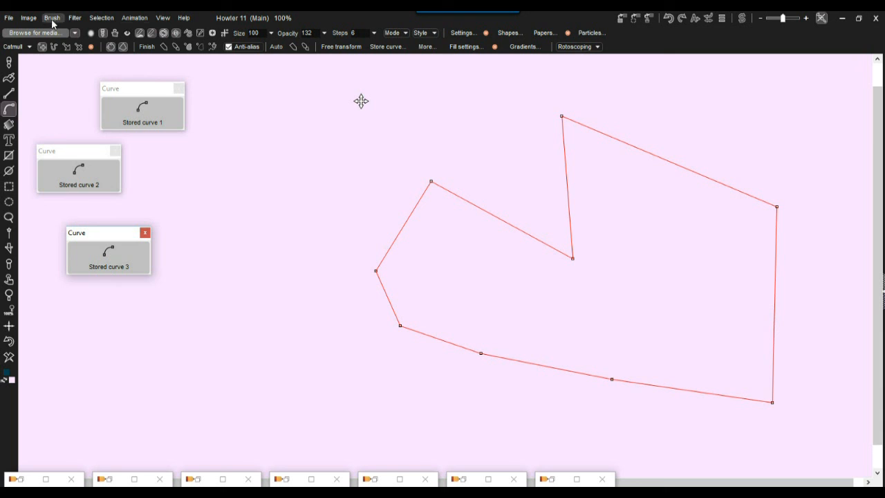
# Store the current image, brush and alpha, and arrange their floating windows below the stored curves
pyautogui.click(623, 18)
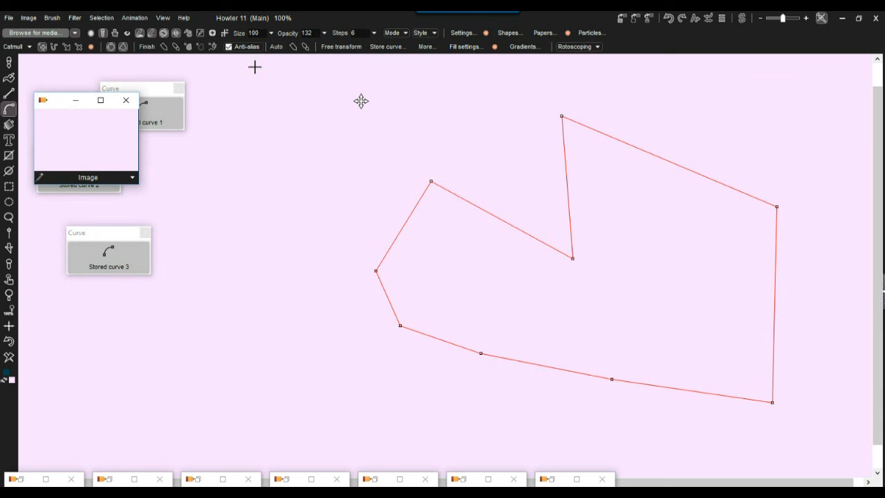
pyautogui.moveTo(61, 105); pyautogui.dragTo(104, 337)
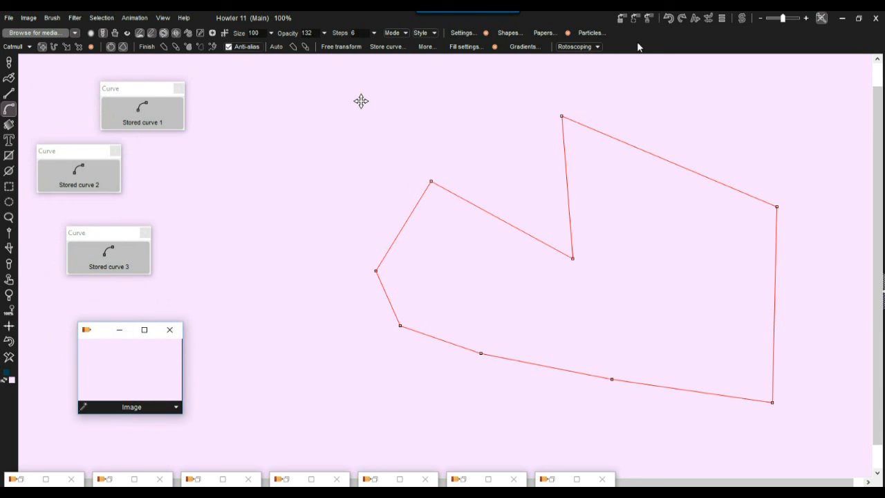
pyautogui.click(650, 19)
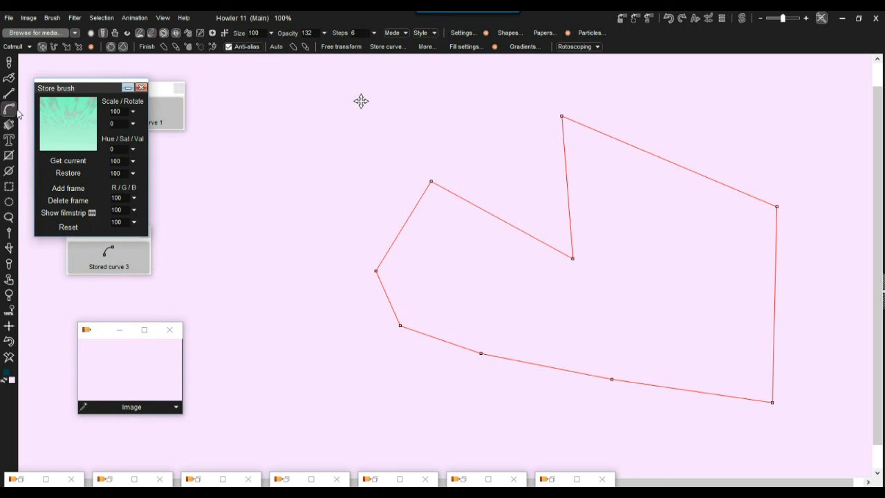
pyautogui.moveTo(97, 85)
pyautogui.mouseDown()
pyautogui.moveTo(272, 228)
pyautogui.moveTo(306, 277)
pyautogui.mouseUp()
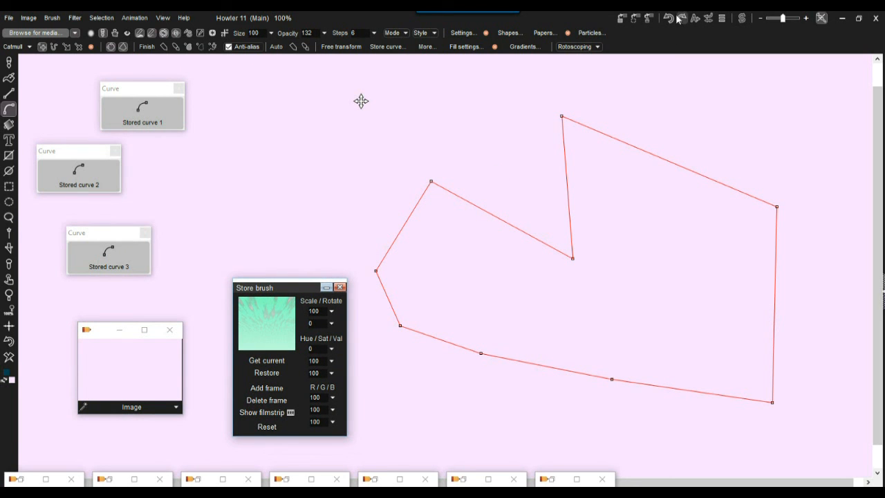
pyautogui.click(636, 19)
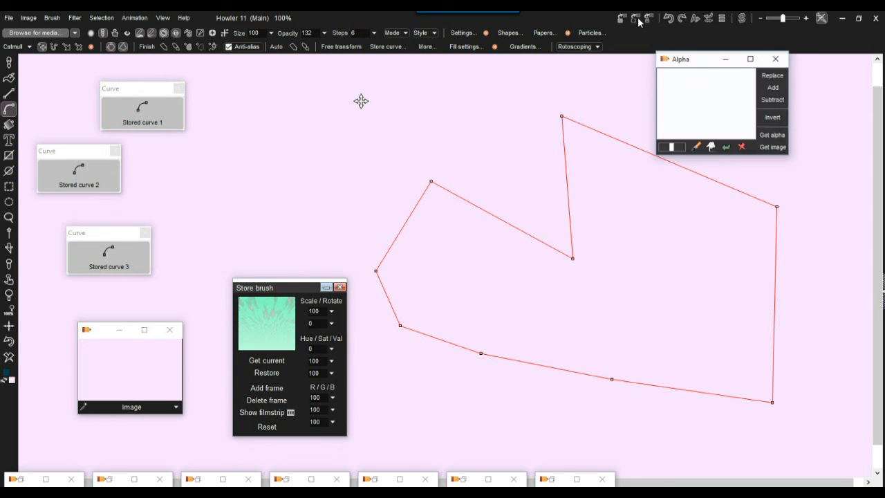
pyautogui.moveTo(692, 65)
pyautogui.mouseDown()
pyautogui.moveTo(489, 270)
pyautogui.moveTo(430, 350)
pyautogui.mouseUp()
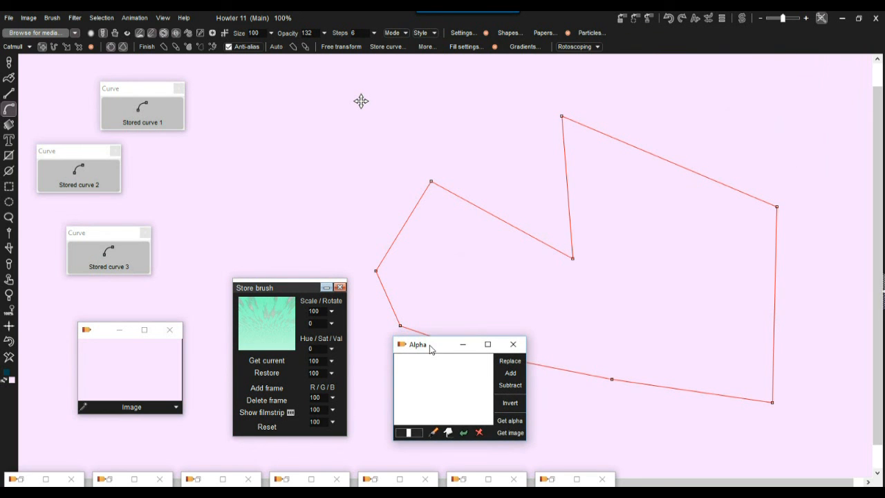
# Try to store the animation in memory
pyautogui.click(135, 17)
pyautogui.moveTo(166, 69)
pyautogui.click(89, 61)
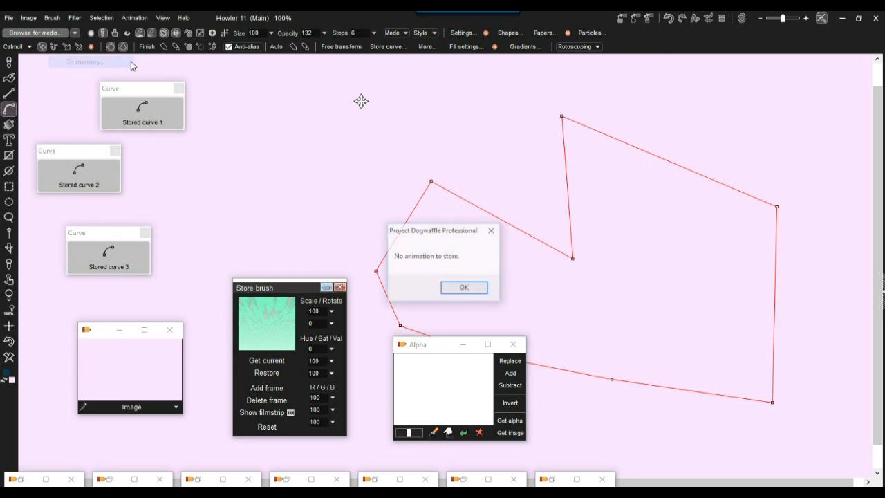
pyautogui.click(463, 289)
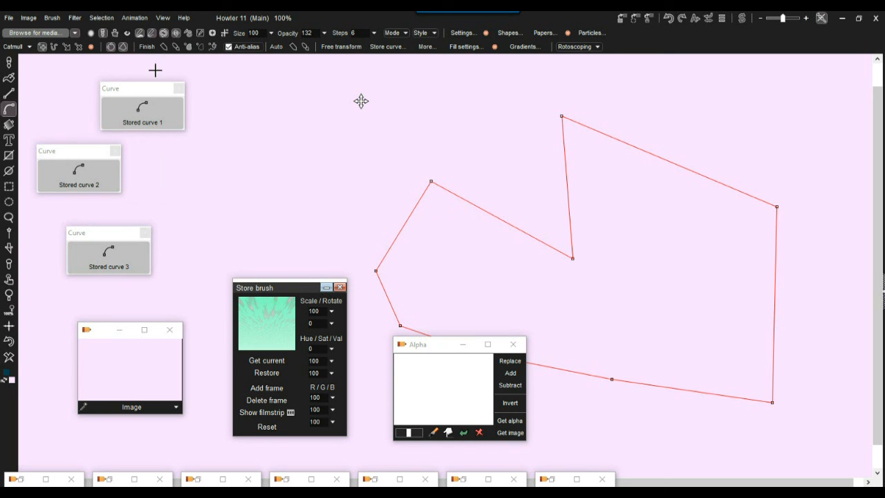